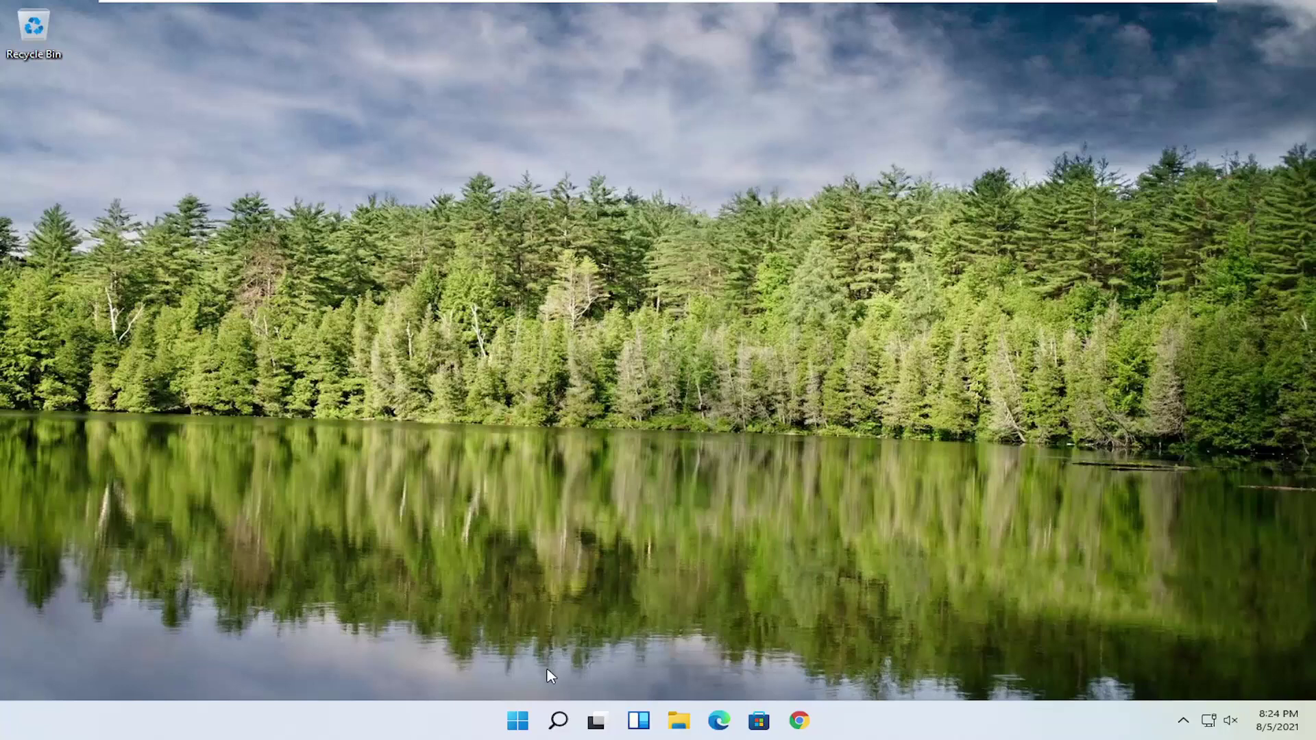
- Search for regedit, launch Registry Editor as administrator with the elevation request approved, and reposition its window on the desktop
left_click(559, 723)
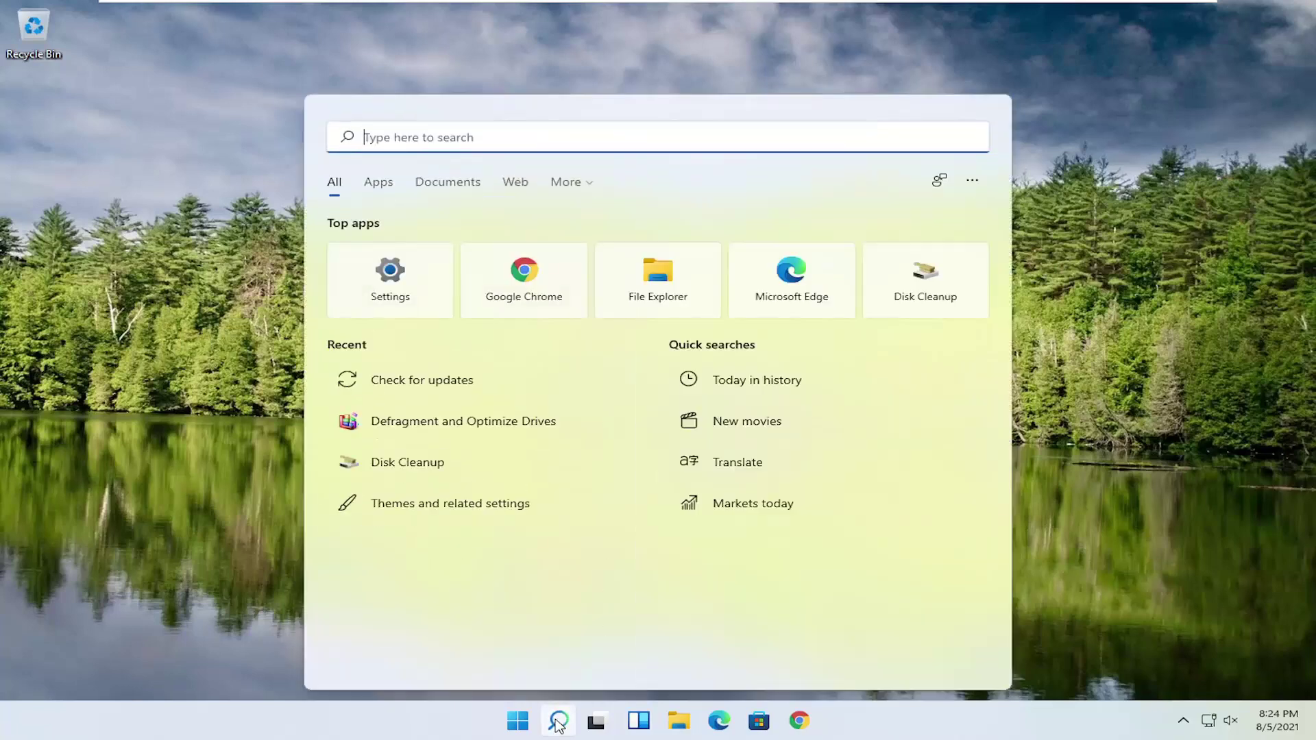
type("regedit")
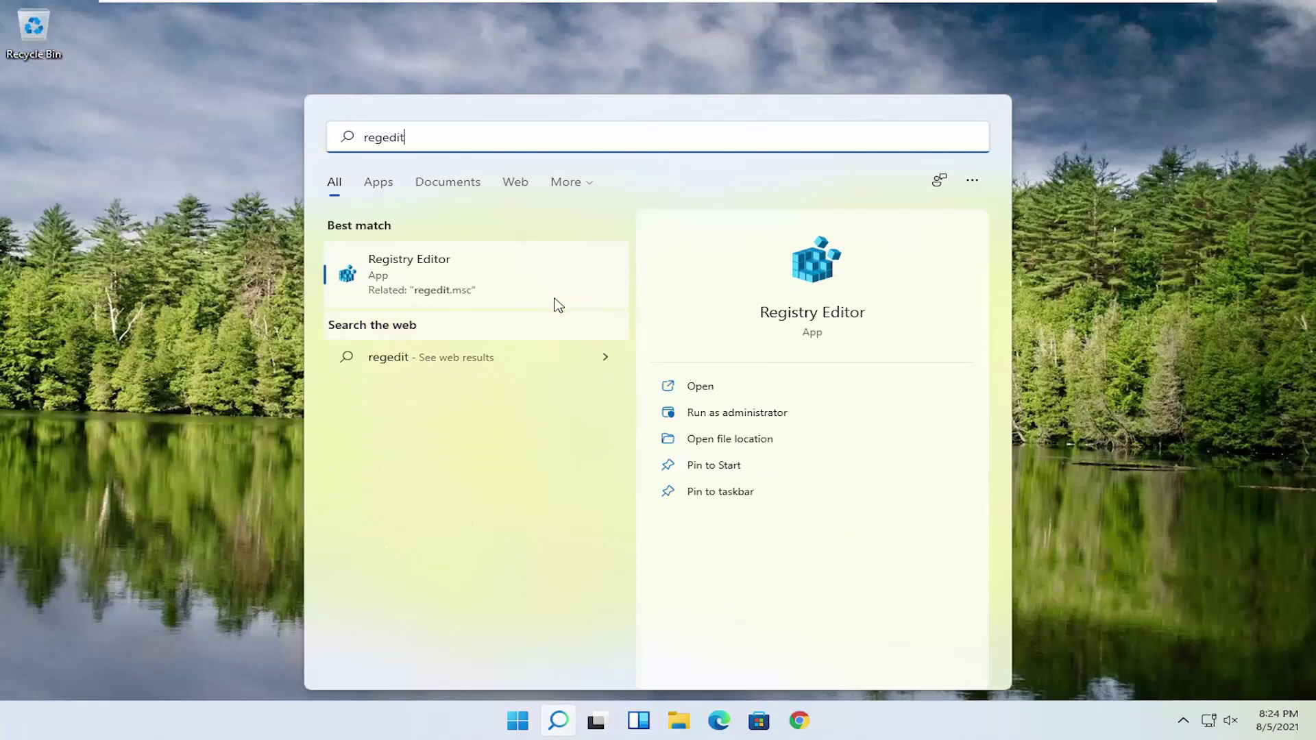
right_click(392, 275)
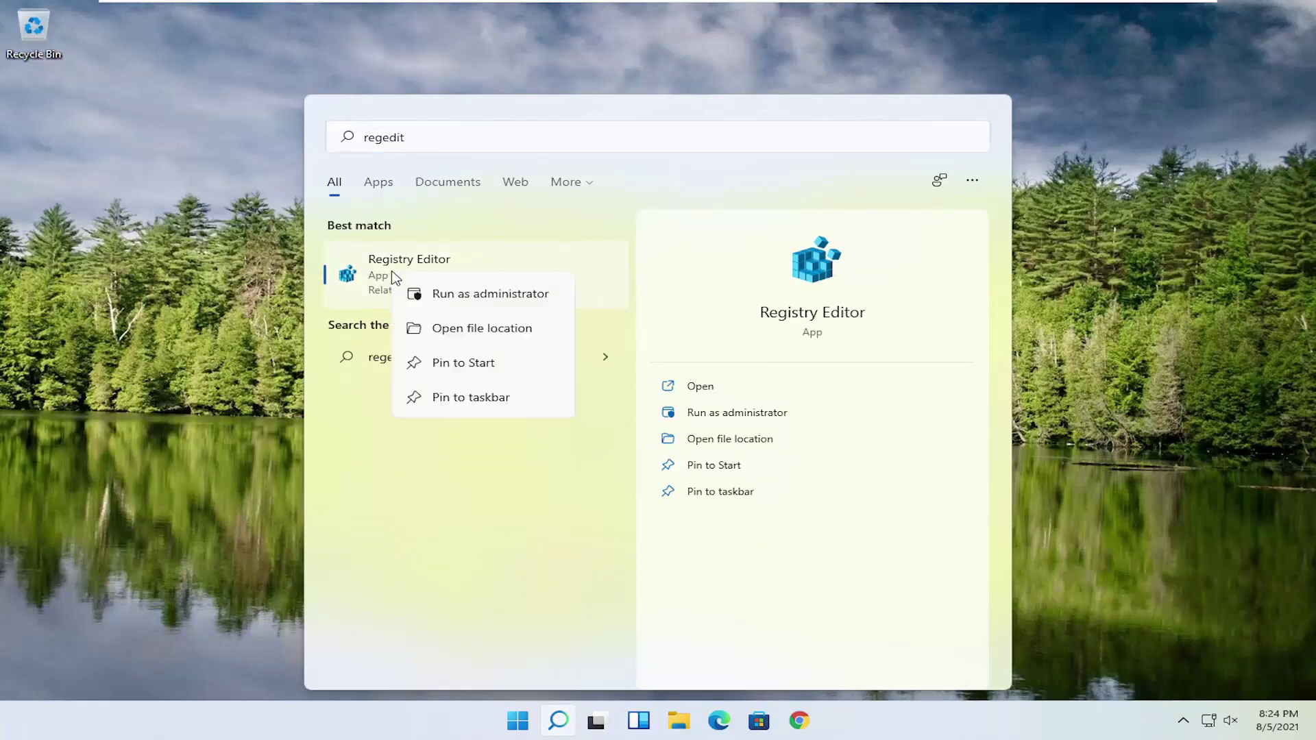
left_click(461, 295)
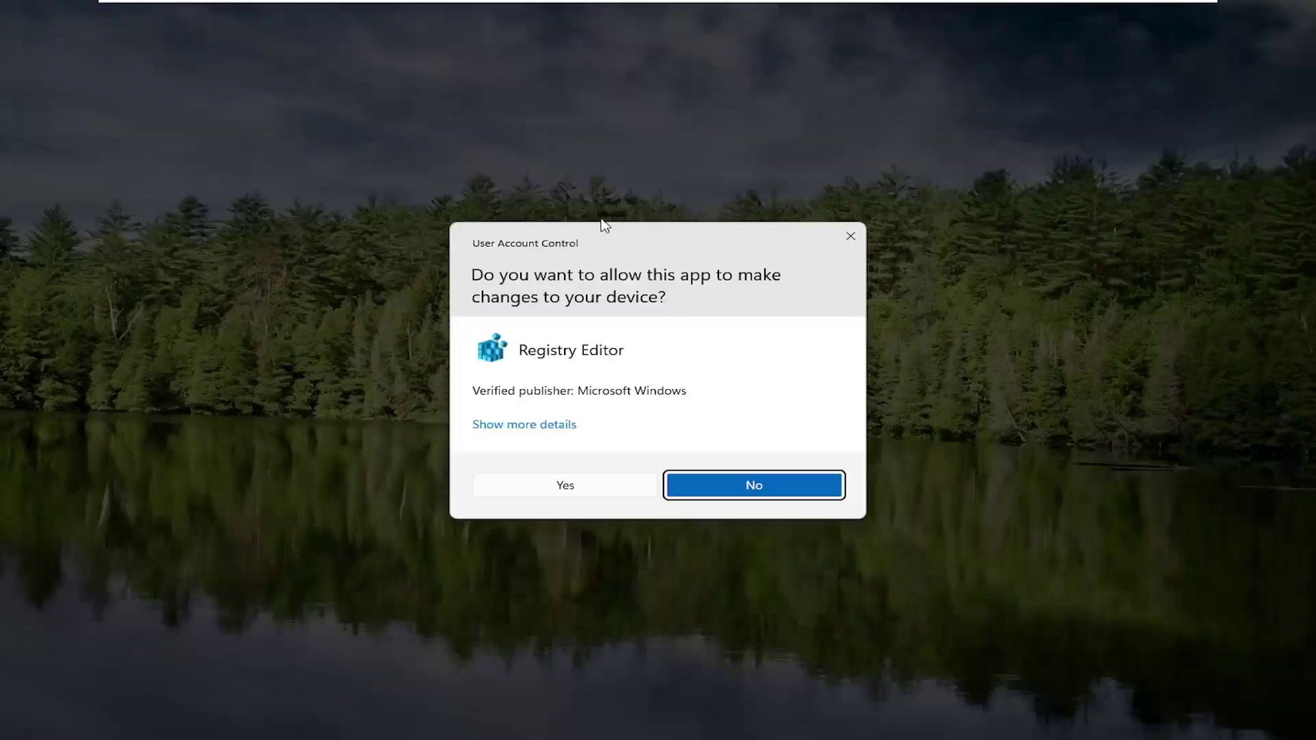
left_click(554, 491)
left_click_drag(479, 152, 530, 95)
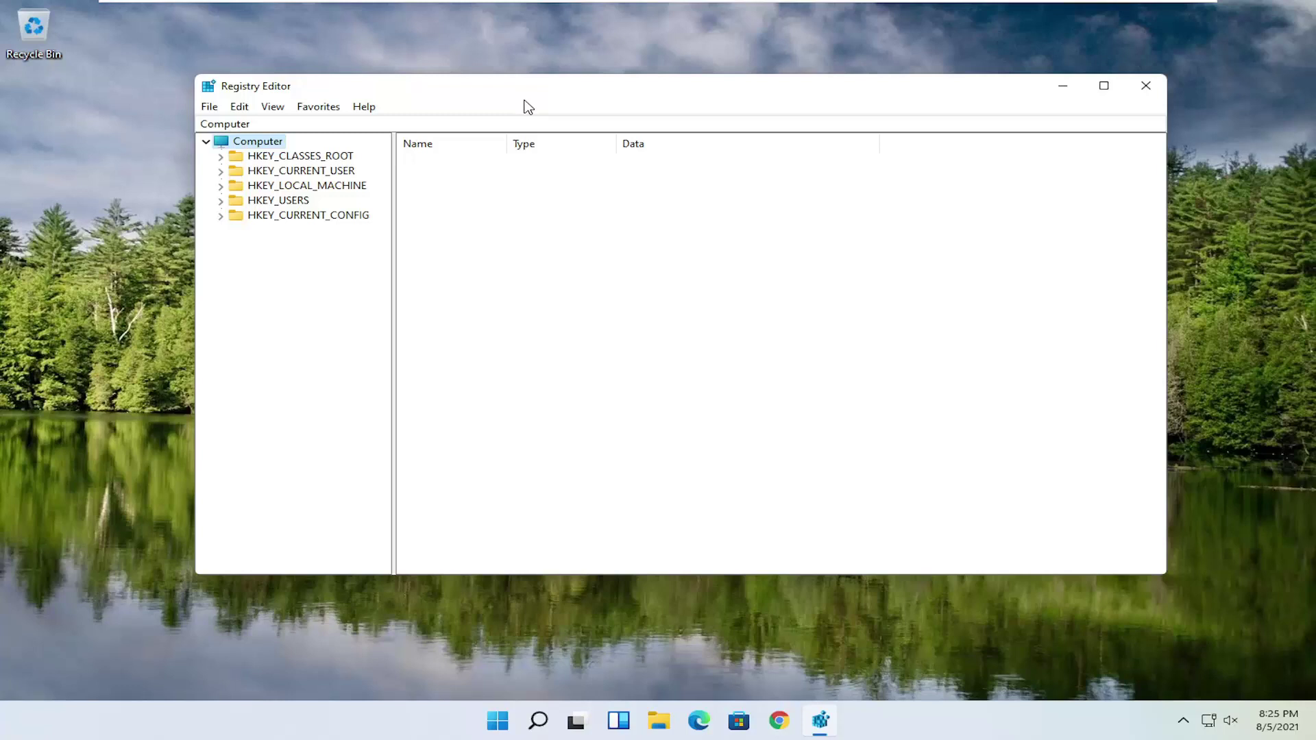
- Start exporting the entire registry with the Desktop as the save location, and cancel the export
left_click(209, 107)
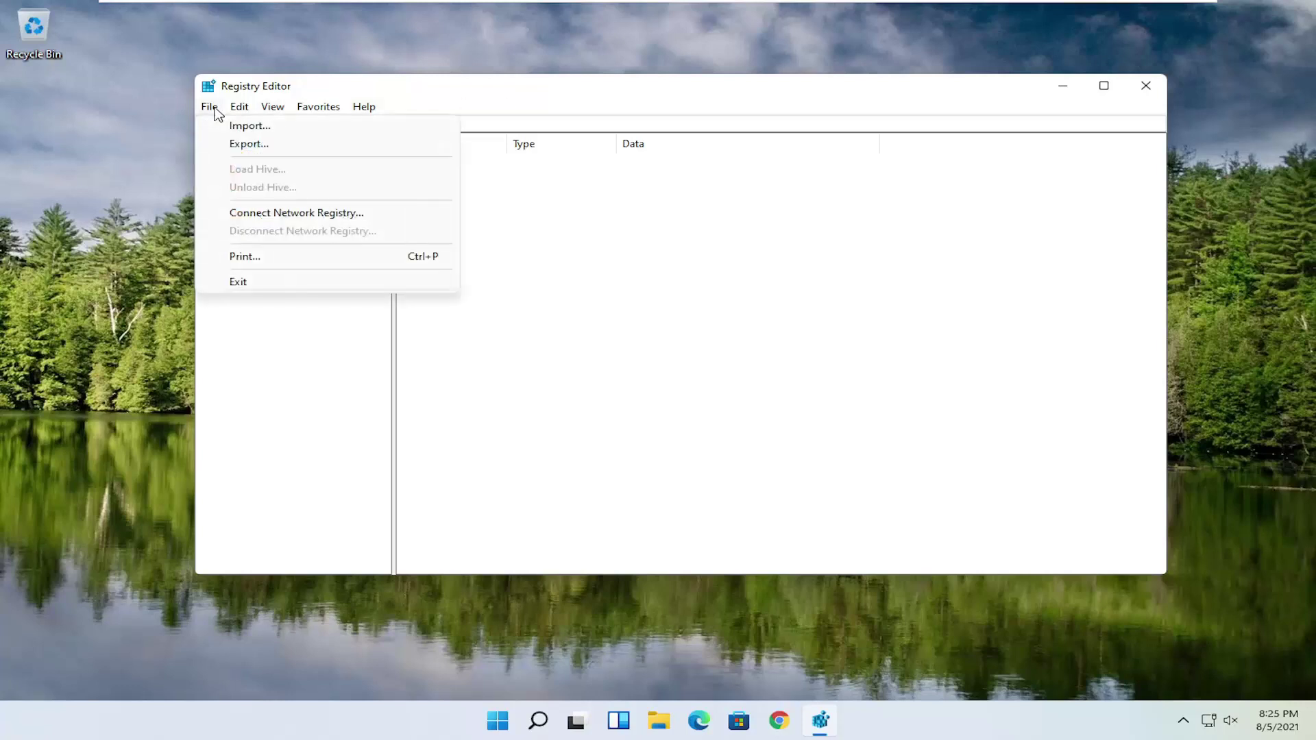
left_click(248, 144)
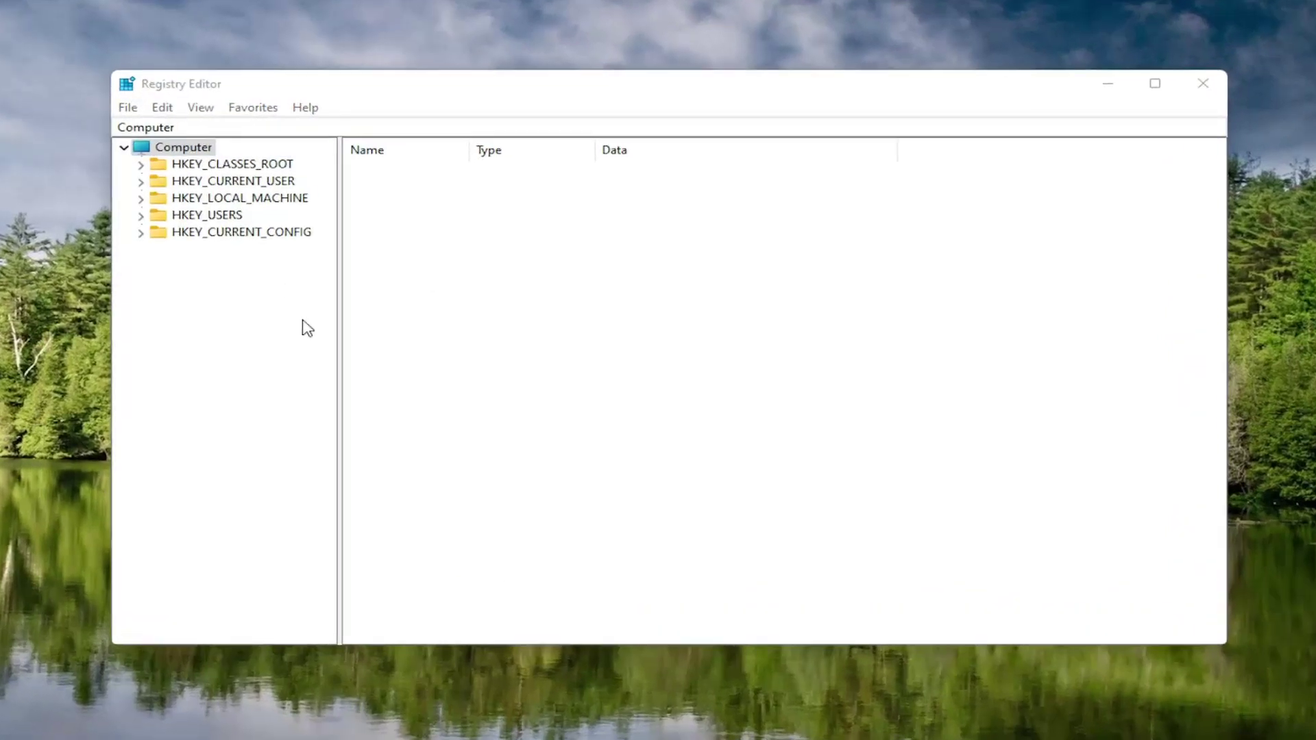
left_click_drag(271, 132, 469, 118)
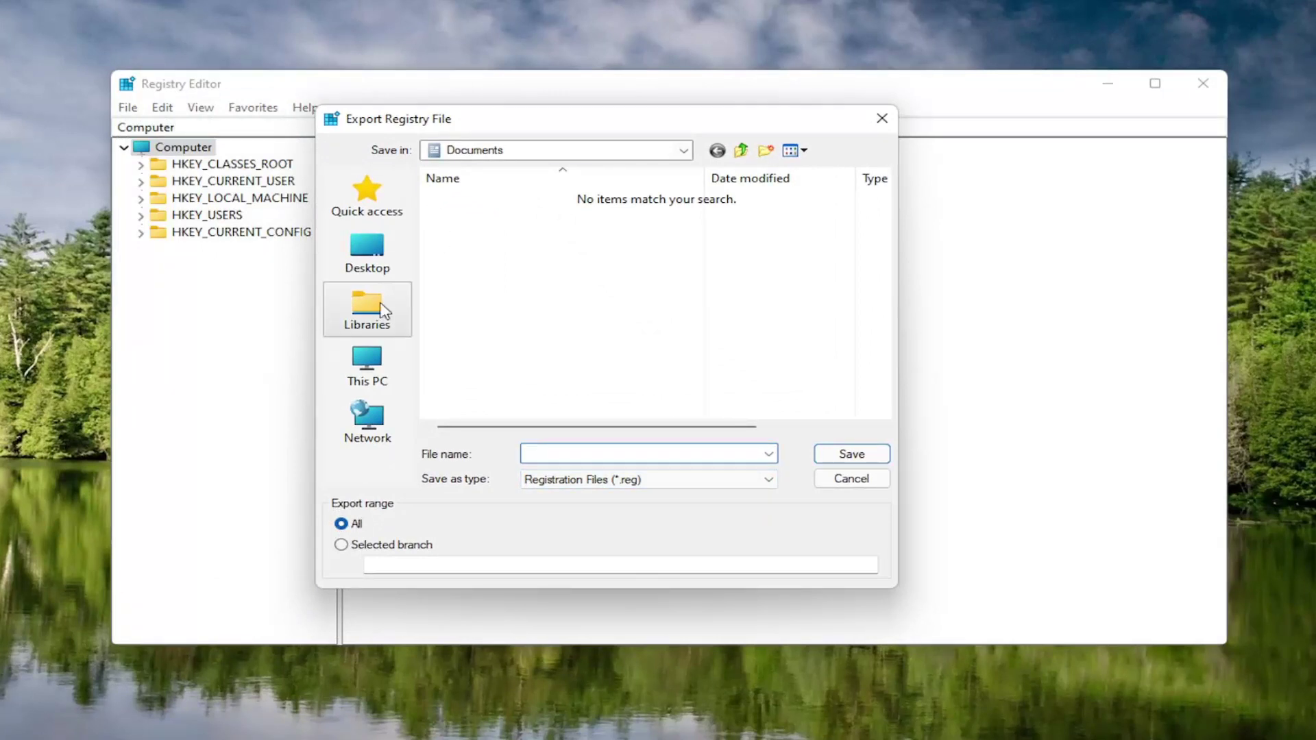
left_click(376, 245)
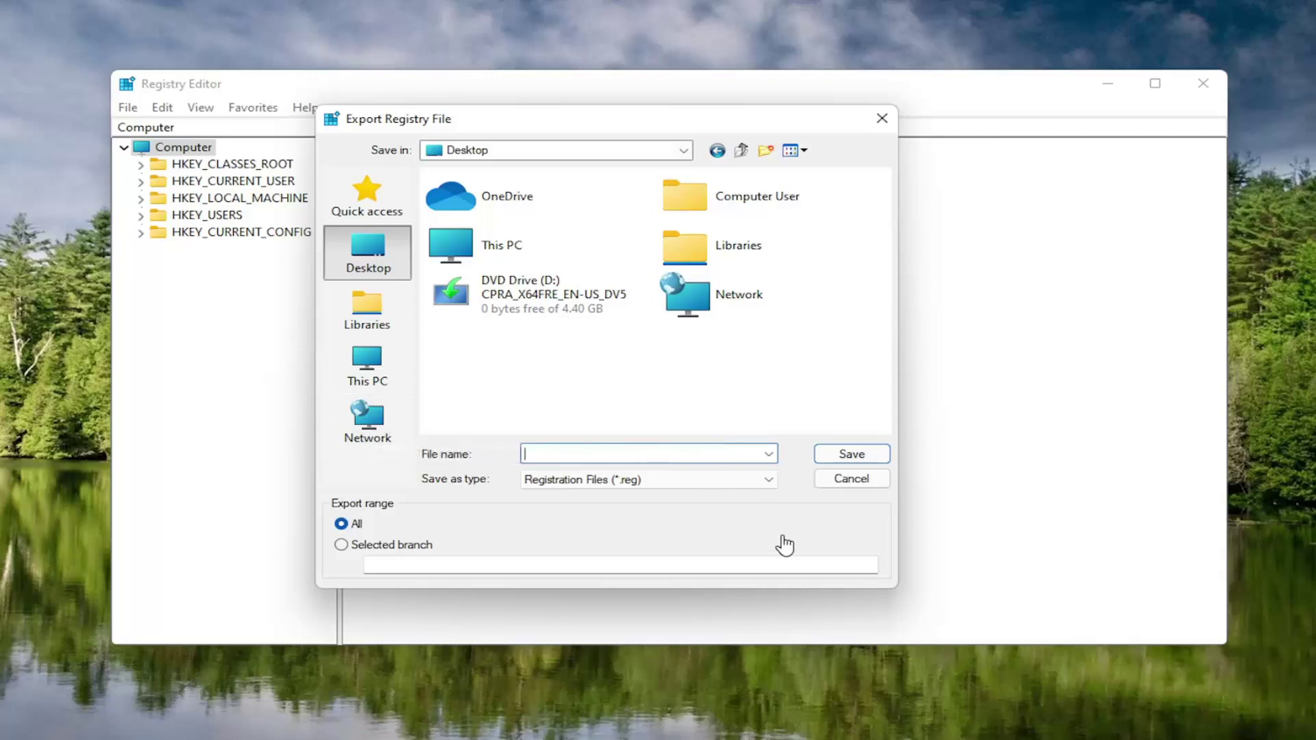
left_click(851, 478)
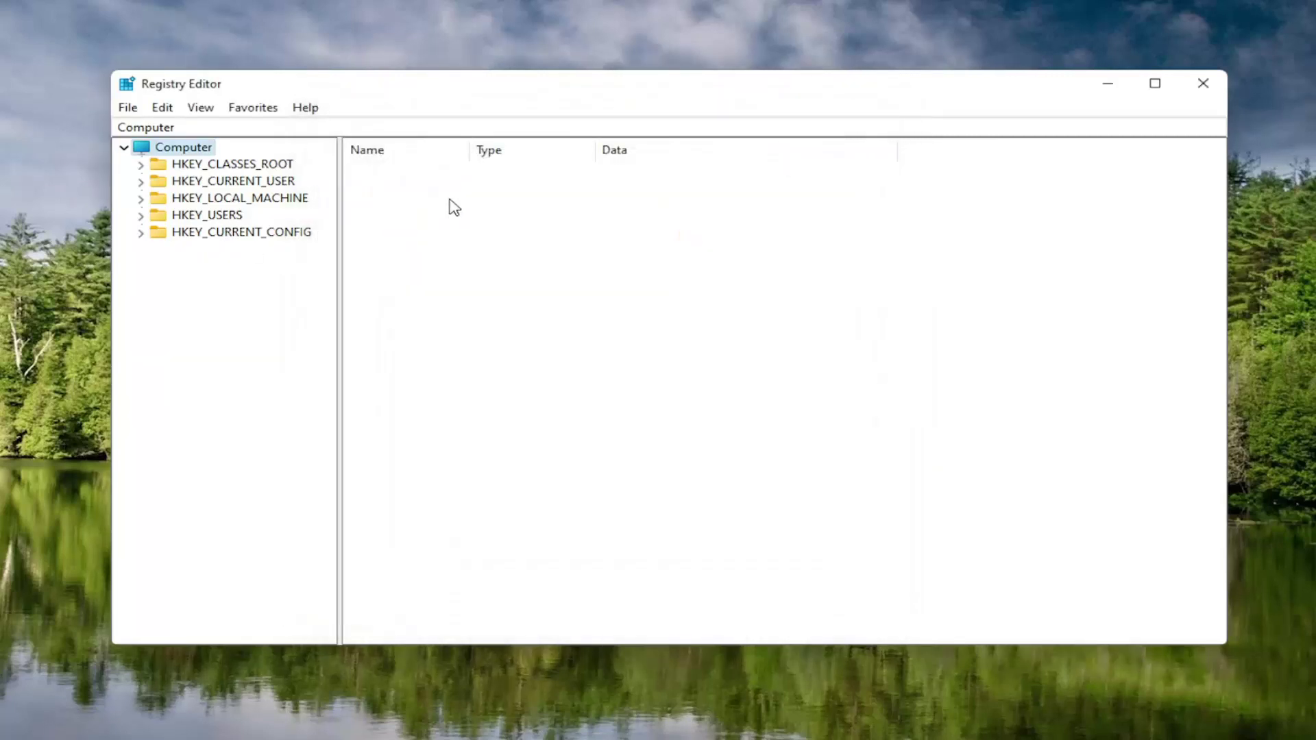
- Start importing a registry file, browse to the Desktop folder, and cancel the import
left_click(127, 107)
left_click(180, 130)
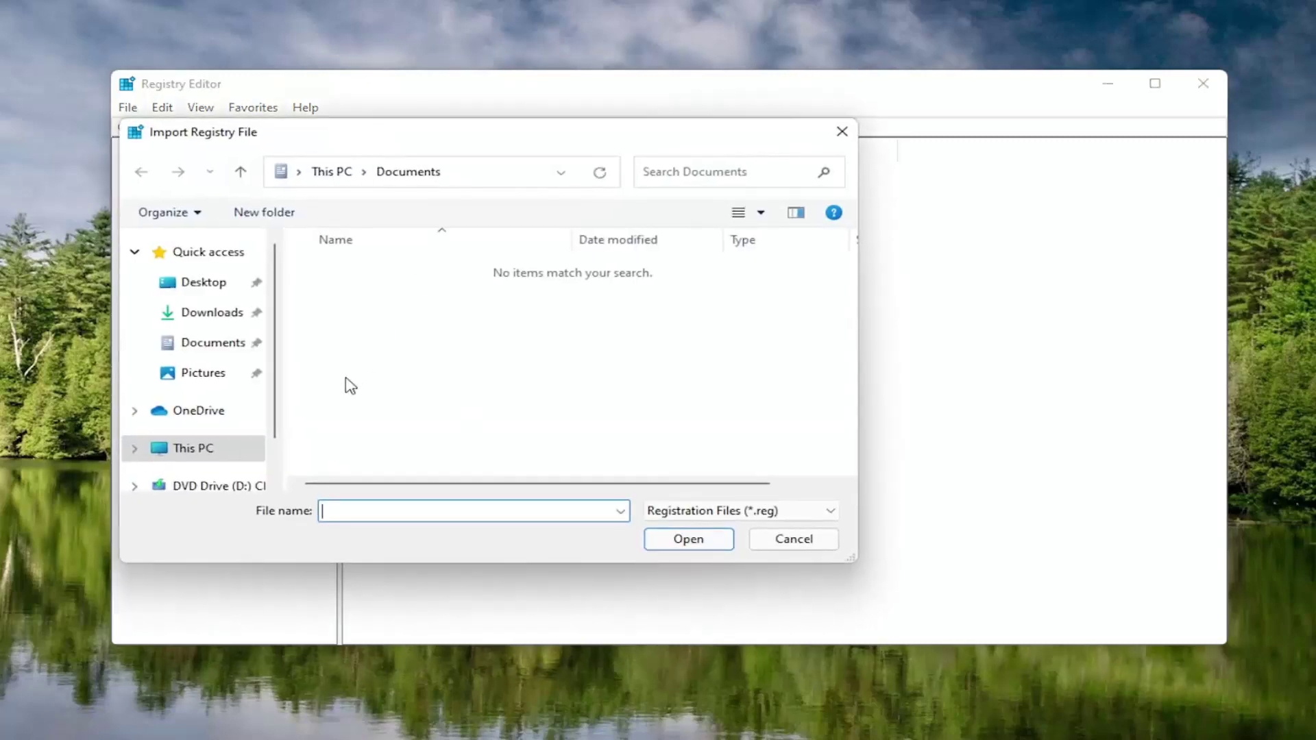
left_click(199, 283)
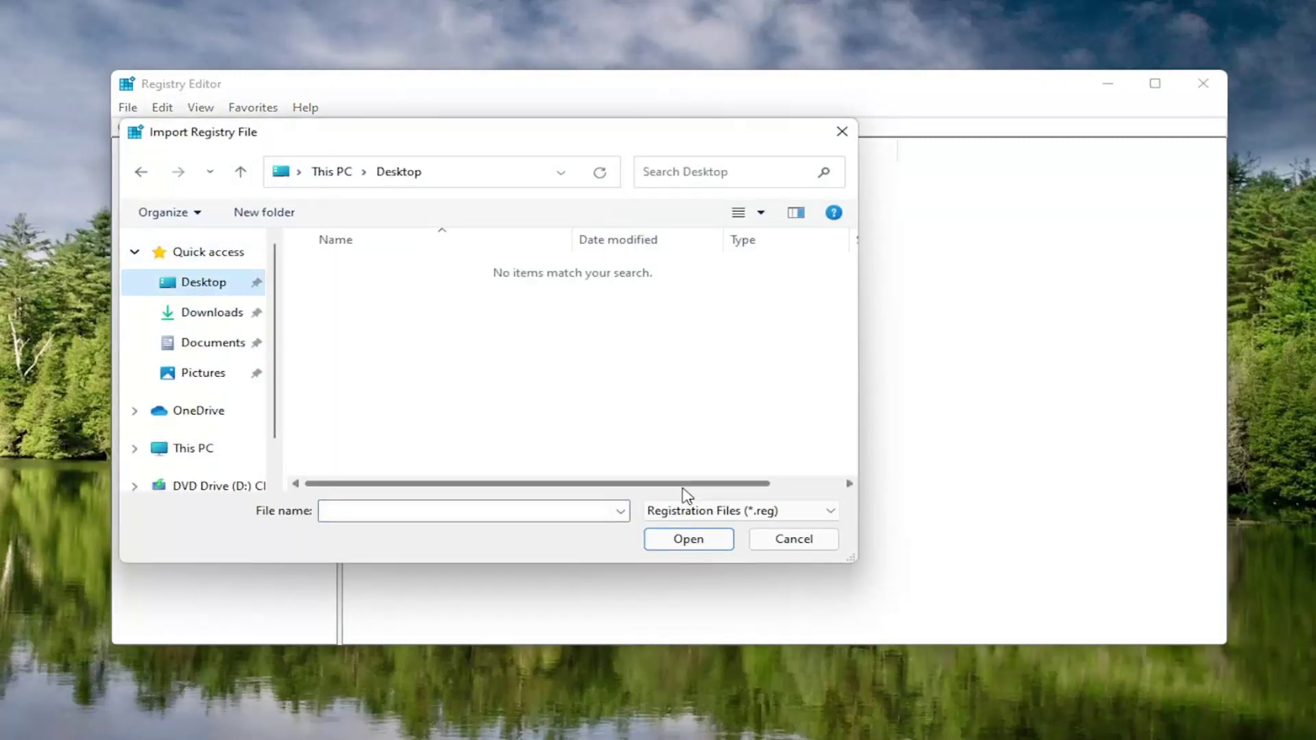
left_click(782, 542)
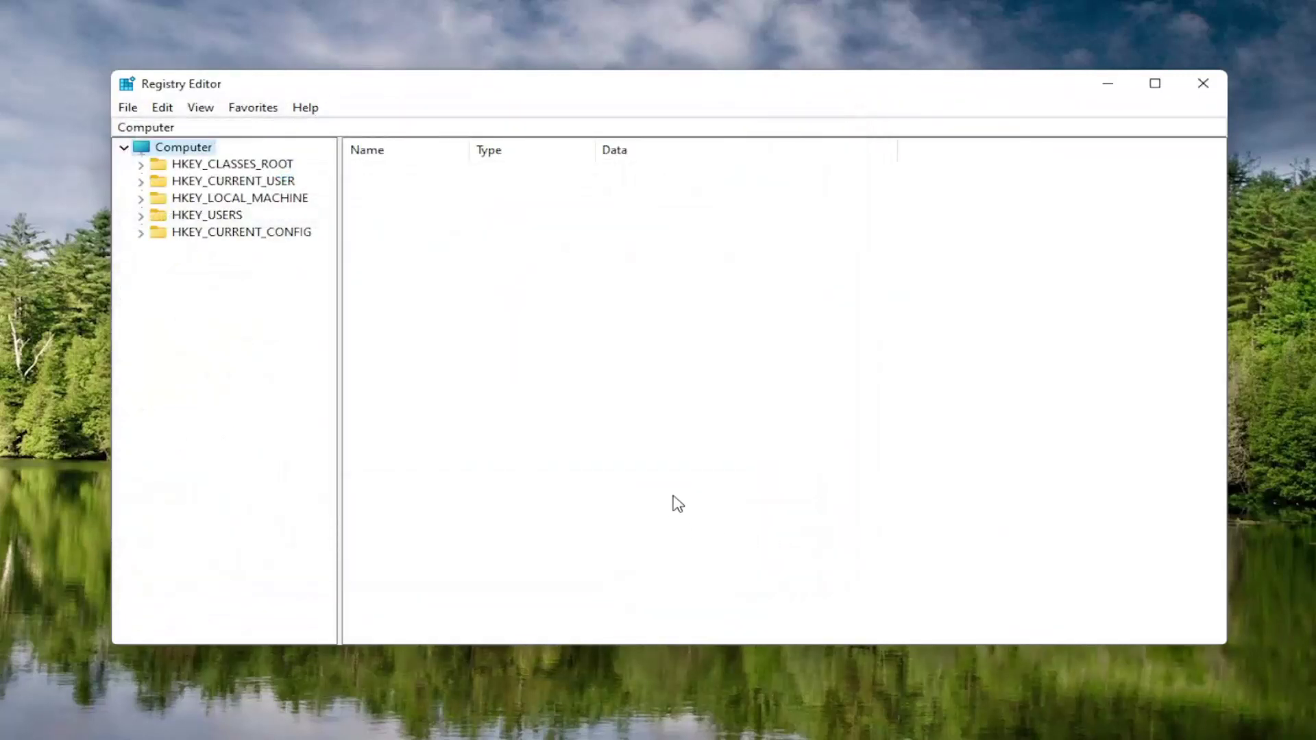
- Expand the registry path HKEY_LOCAL_MACHINE\SOFTWARE\Microsoft and widen the key tree so longer key names fit
double_click(216, 198)
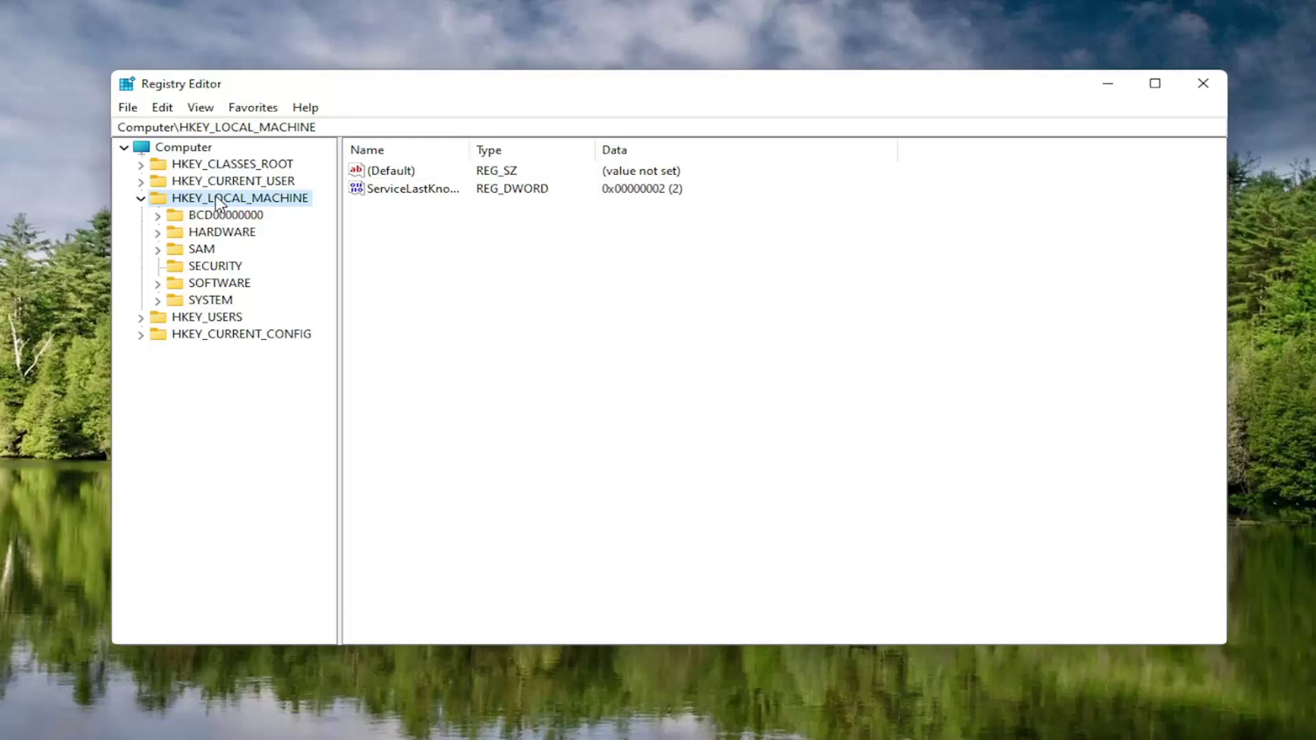
double_click(212, 288)
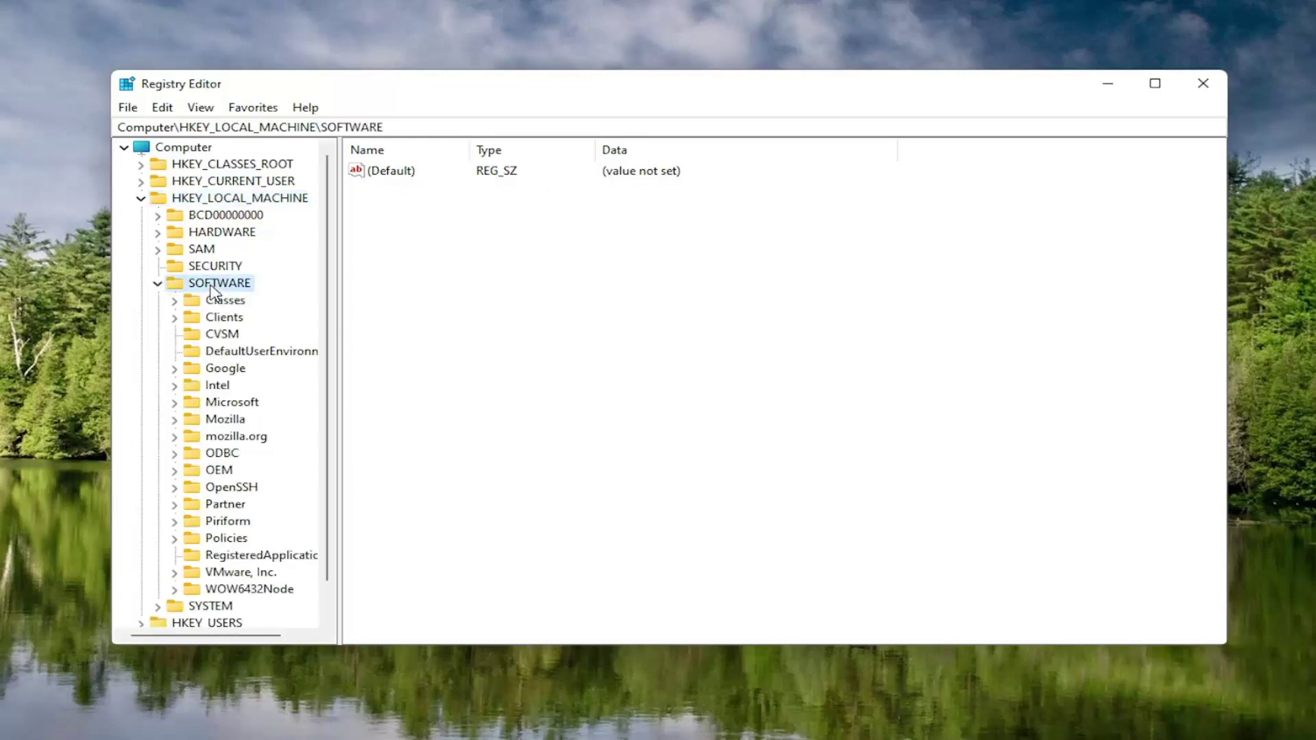
double_click(218, 404)
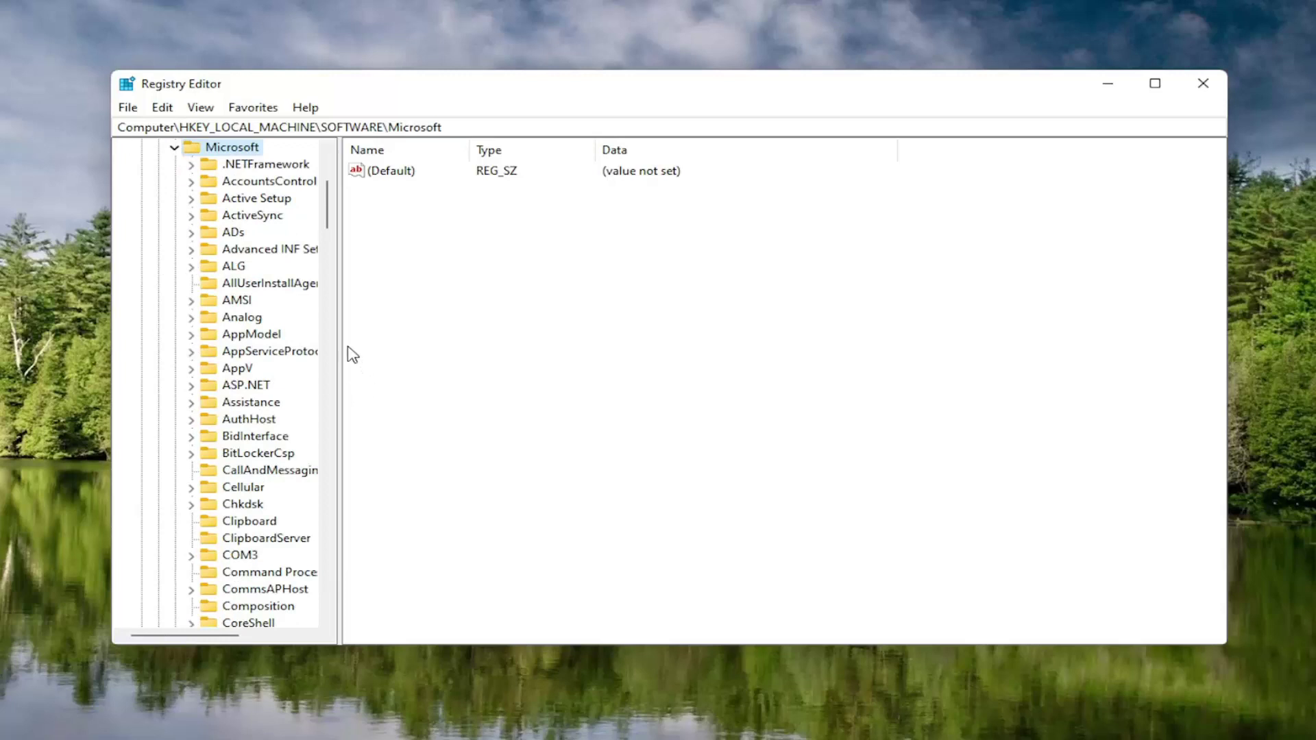
left_click_drag(340, 344, 425, 349)
- Expand the Windows NT key under Microsoft and open its CurrentVersion subkey
scroll(253, 444, "down", 20)
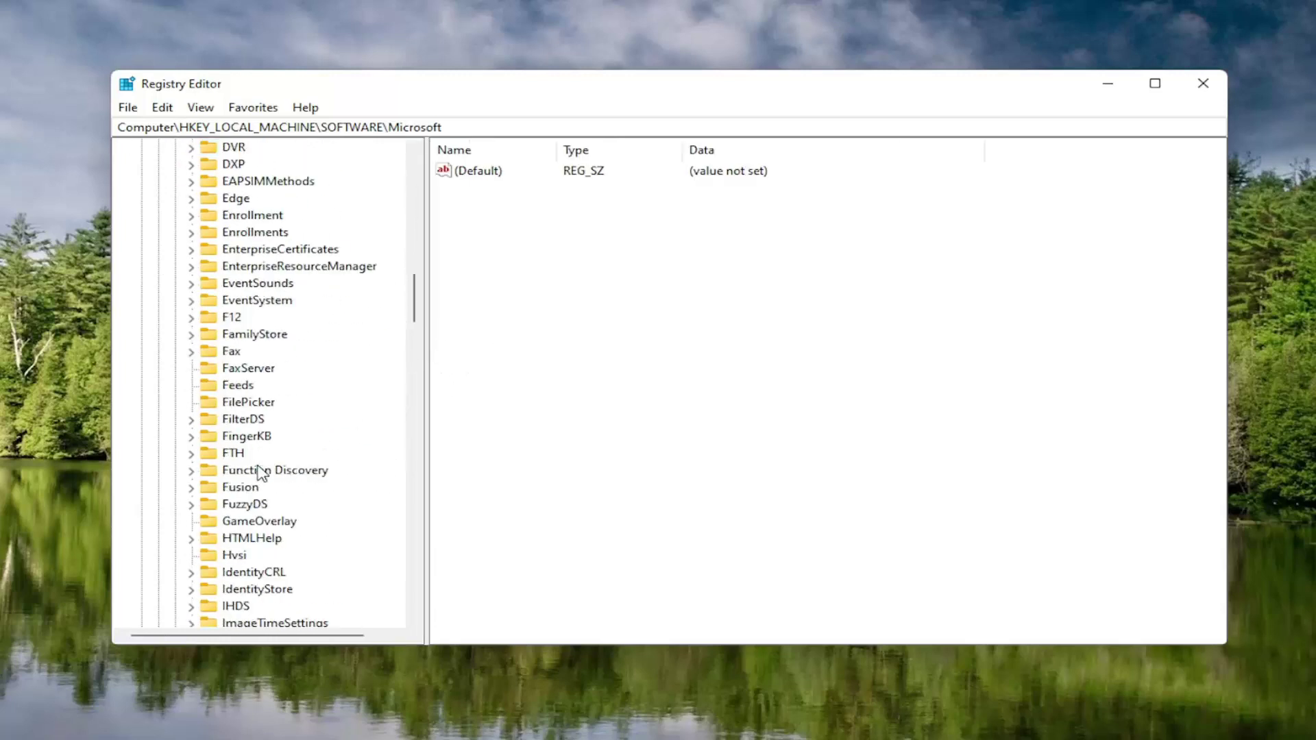
scroll(252, 444, "down", 20)
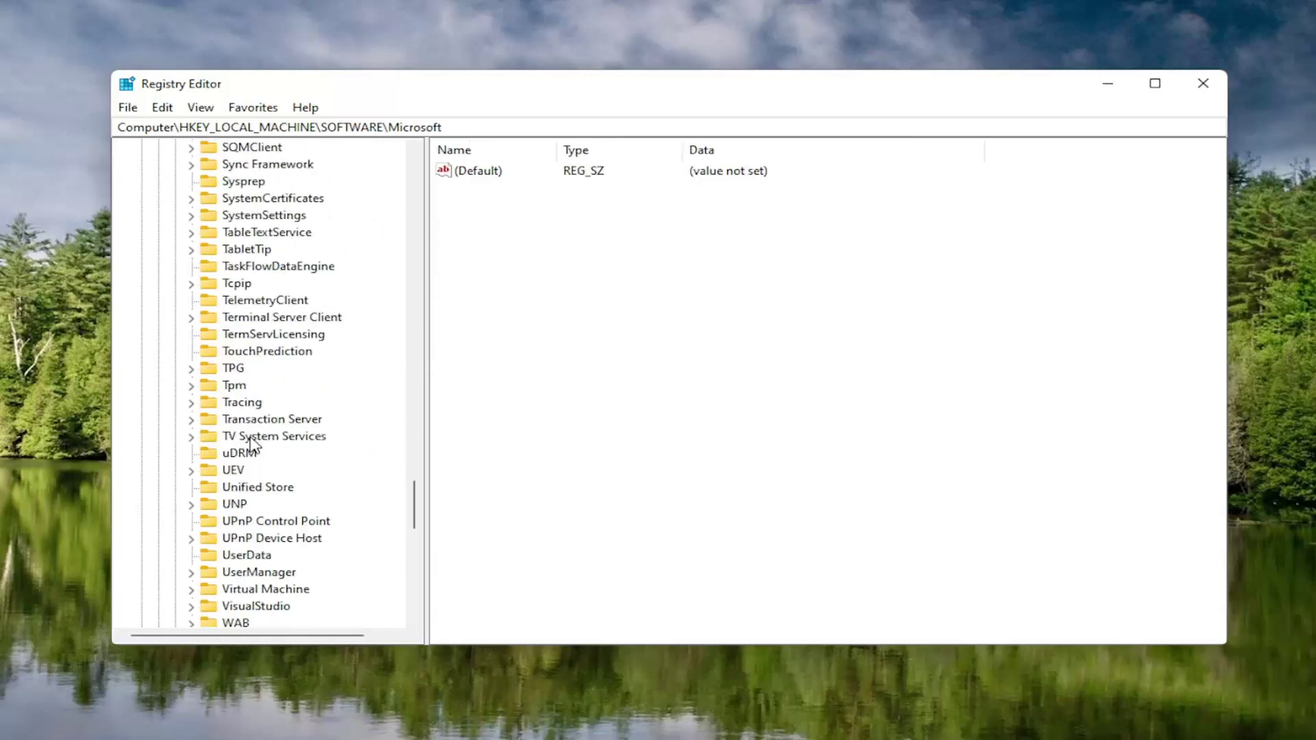
scroll(260, 467, "down", 1)
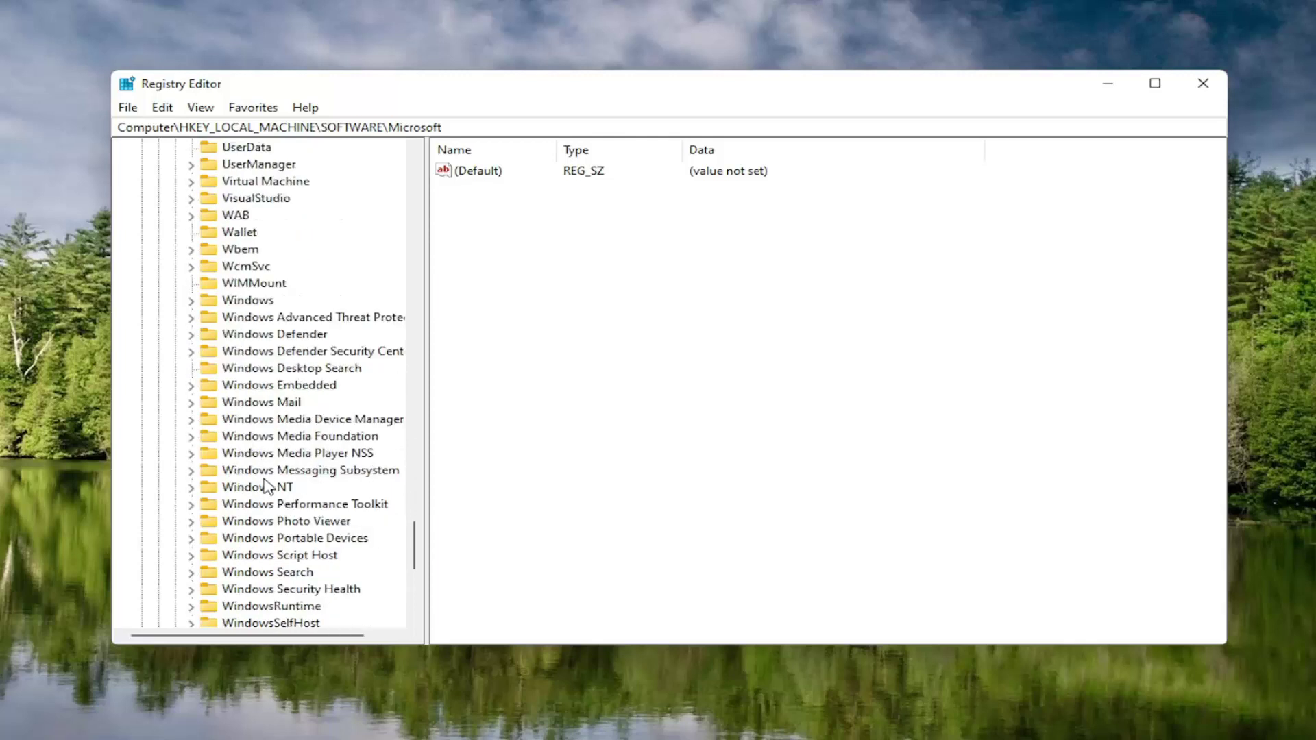
double_click(266, 488)
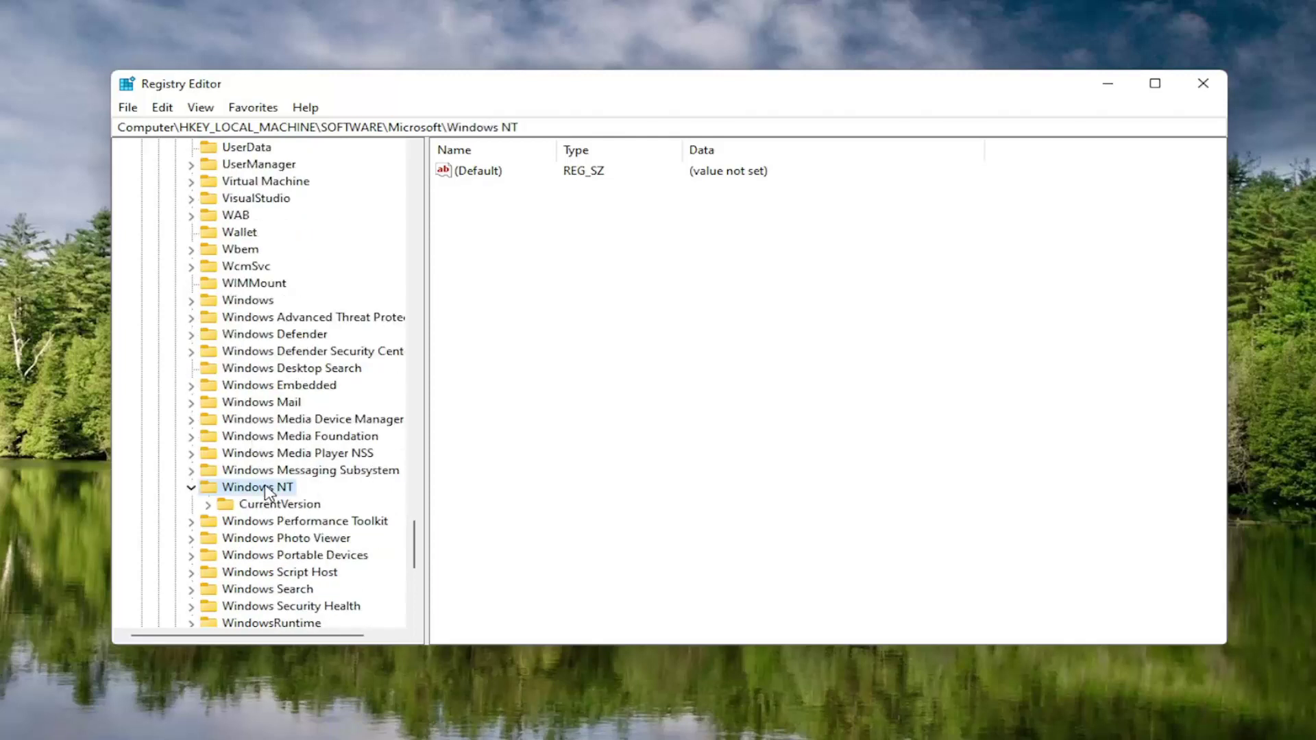
double_click(267, 505)
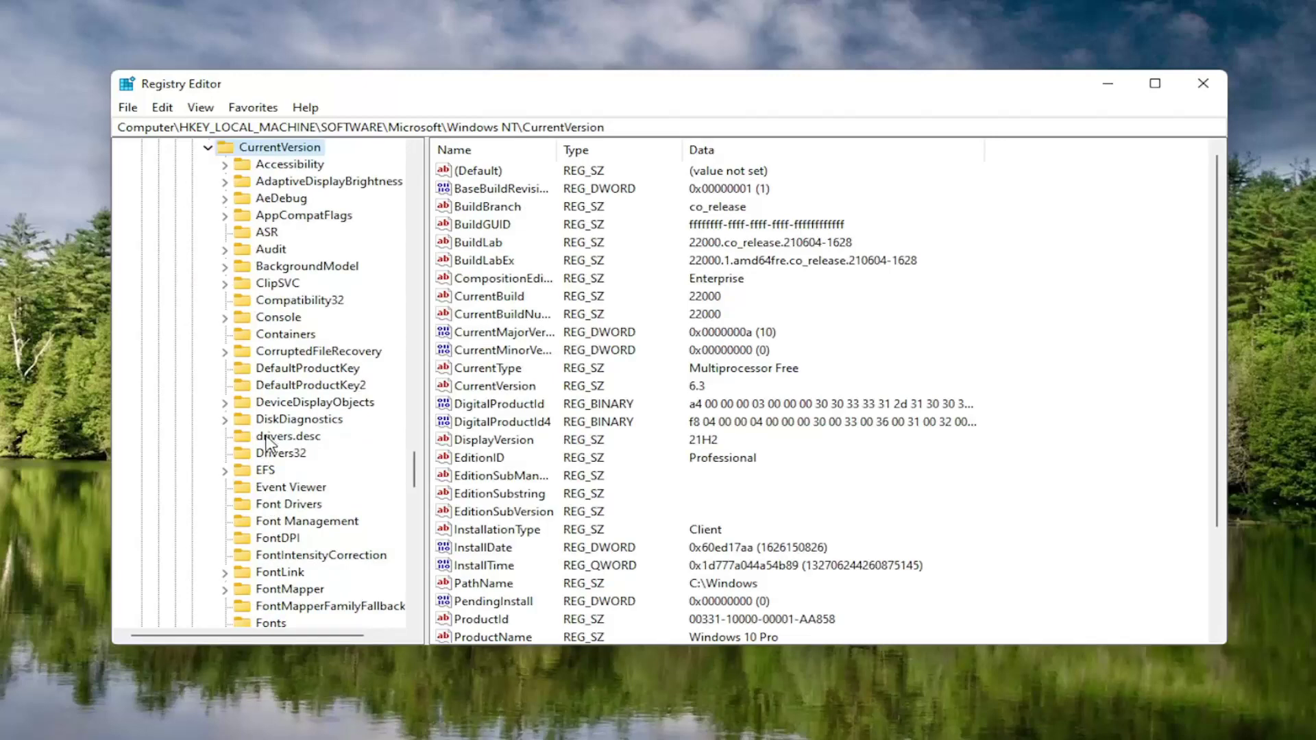
- Open the Multimedia\SystemProfile key under CurrentVersion and widen the Name column to fit the full value names
scroll(265, 445, "down", 7)
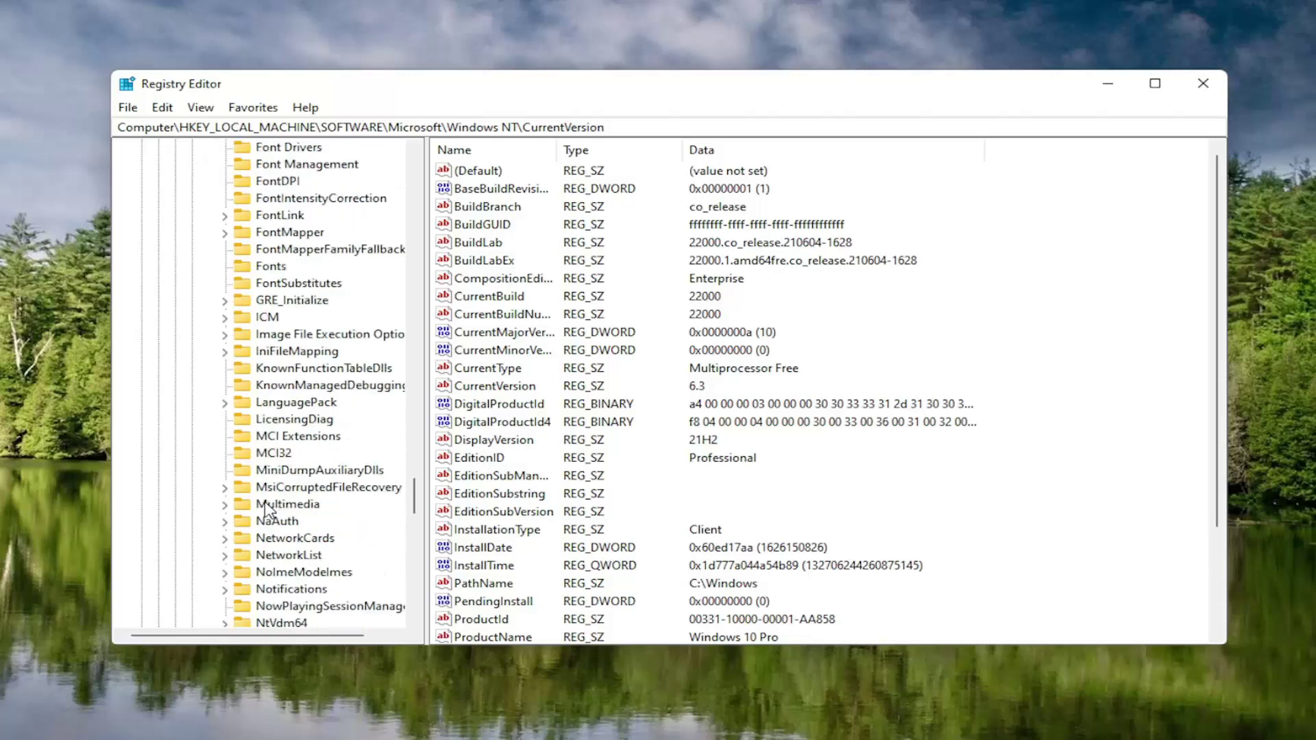
scroll(281, 562, "down", 1)
left_click(283, 454)
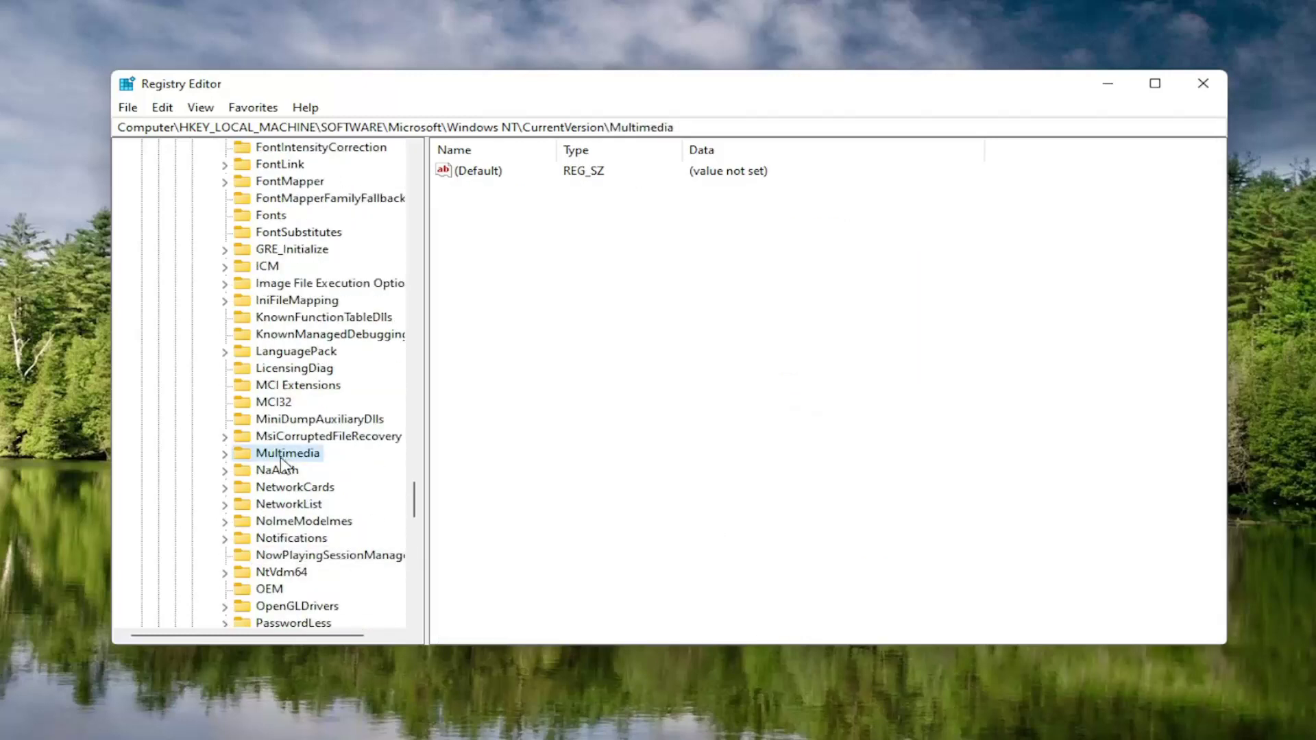
double_click(281, 457)
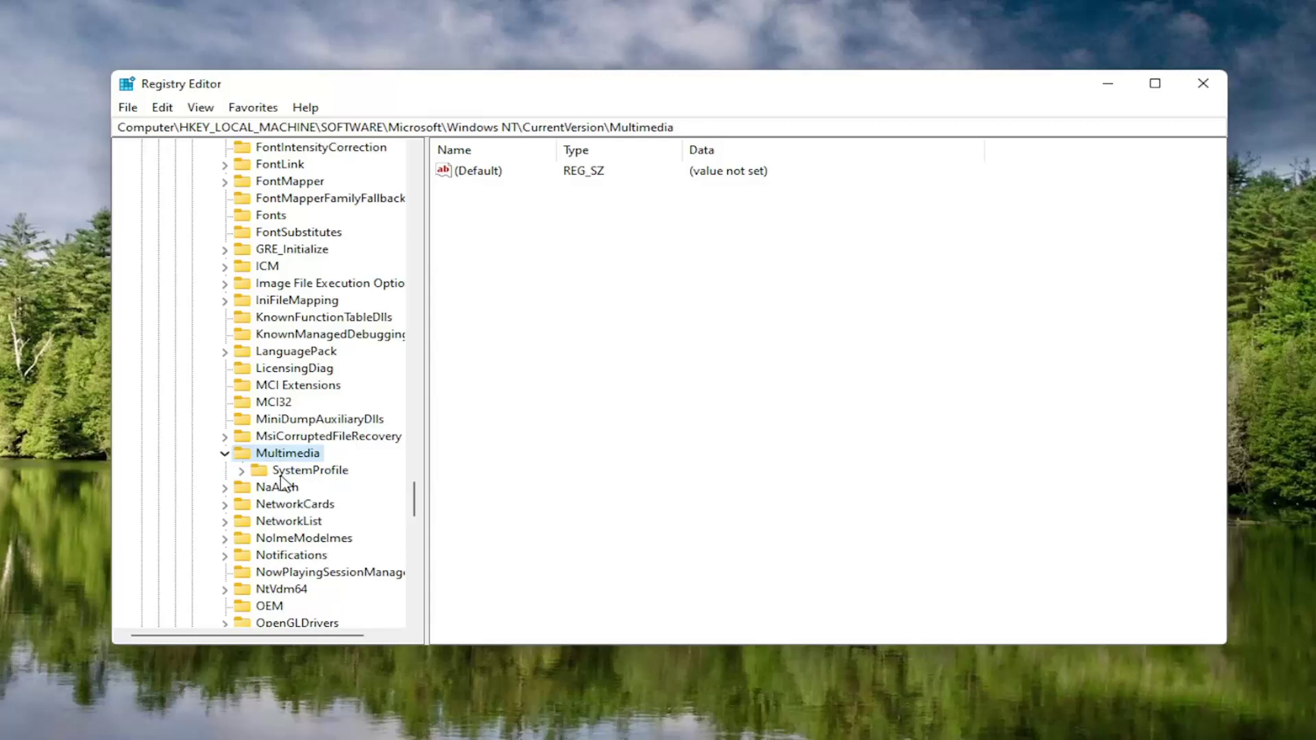
left_click(277, 475)
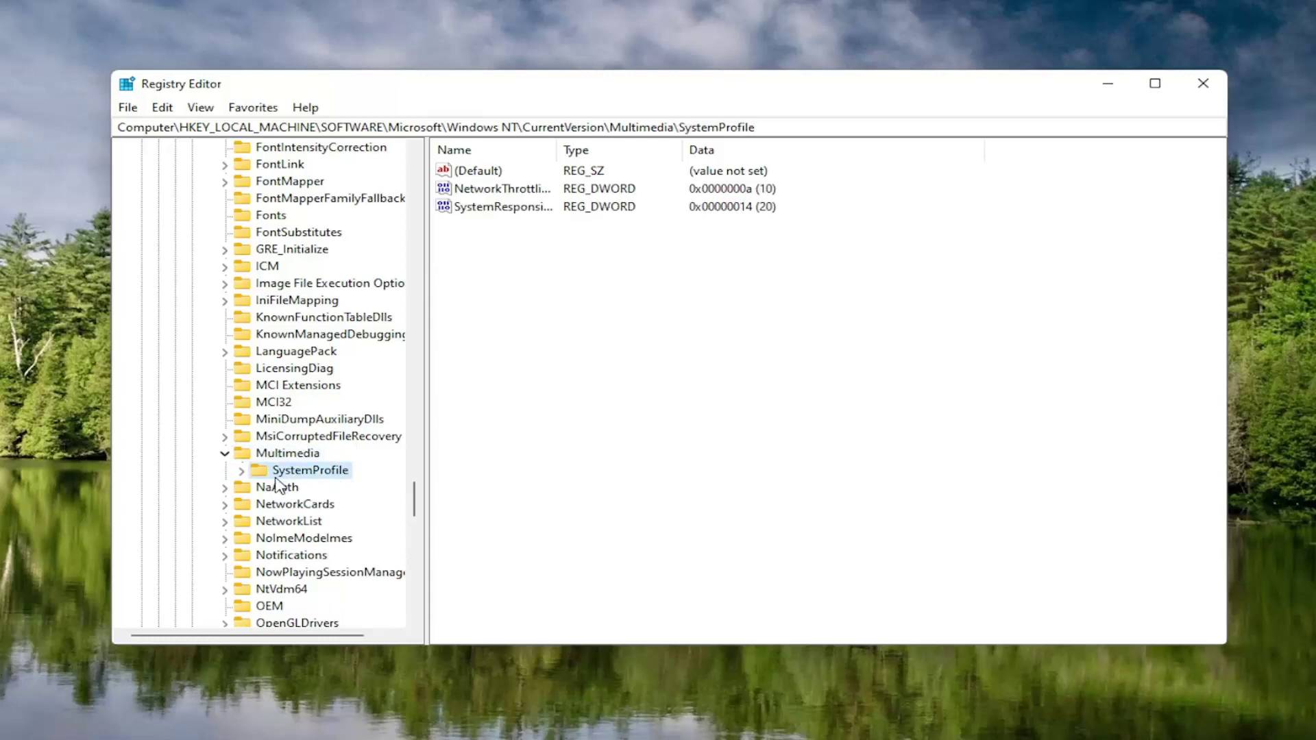
left_click_drag(557, 152, 682, 151)
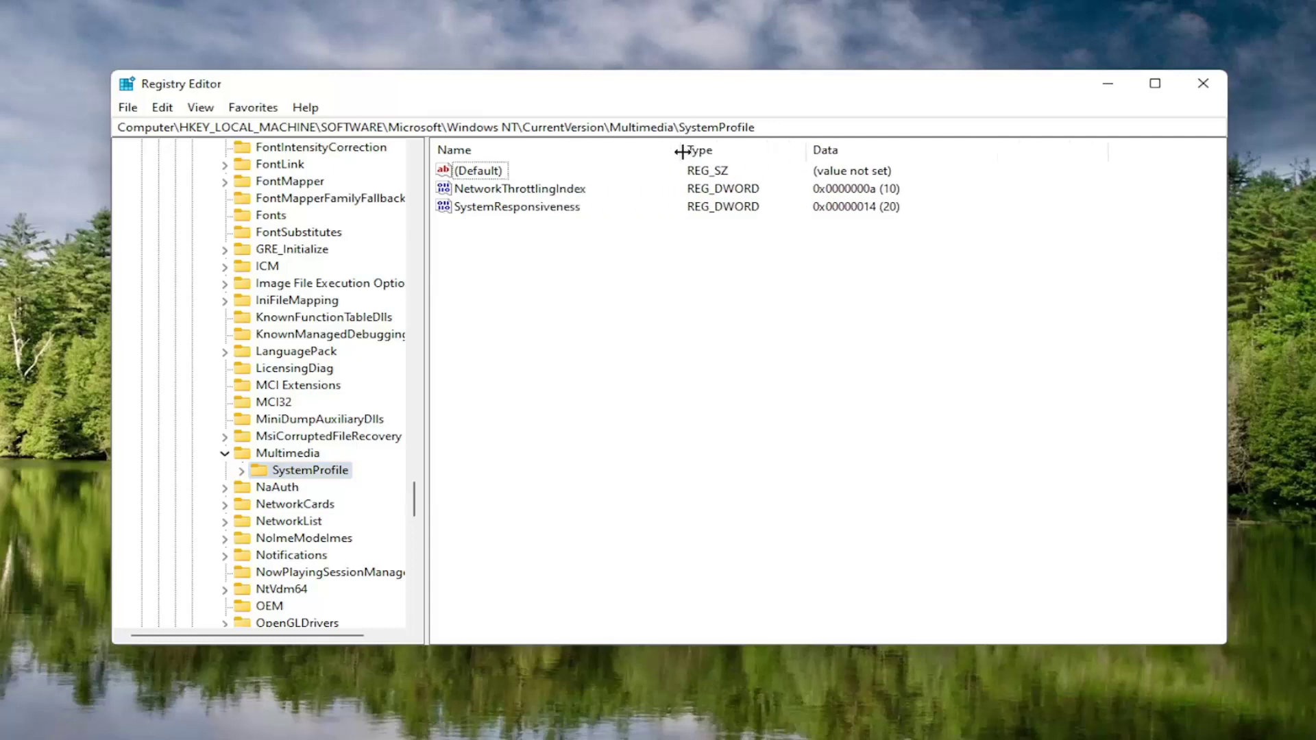
- Set the NetworkThrottlingIndex DWORD in SystemProfile to hexadecimal FFFFFFFF and save the value
double_click(527, 190)
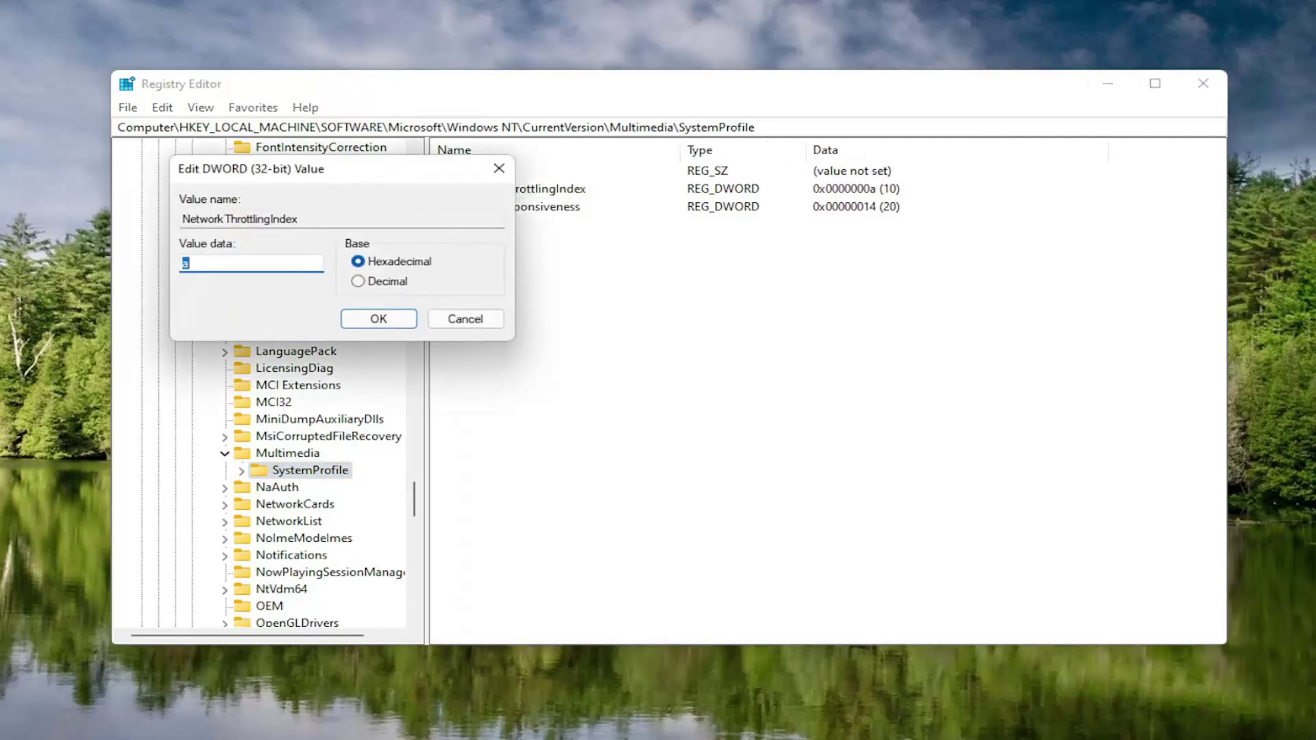
left_click(204, 270)
left_click_drag(282, 168, 667, 214)
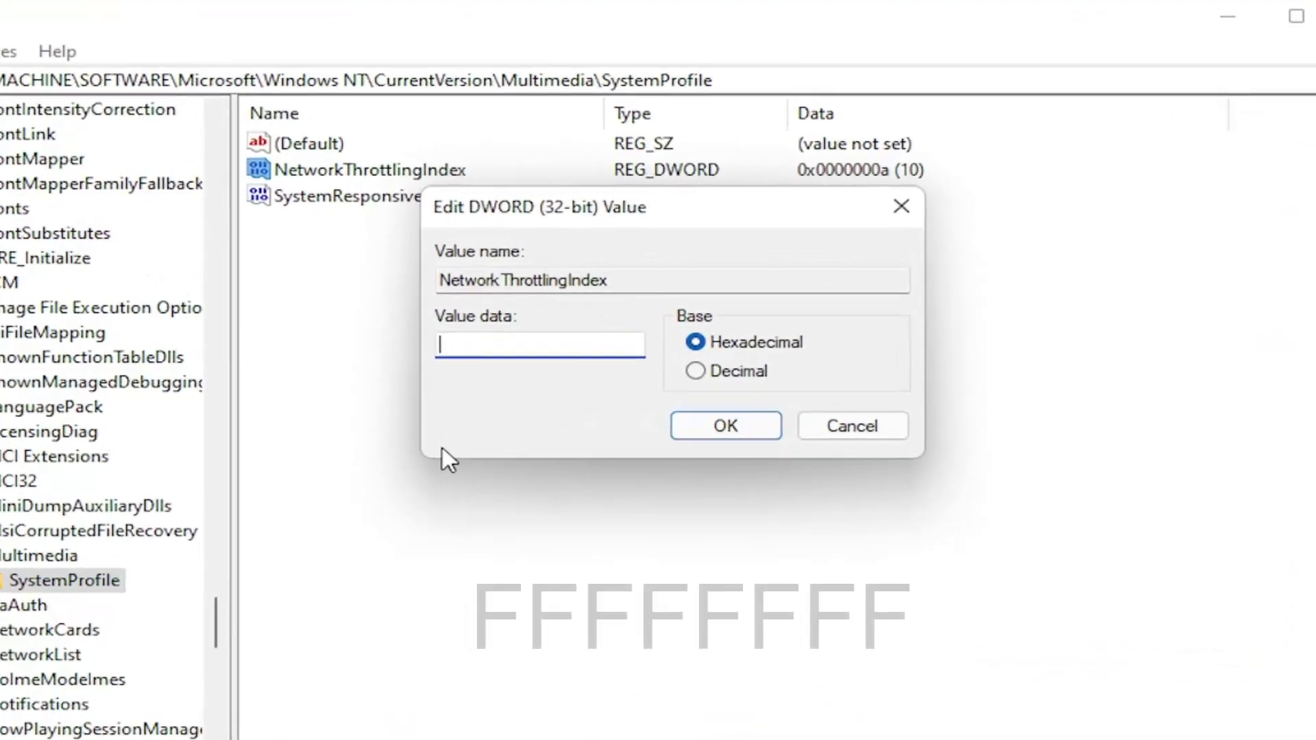
type("FFFFFFFF")
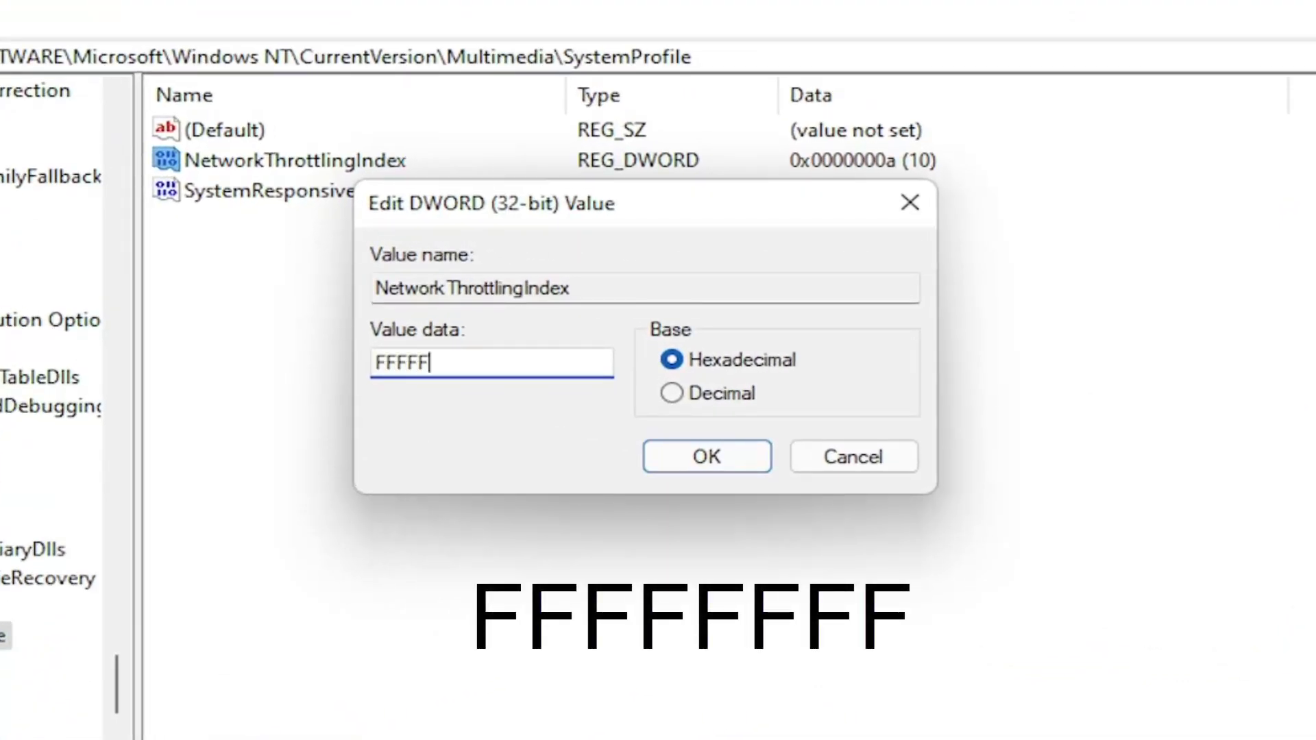
key("shift+Left")
key("shift+Left")
key("shift+Left")
key("shift+Left")
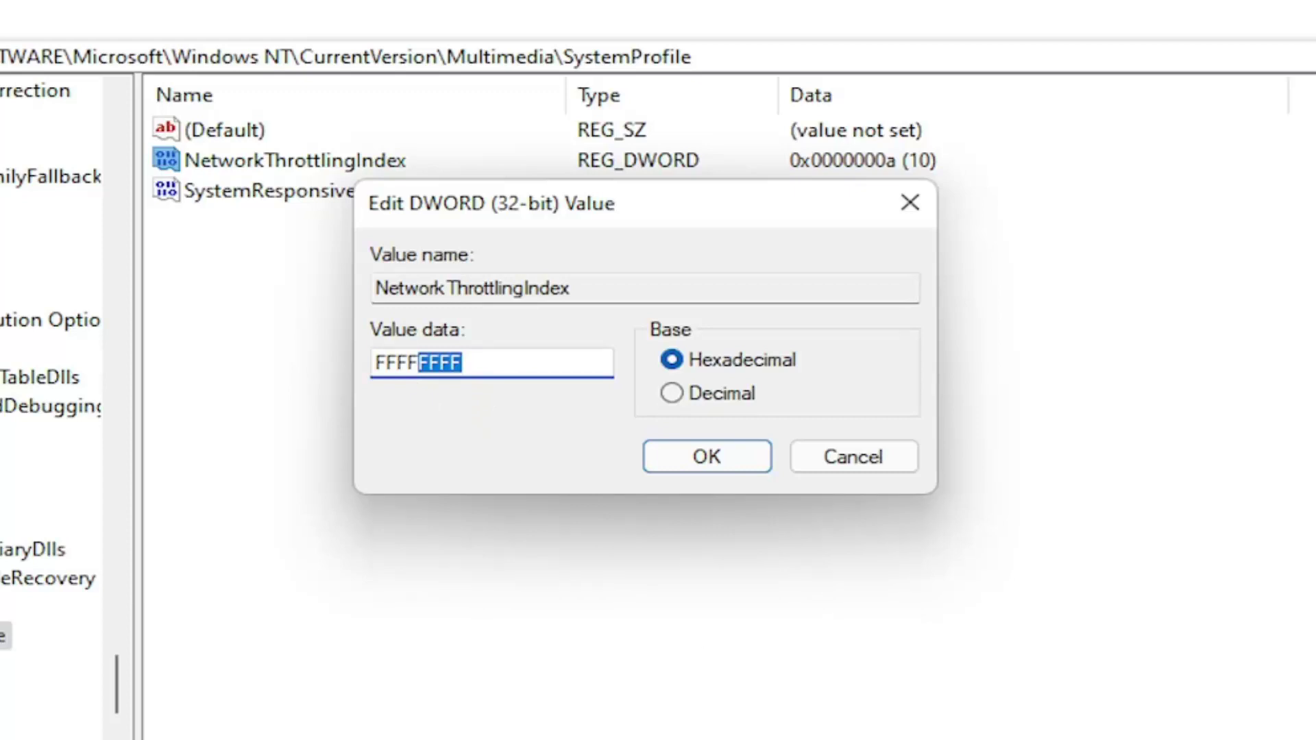
key("End")
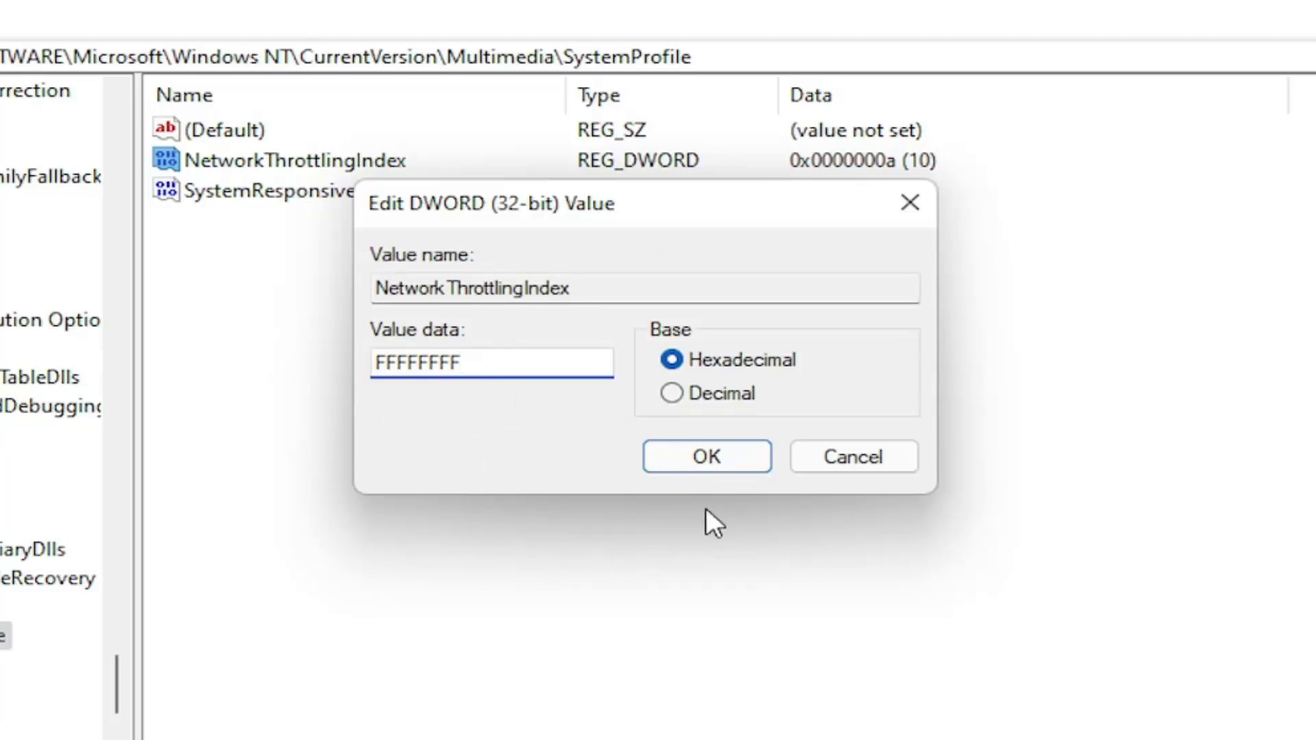
left_click(699, 454)
- Collapse the expanded registry branches from Multimedia back up to HKEY_LOCAL_MACHINE
left_click(8, 606)
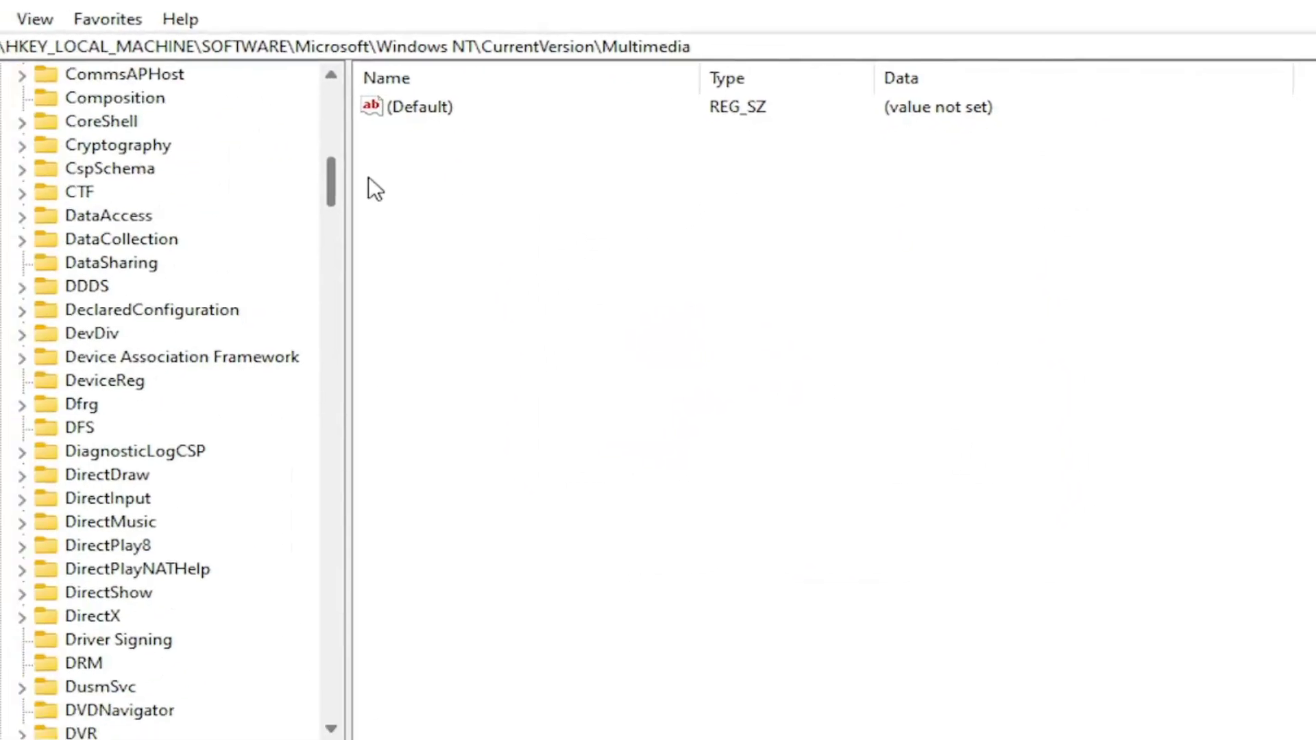
left_click(121, 395)
left_click(84, 241)
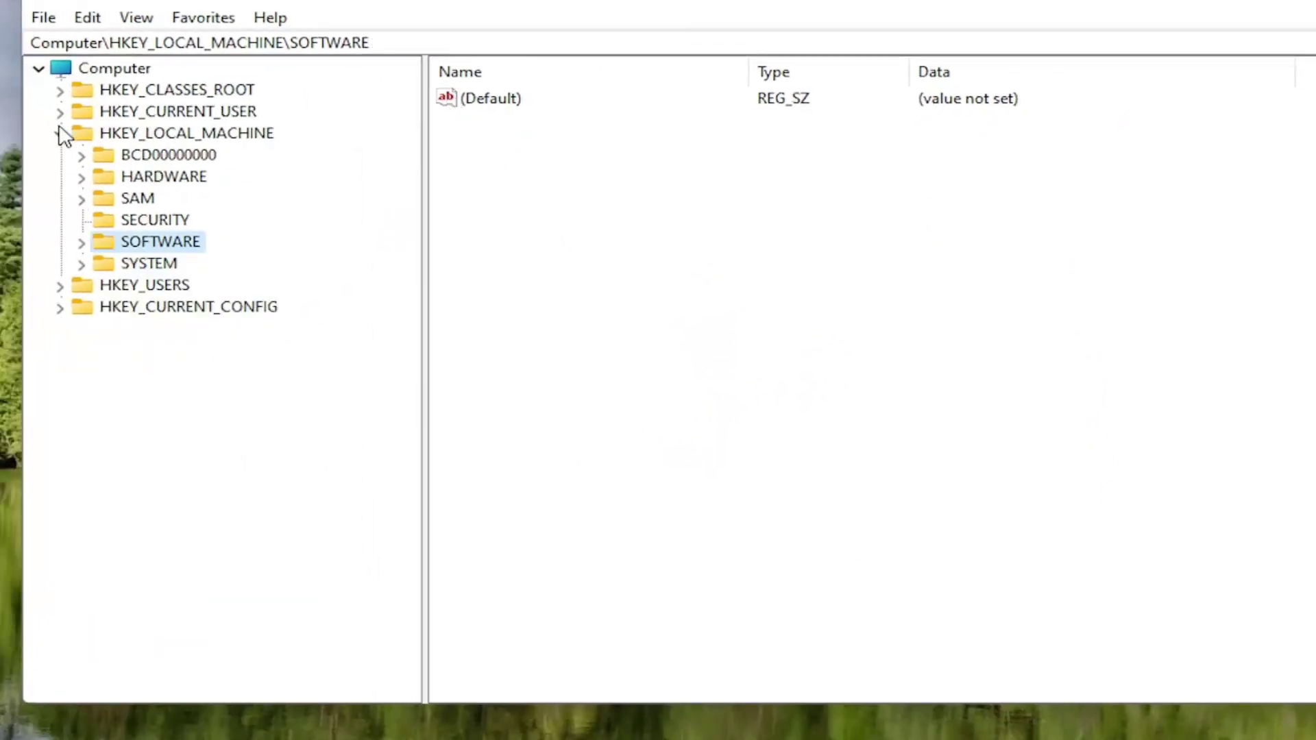
left_click(59, 133)
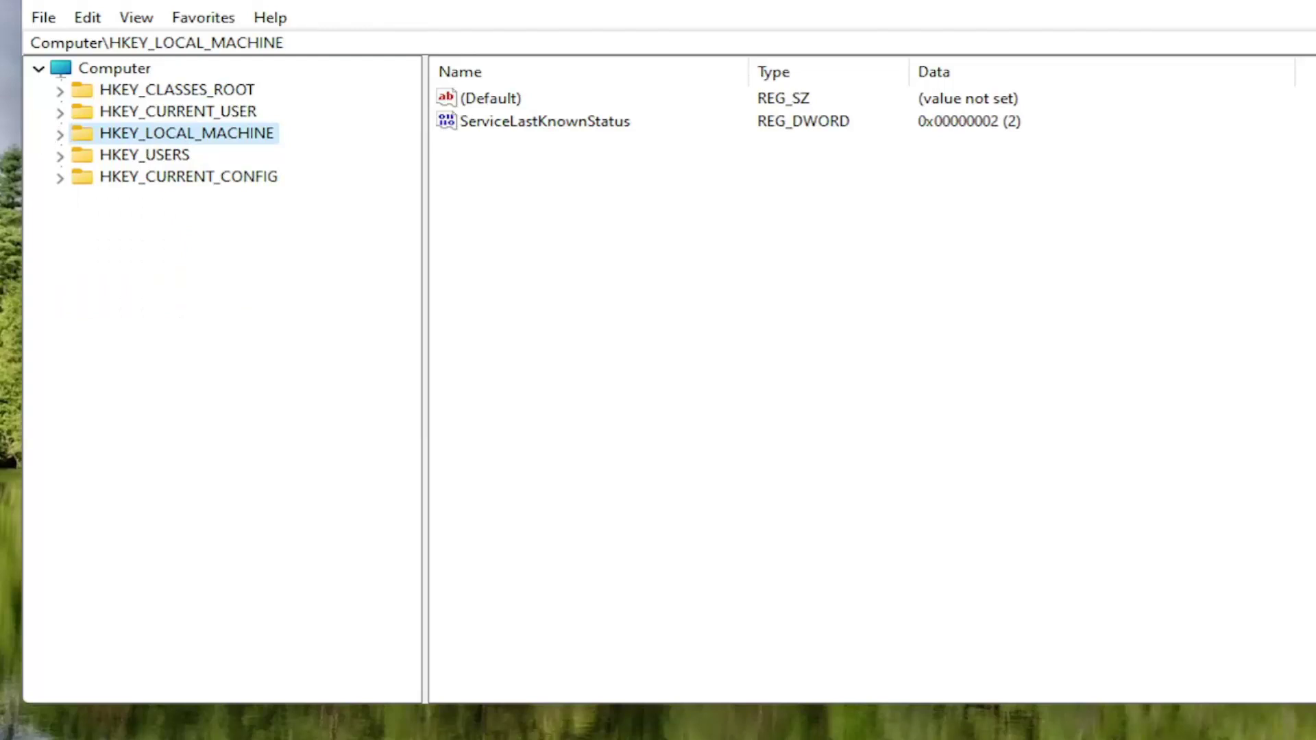
- Expand HKEY_LOCAL_MACHINE down through SYSTEM and CurrentControlSet and open the Services key
double_click(228, 135)
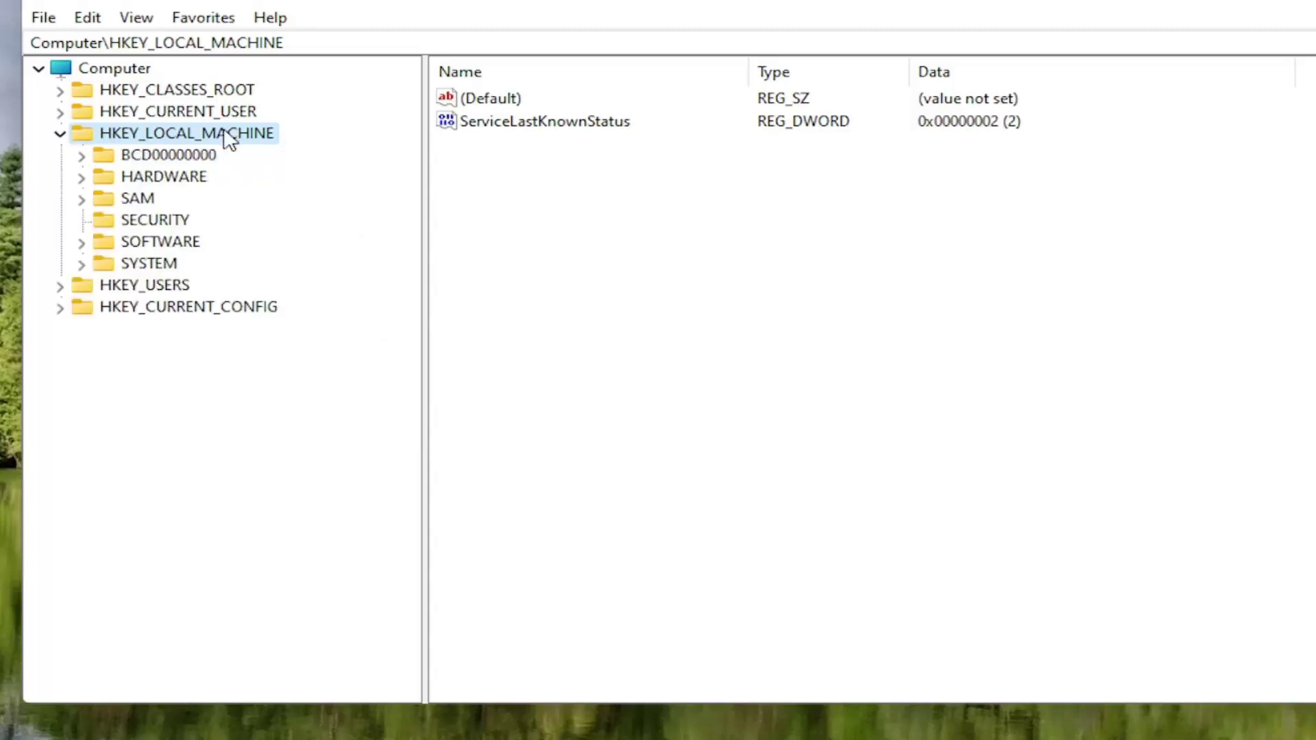
double_click(152, 266)
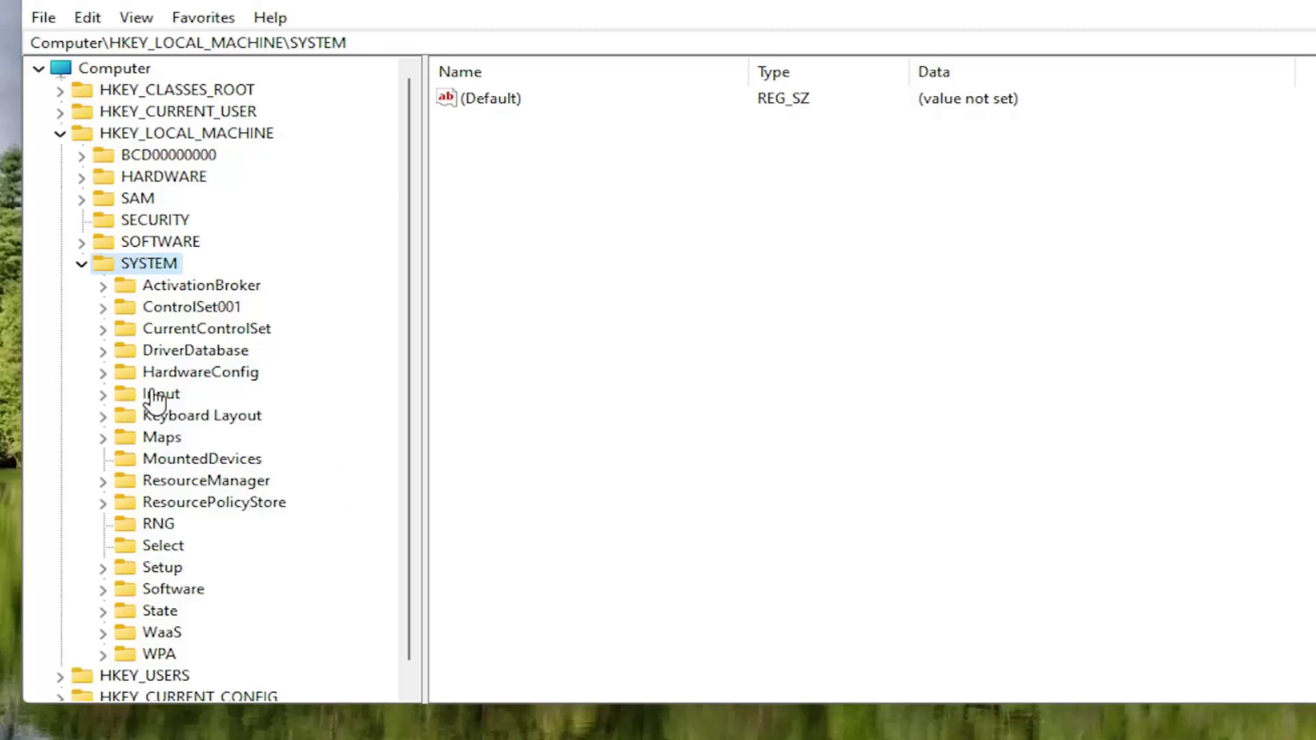
double_click(220, 334)
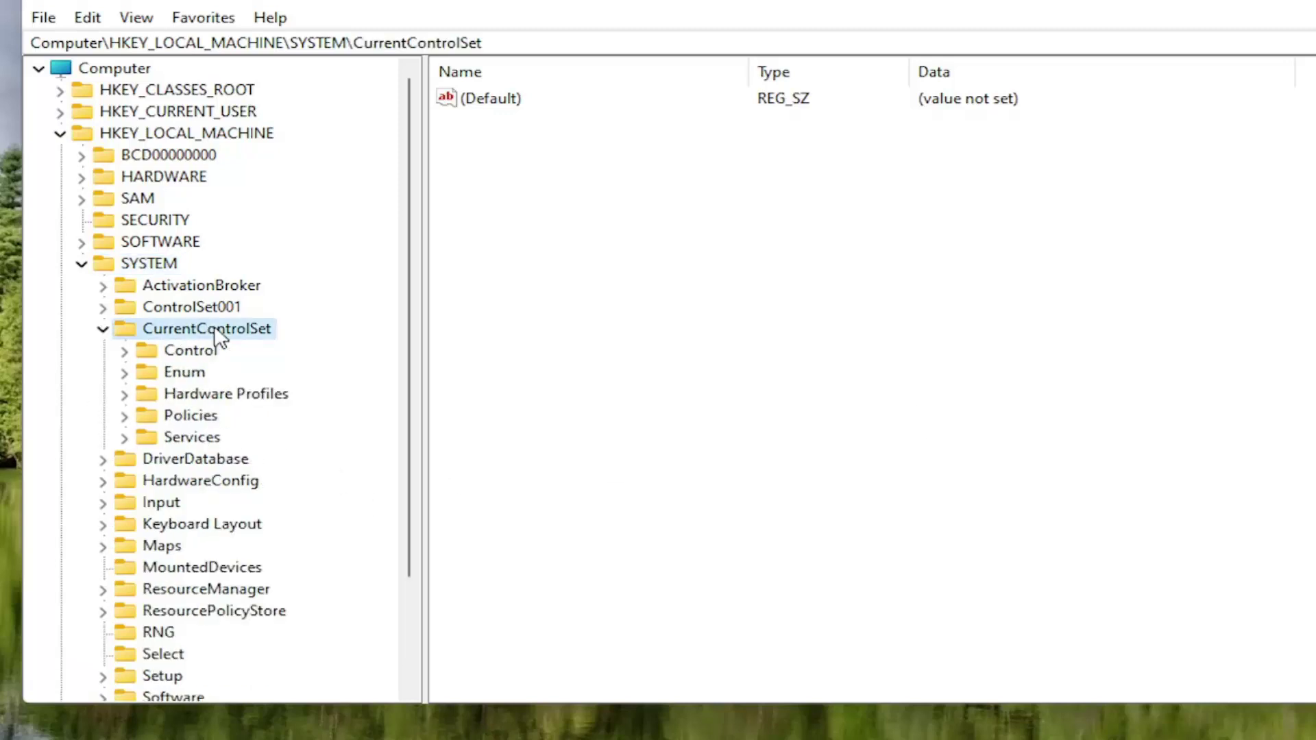
left_click(171, 438)
double_click(171, 439)
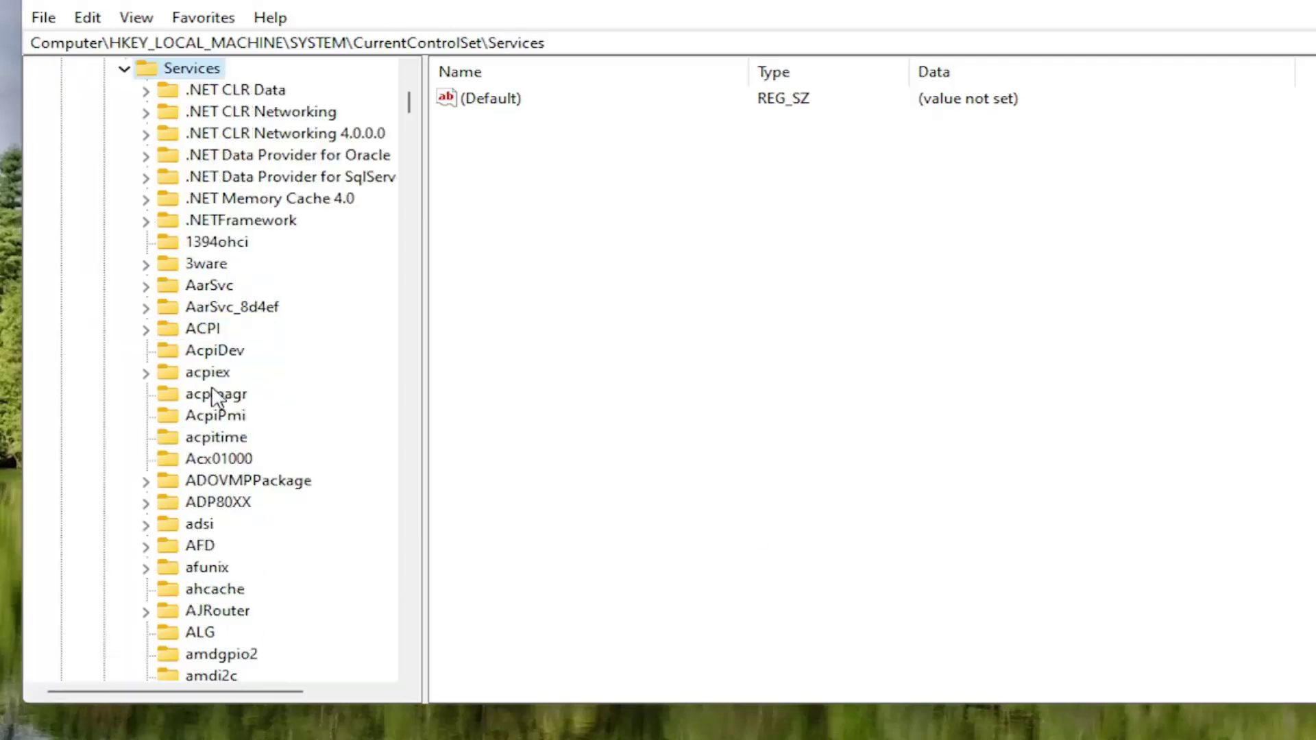
- Find and select the Tcpip key in the list of subkeys under Services
scroll(240, 541, "down", 8)
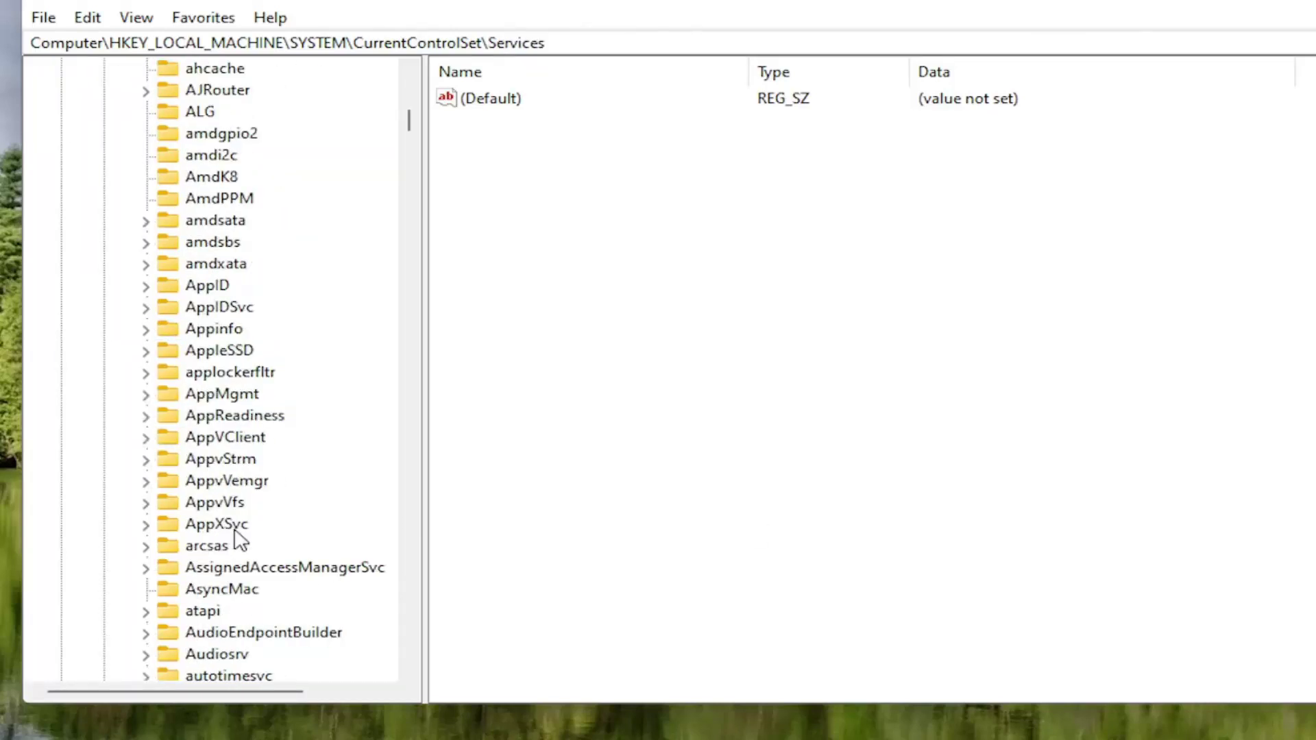
scroll(240, 541, "down", 12)
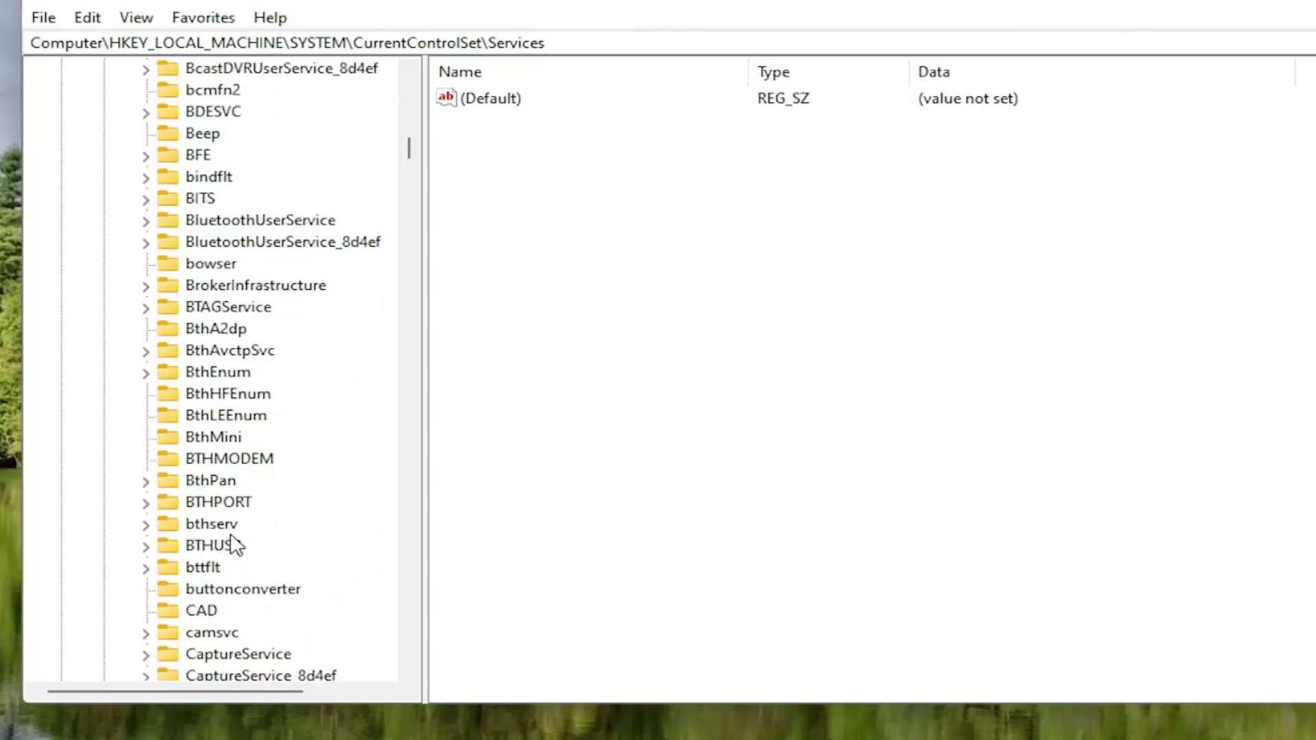
scroll(235, 549, "down", 17)
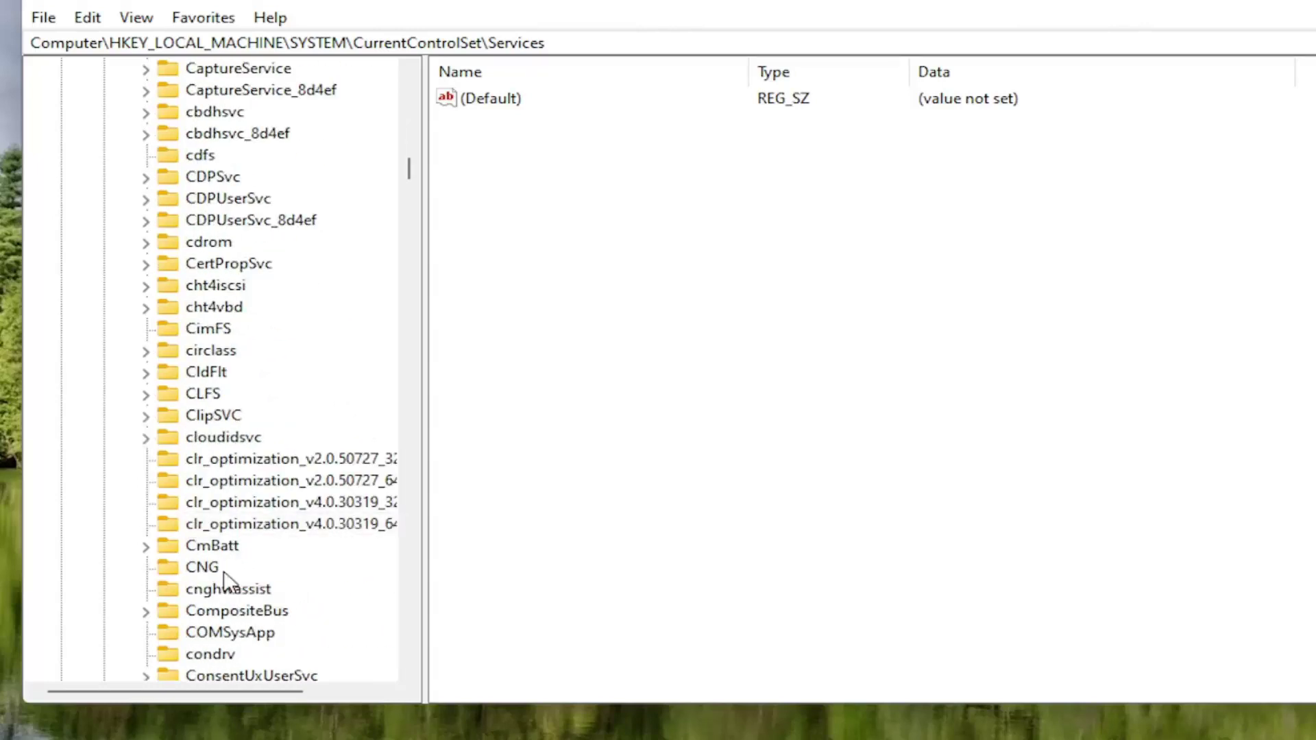
left_click(288, 480)
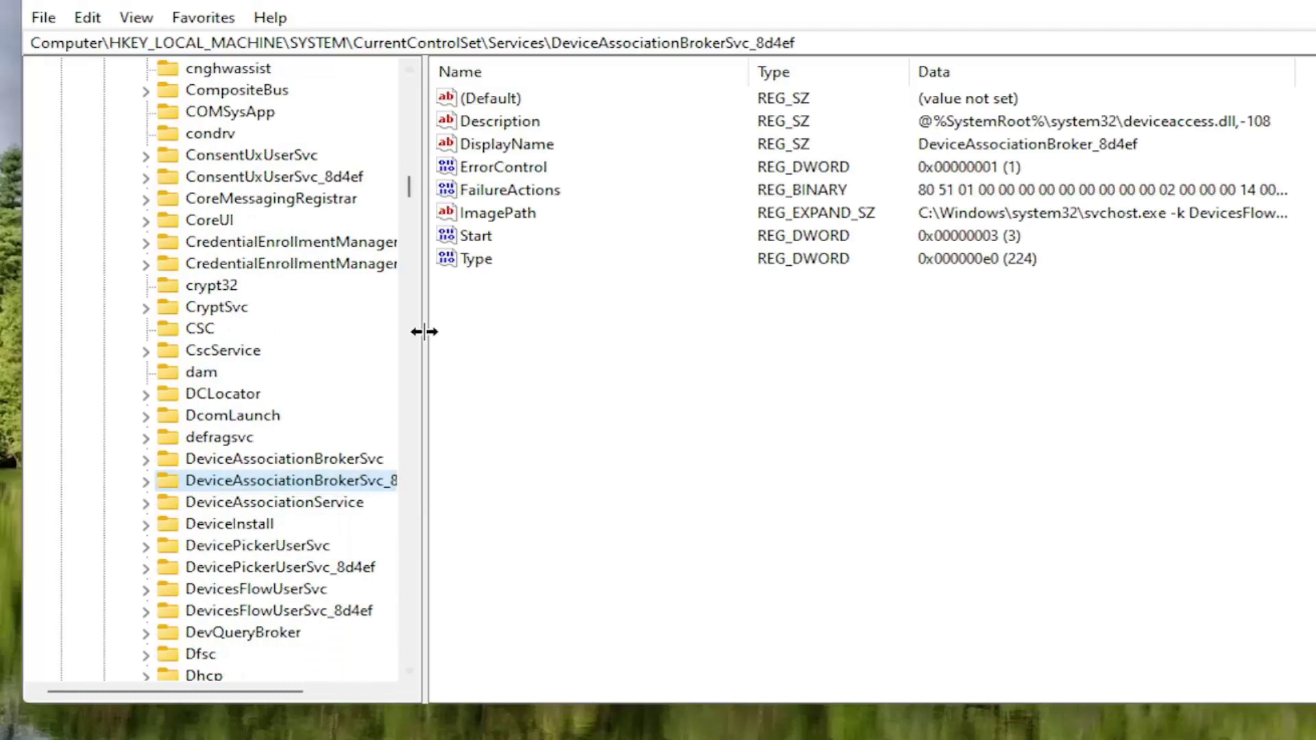
type("tc")
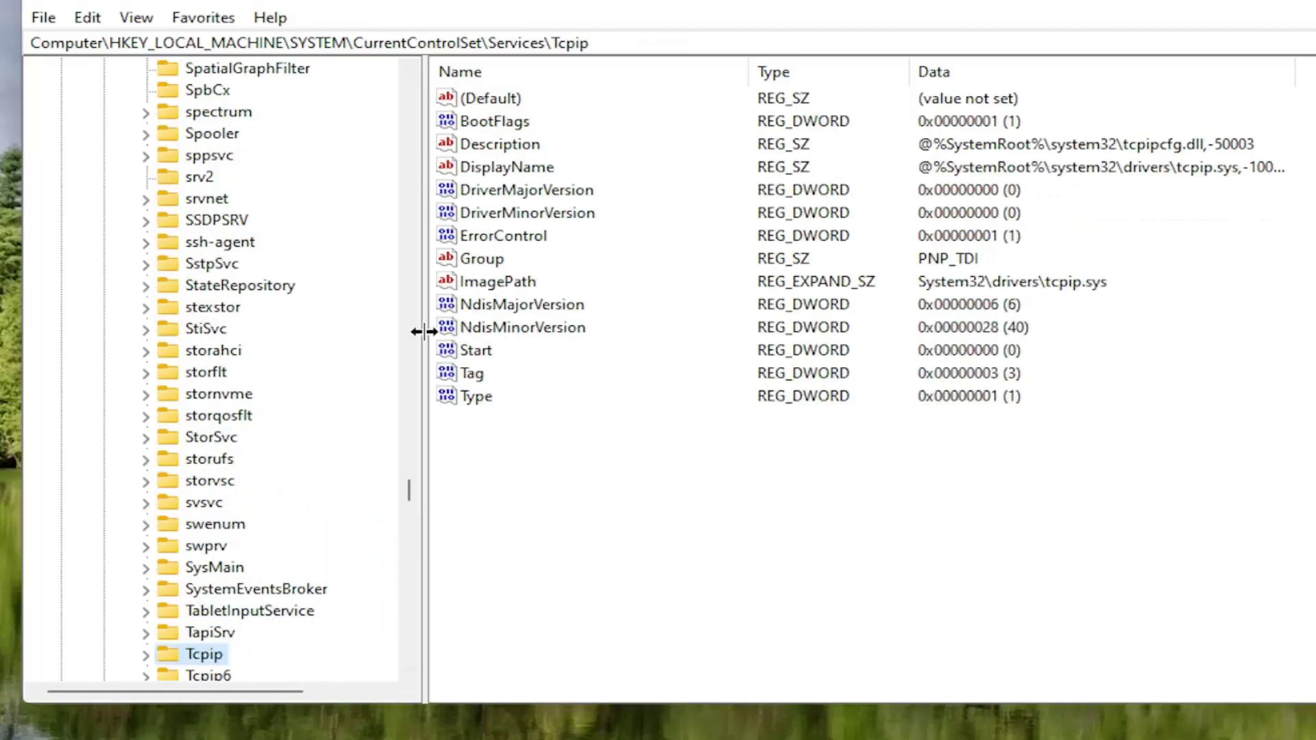
scroll(235, 629, "down", 2)
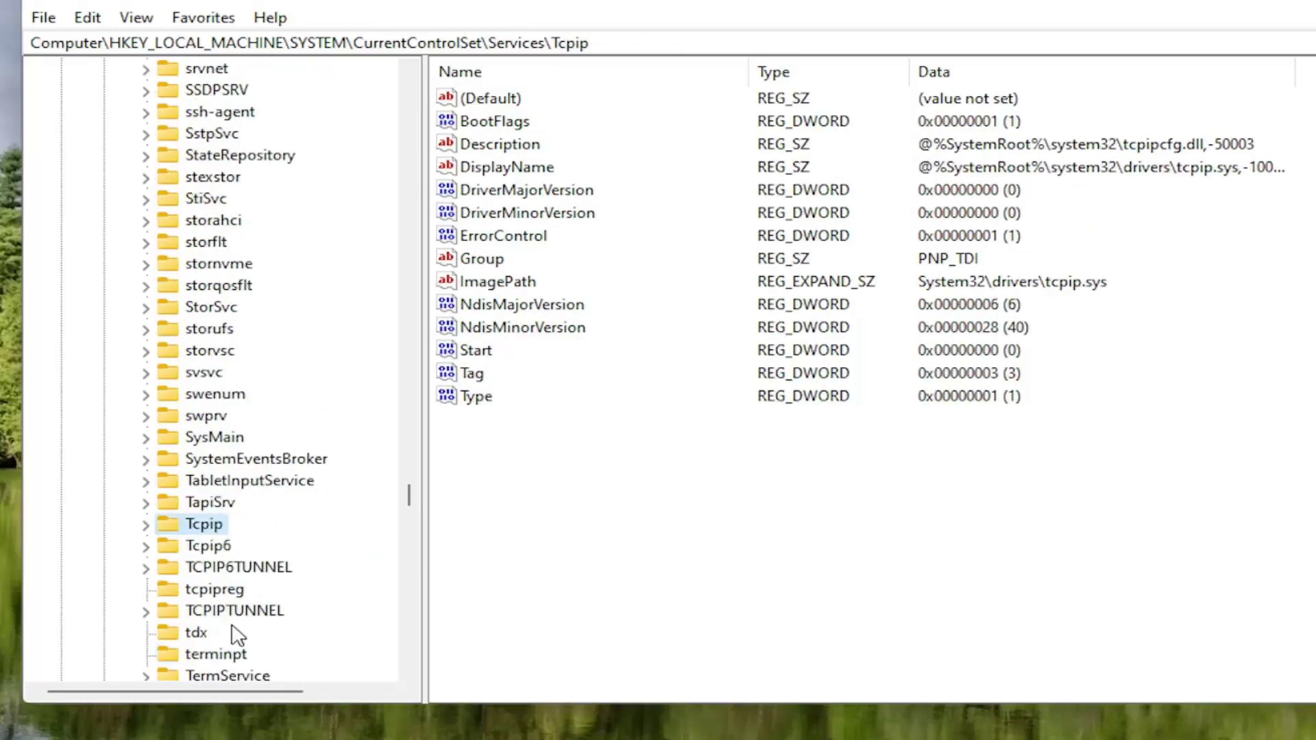
scroll(254, 549, "down", 2)
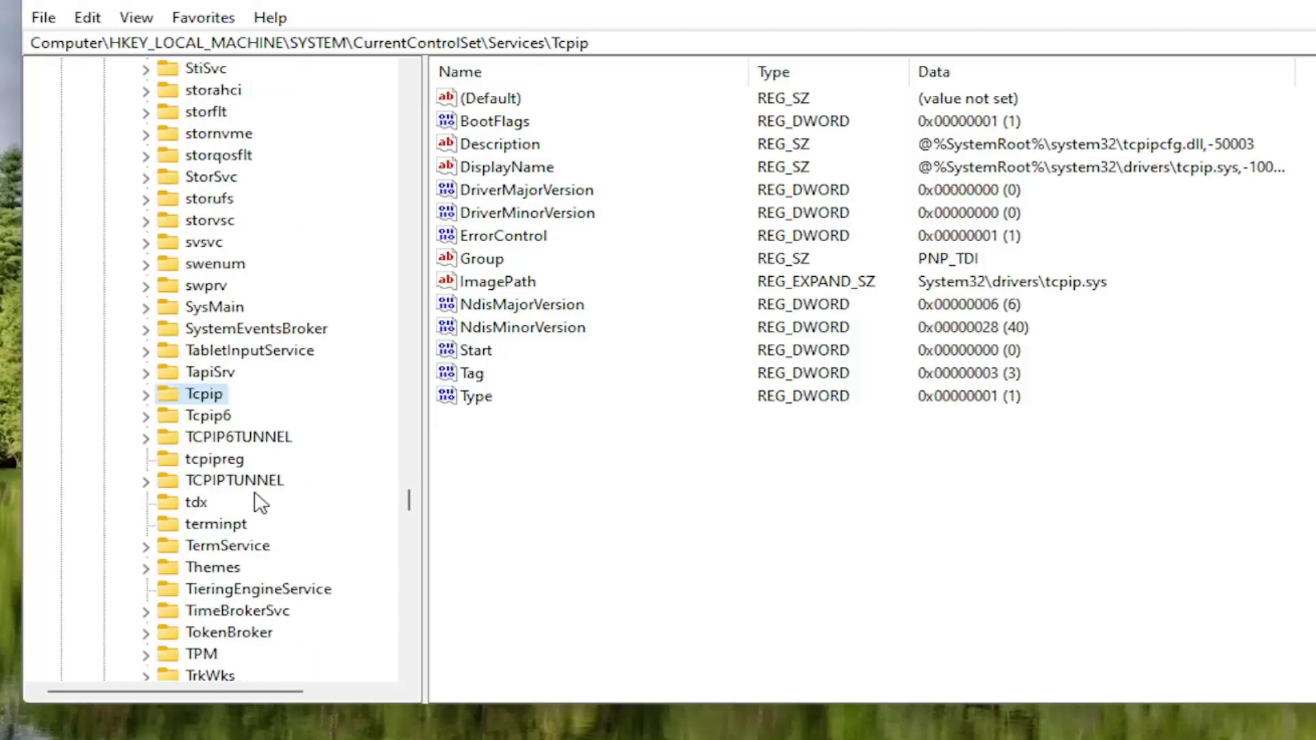
- Expand Tcpip\Parameters\Interfaces and widen the key tree to show more of the interface identifiers
double_click(187, 397)
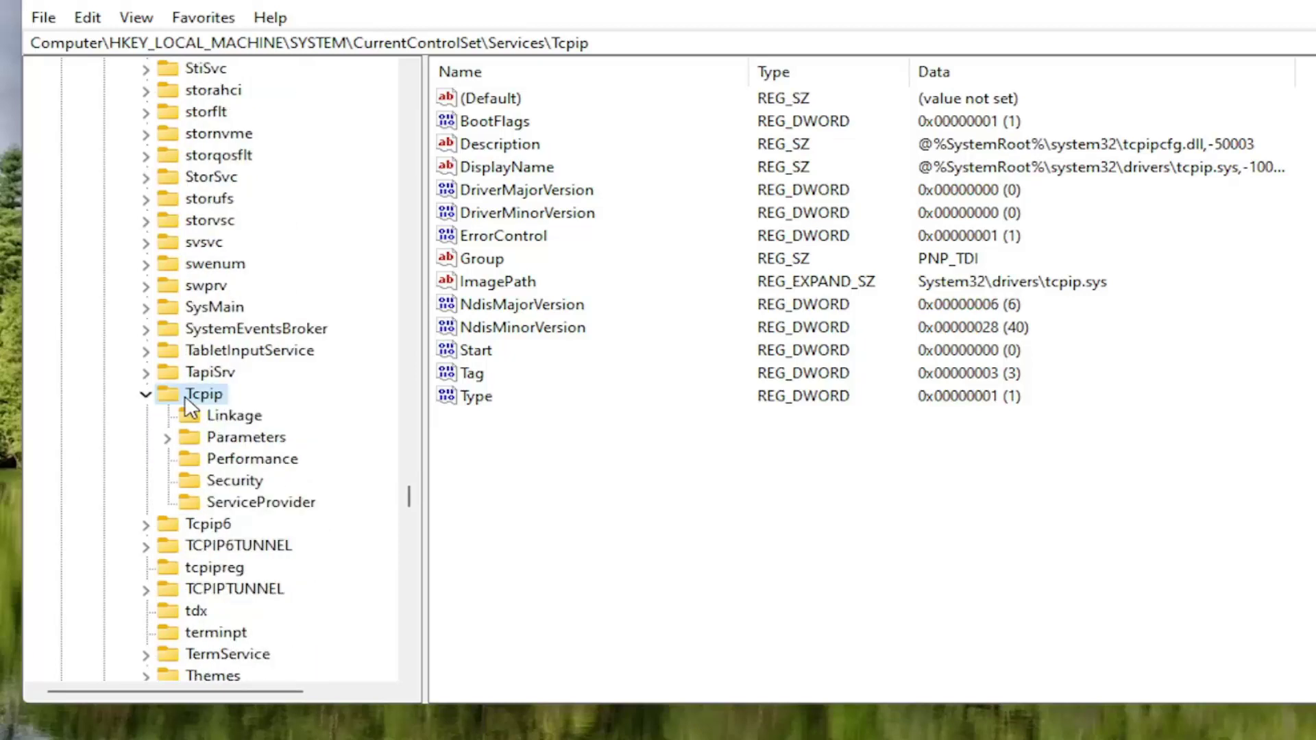
double_click(215, 436)
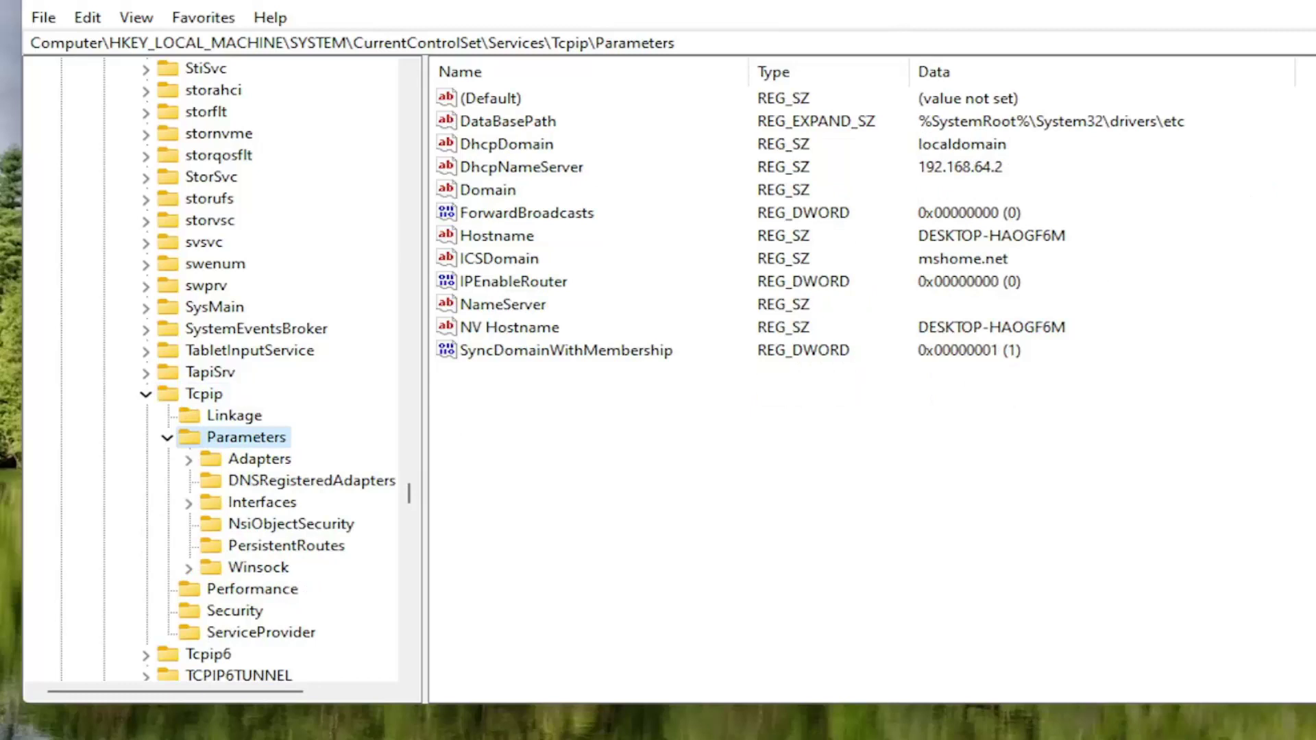
left_click(219, 502)
double_click(232, 503)
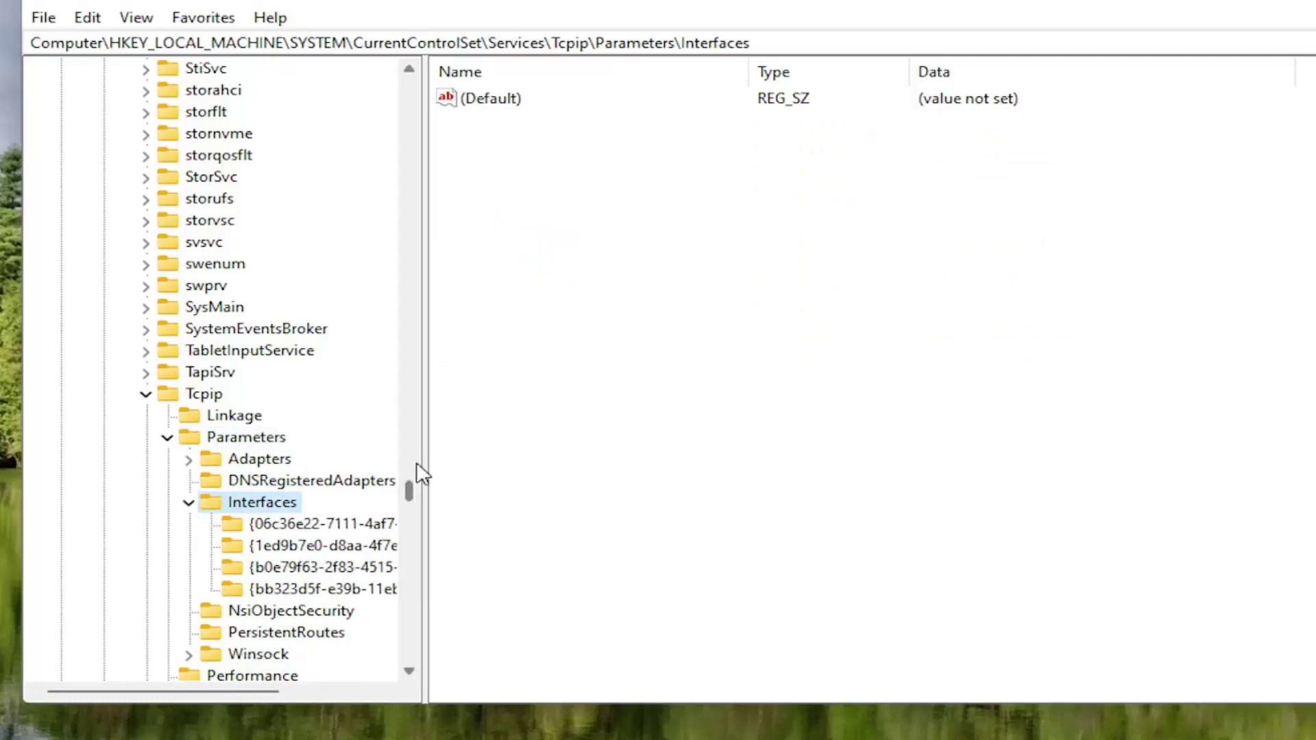
left_click_drag(425, 483, 494, 483)
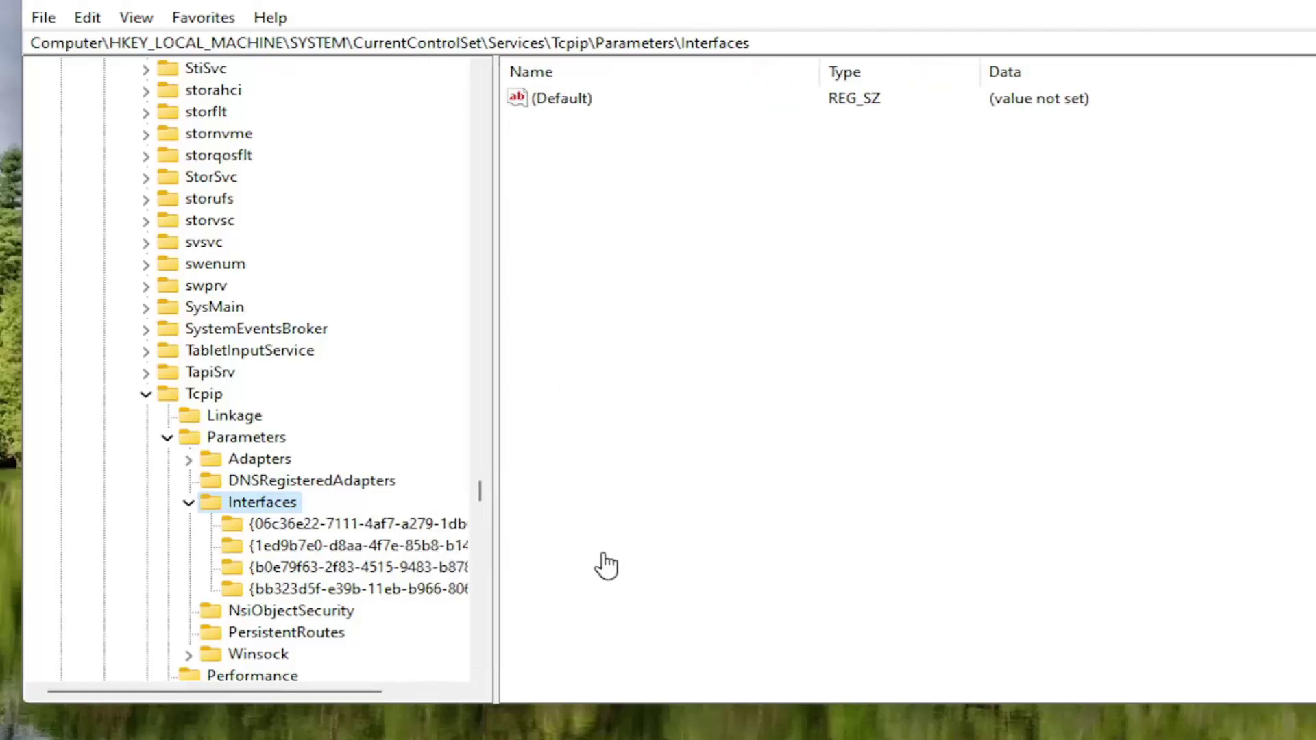
left_click(343, 524)
left_click(330, 546)
left_click(326, 569)
left_click(327, 588)
left_click(322, 569)
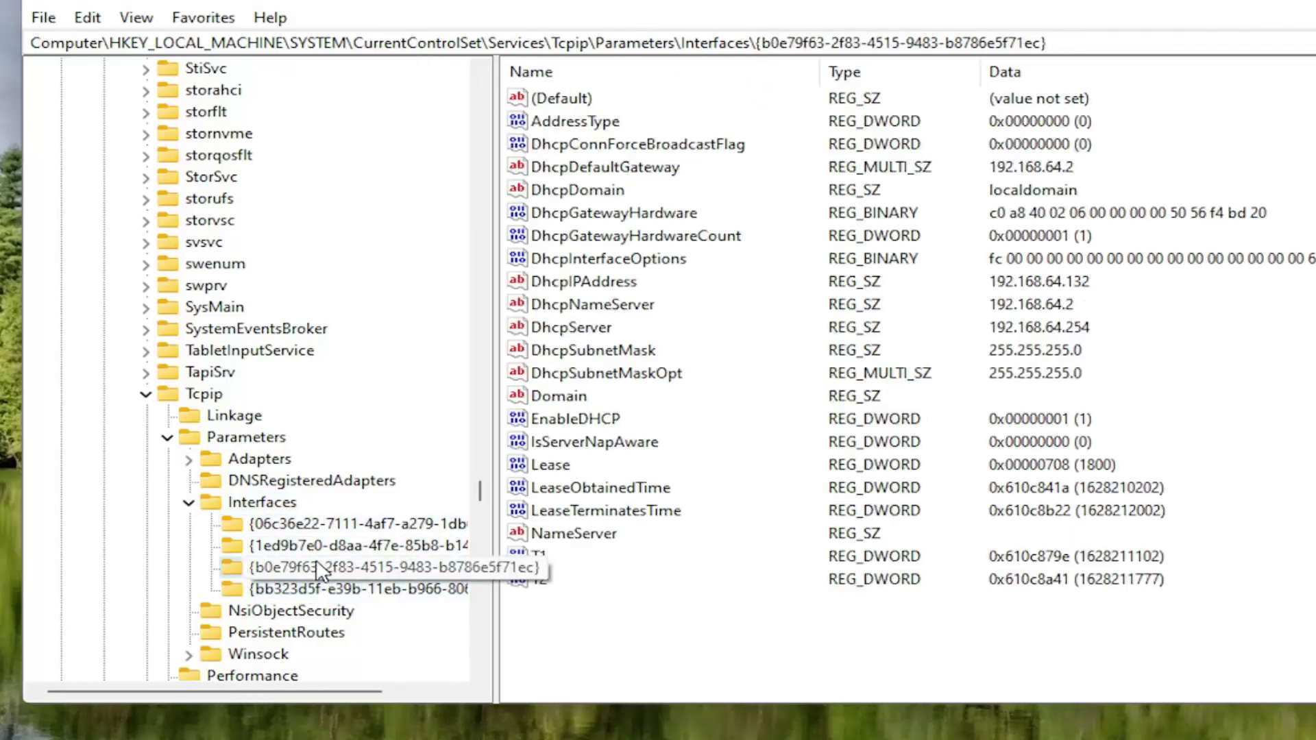
key("Down")
left_click(272, 547)
key("Down")
left_click(283, 519)
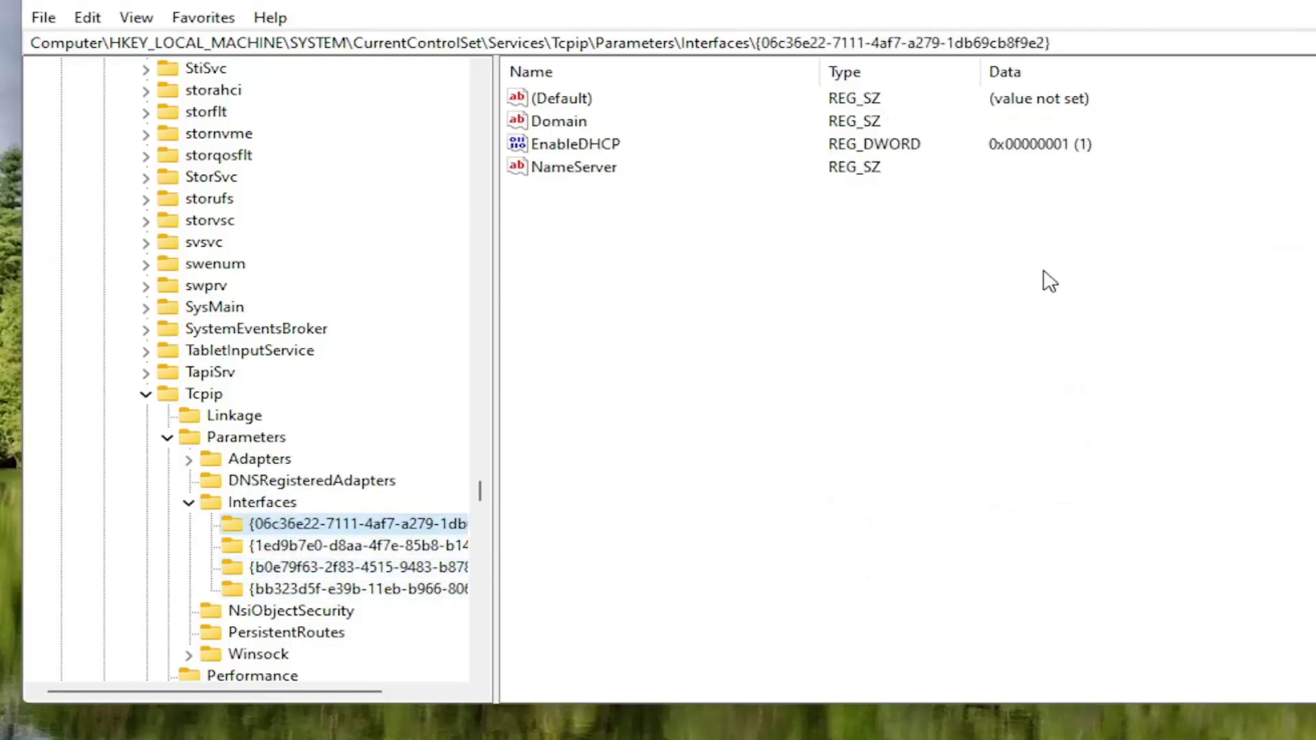
left_click(322, 546)
left_click(322, 568)
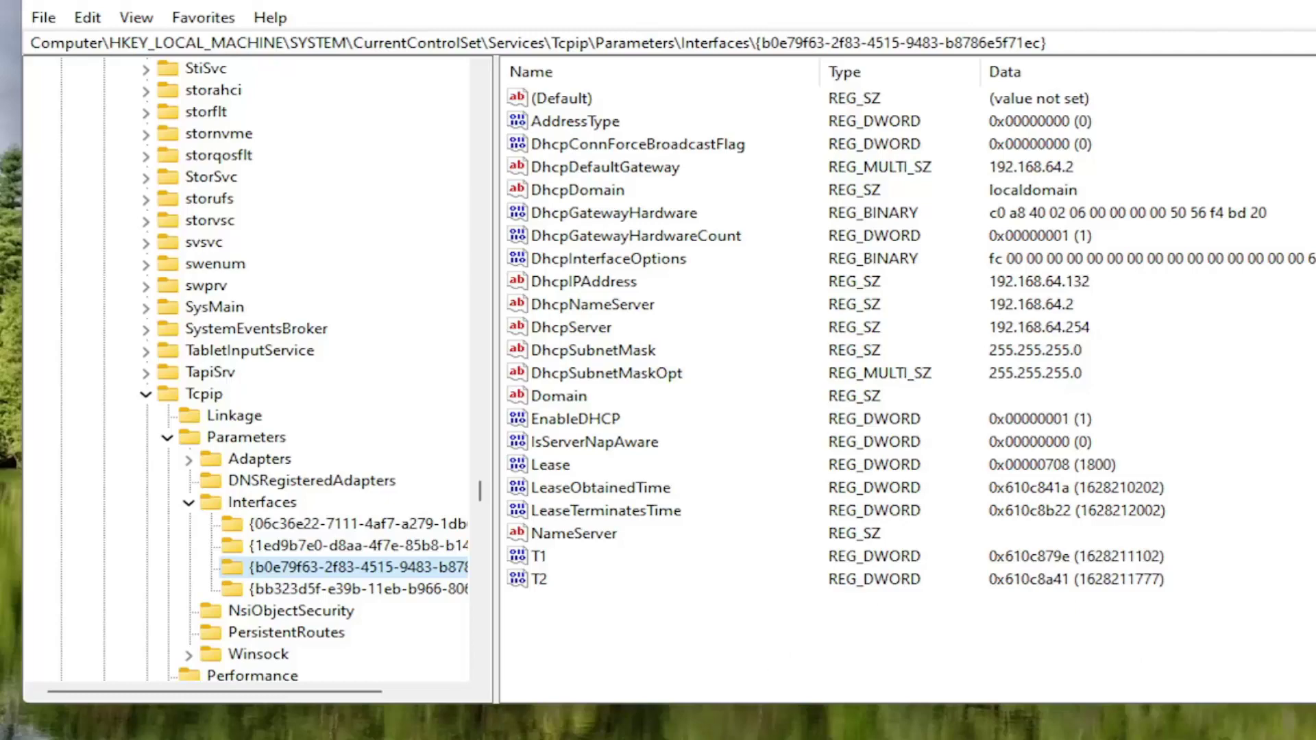
- Create a new DWORD (32-bit) value named TCPackFrequency in the selected interface key
right_click(566, 622)
mouse_move(644, 638)
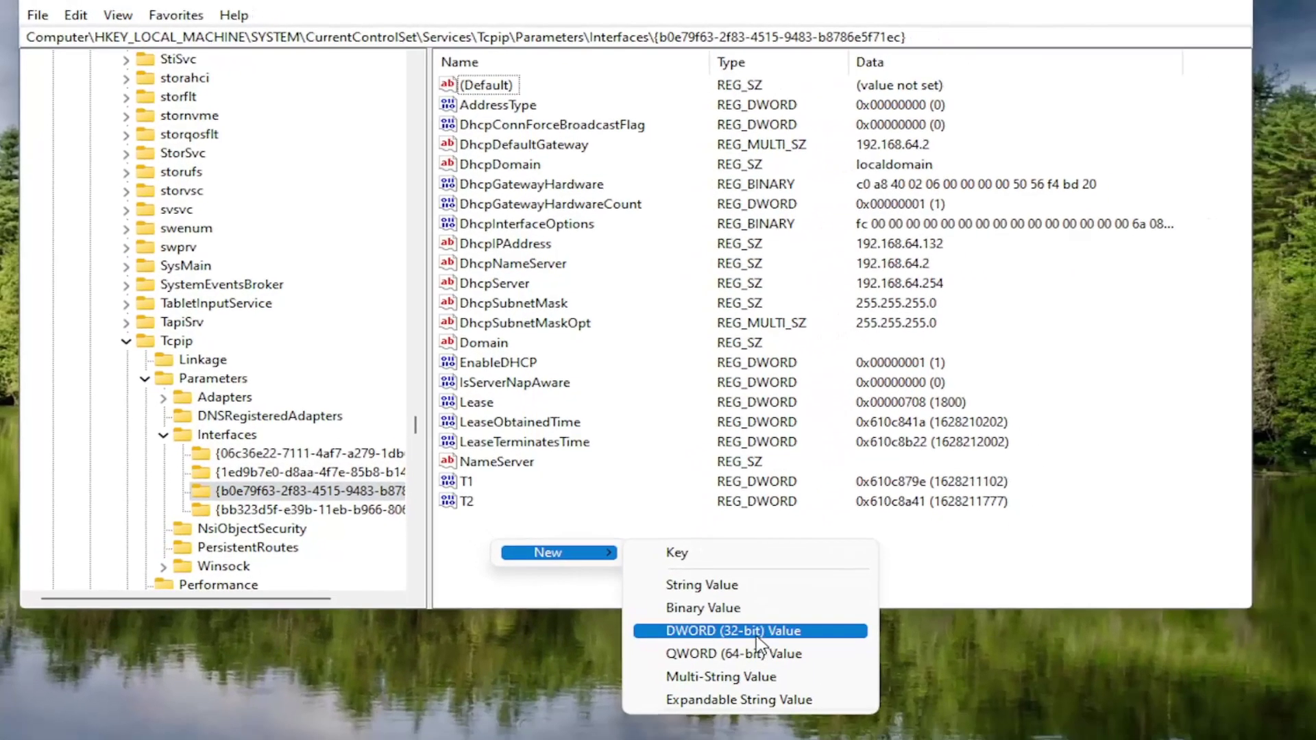
left_click(756, 634)
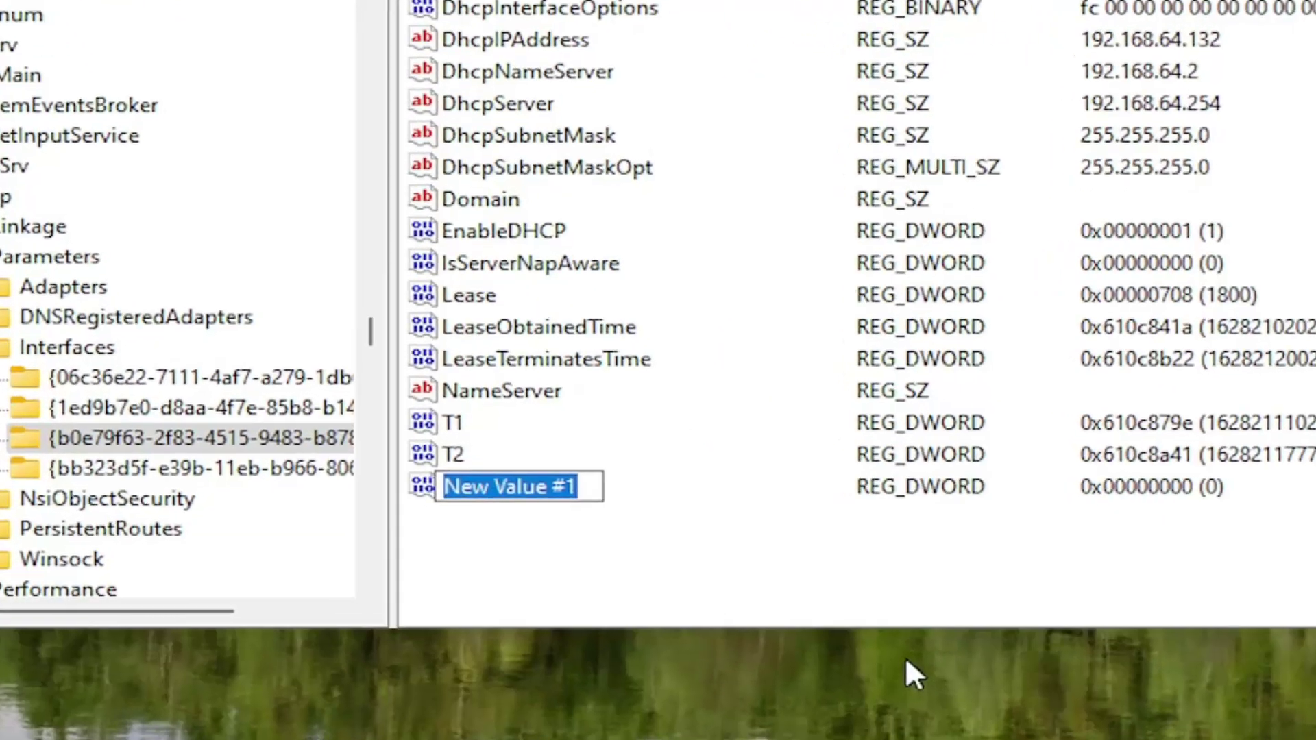
type("TCPack")
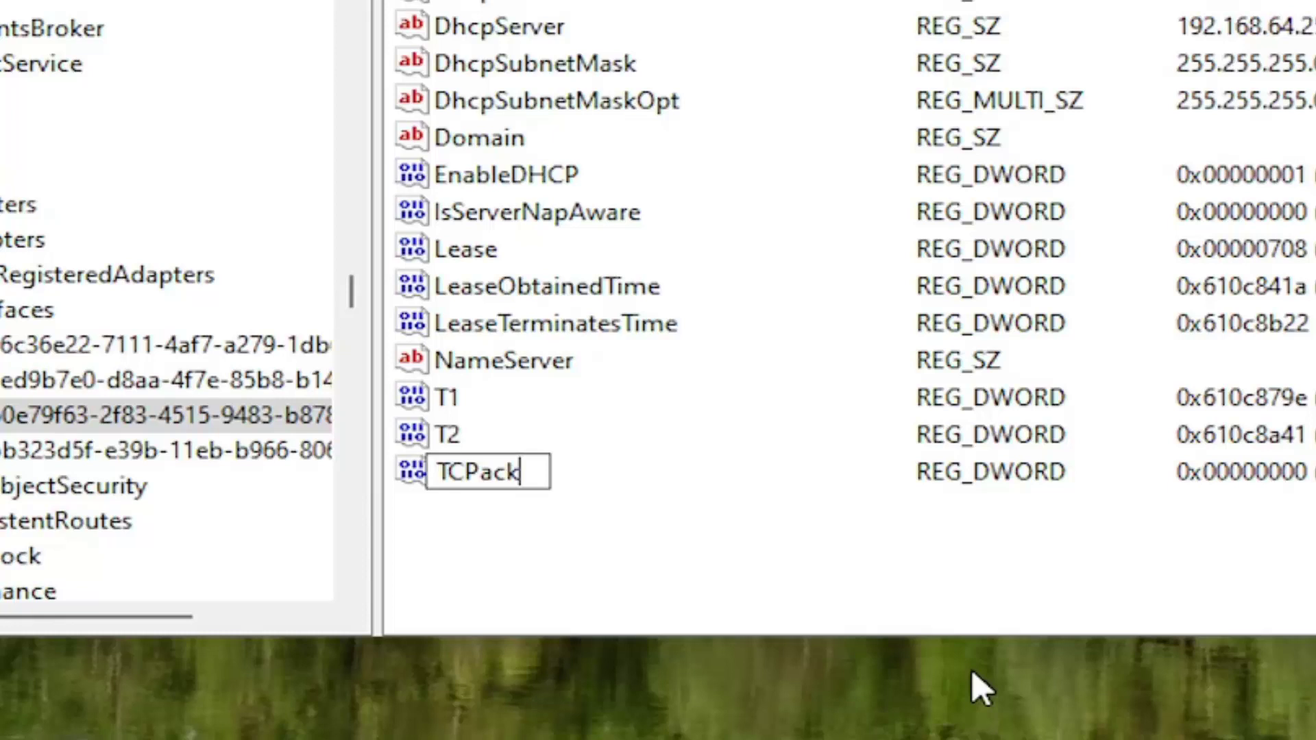
type("Frequency")
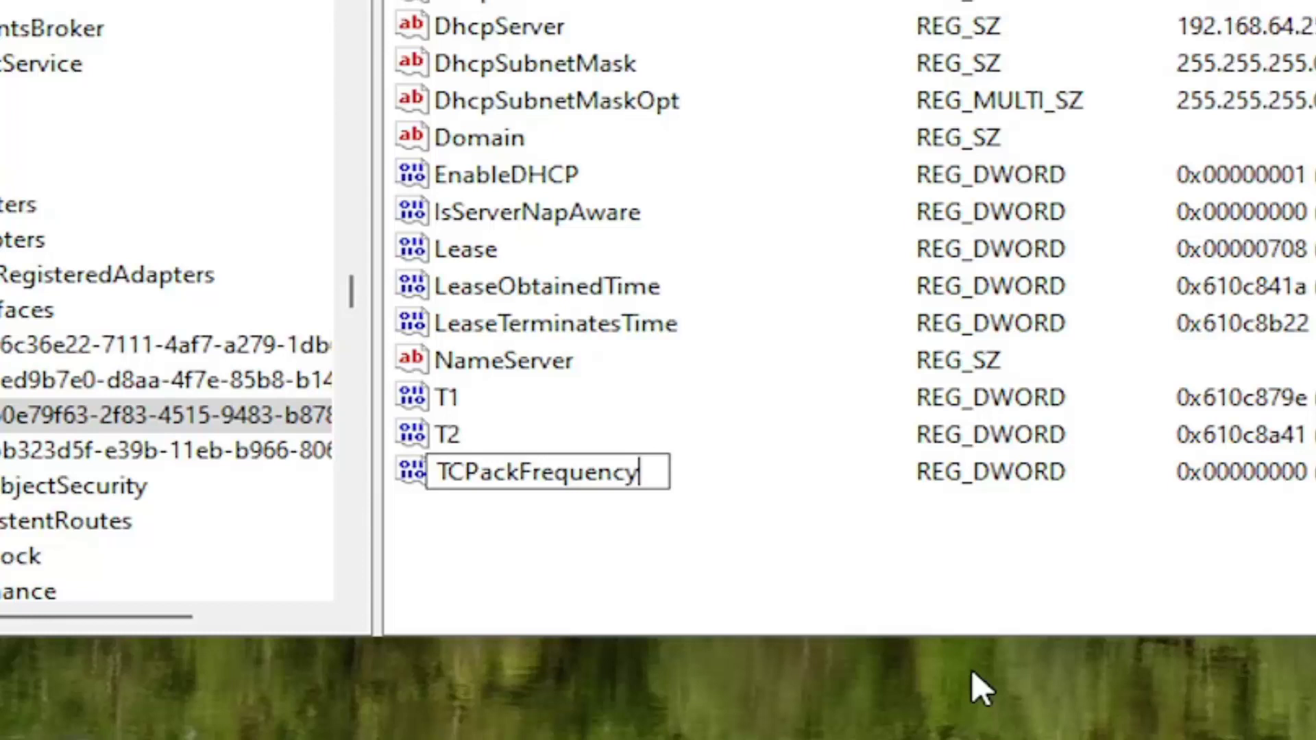
key("Return")
left_click(562, 548)
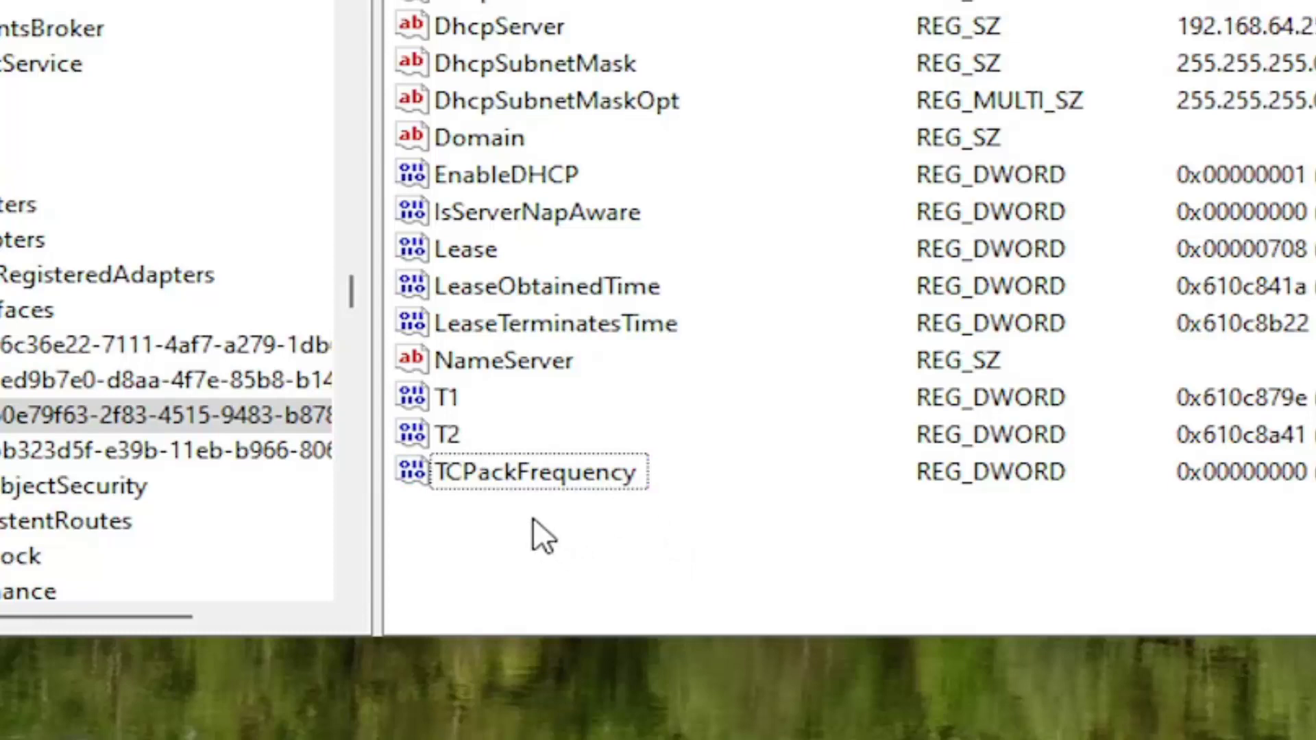
- Add another DWORD (32-bit) value named TCPNoDelay to the same interface key
right_click(544, 536)
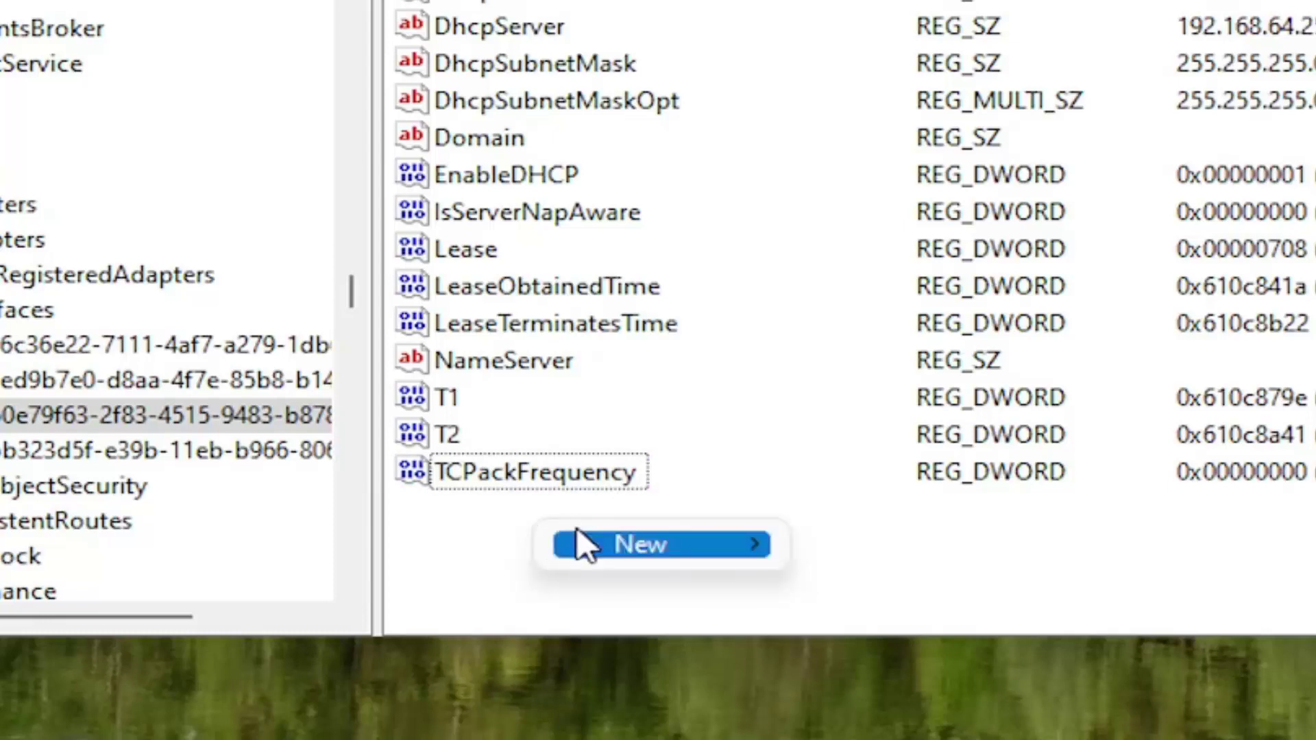
mouse_move(579, 542)
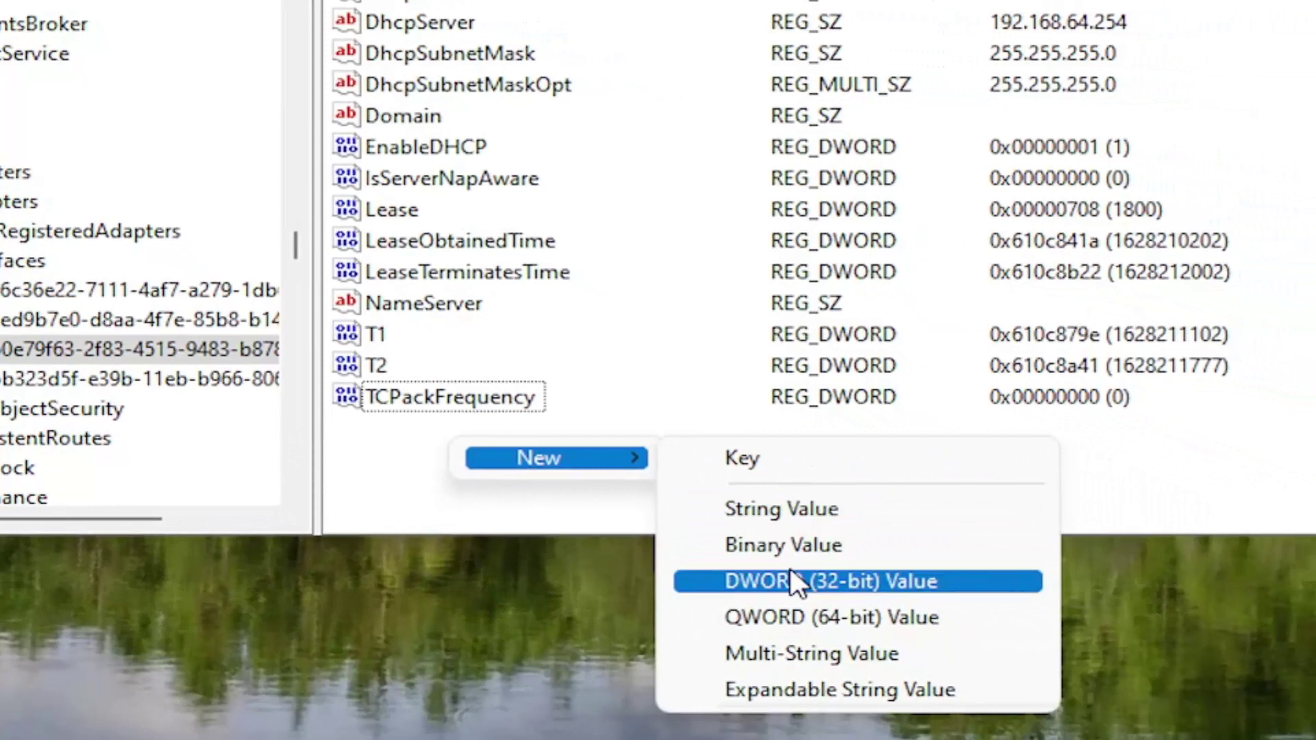
left_click(807, 593)
type("TC")
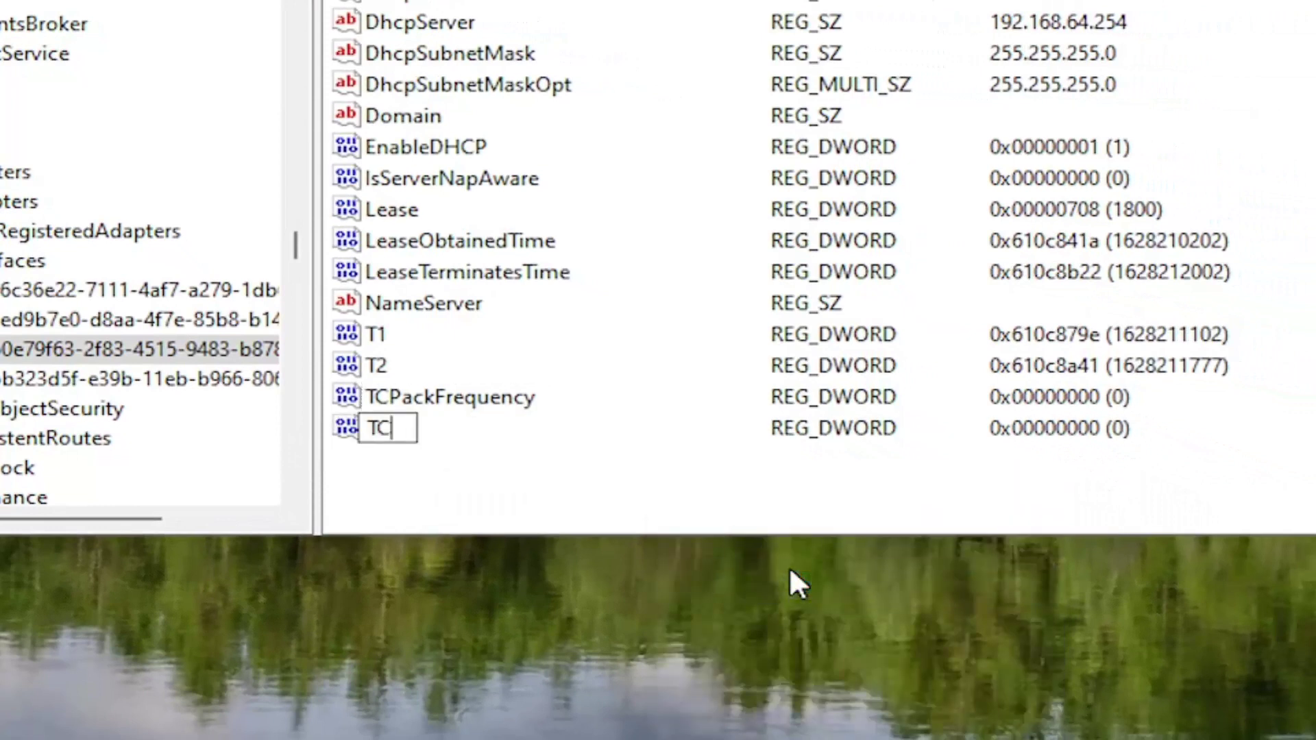
type("PNoDelay")
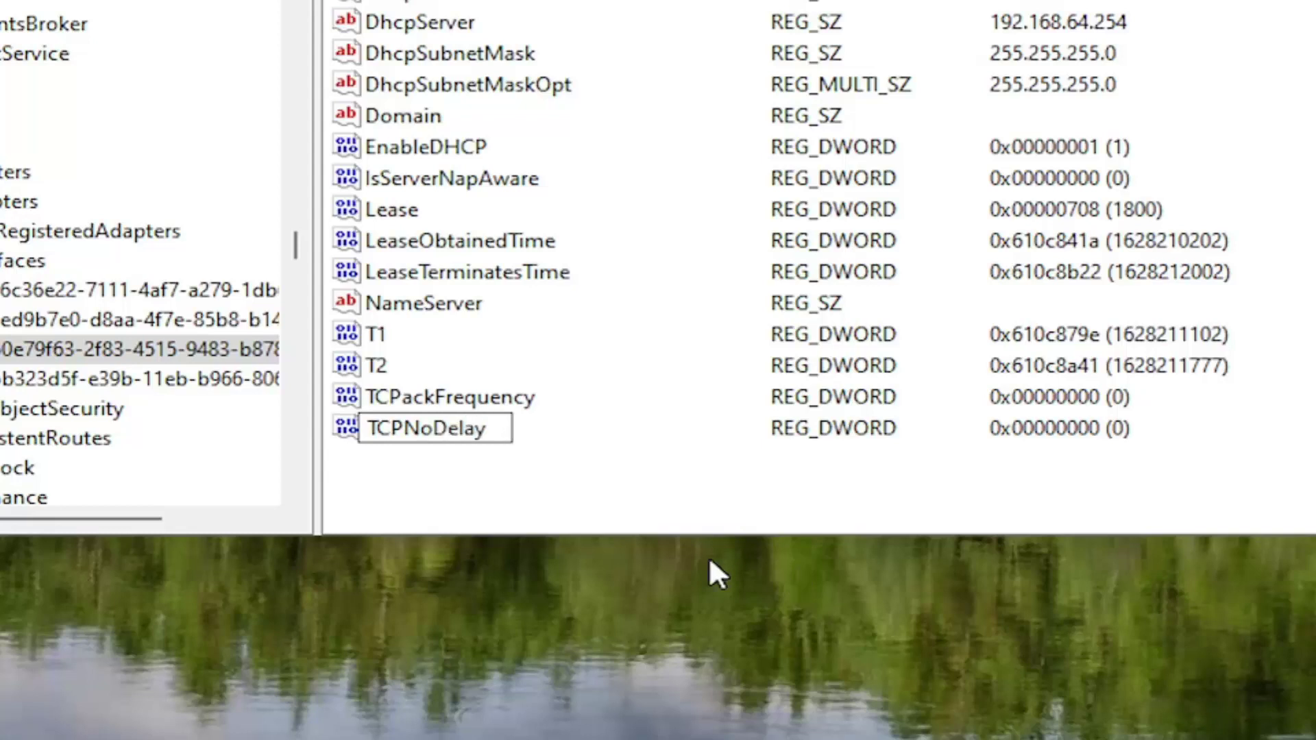
key("Return")
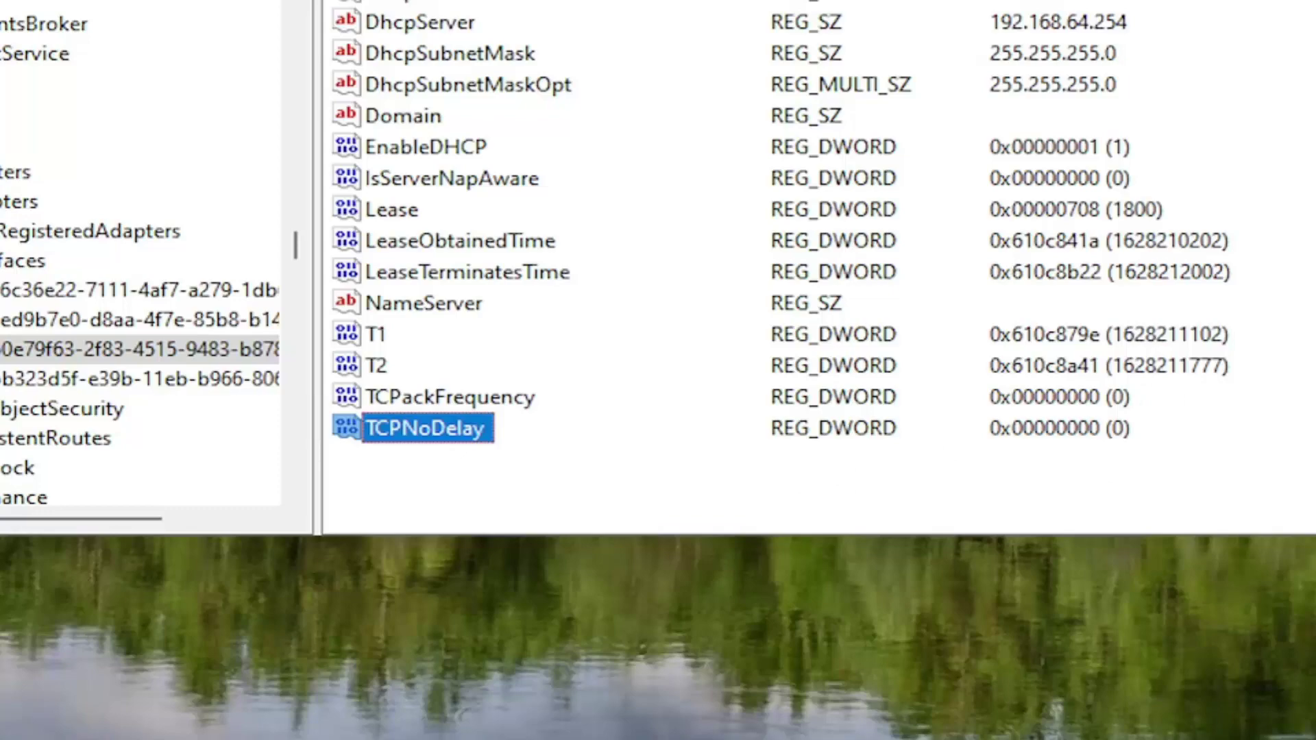
- Set the TCPackFrequency value data to hexadecimal 1 and save it
double_click(471, 397)
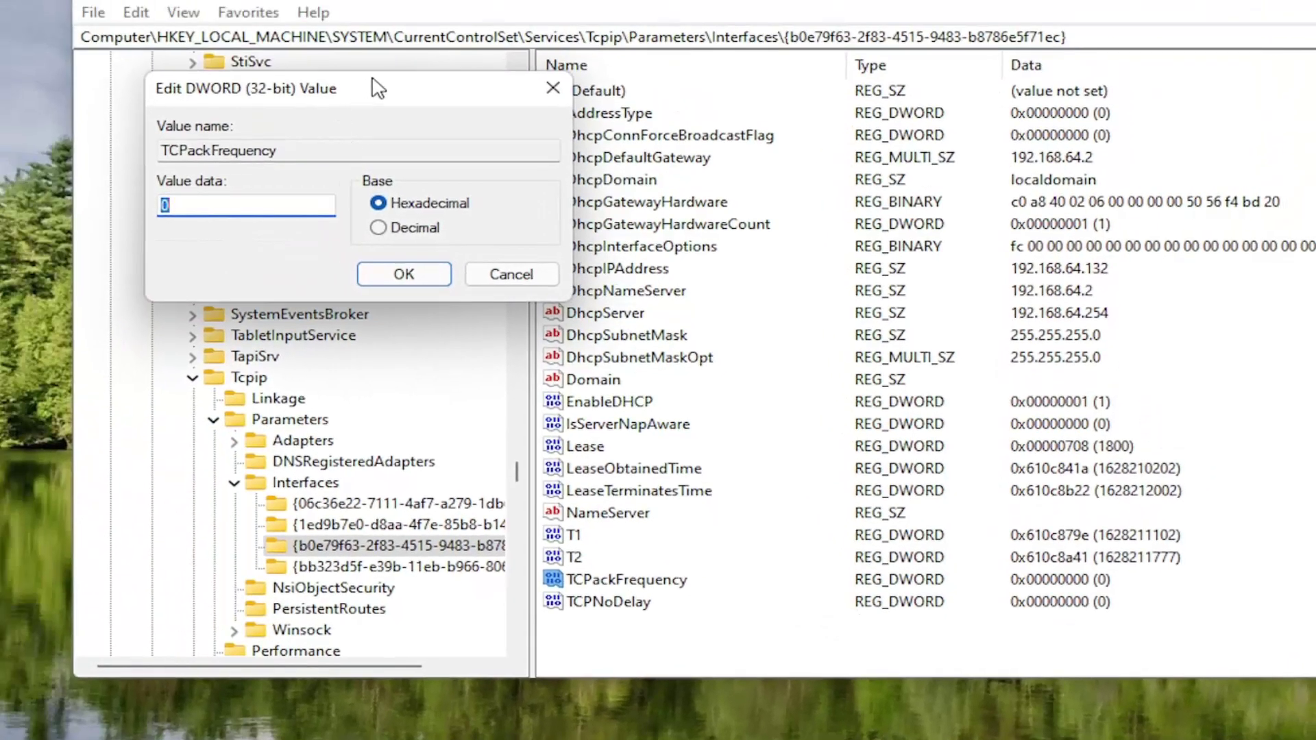
left_click_drag(318, 37, 778, 195)
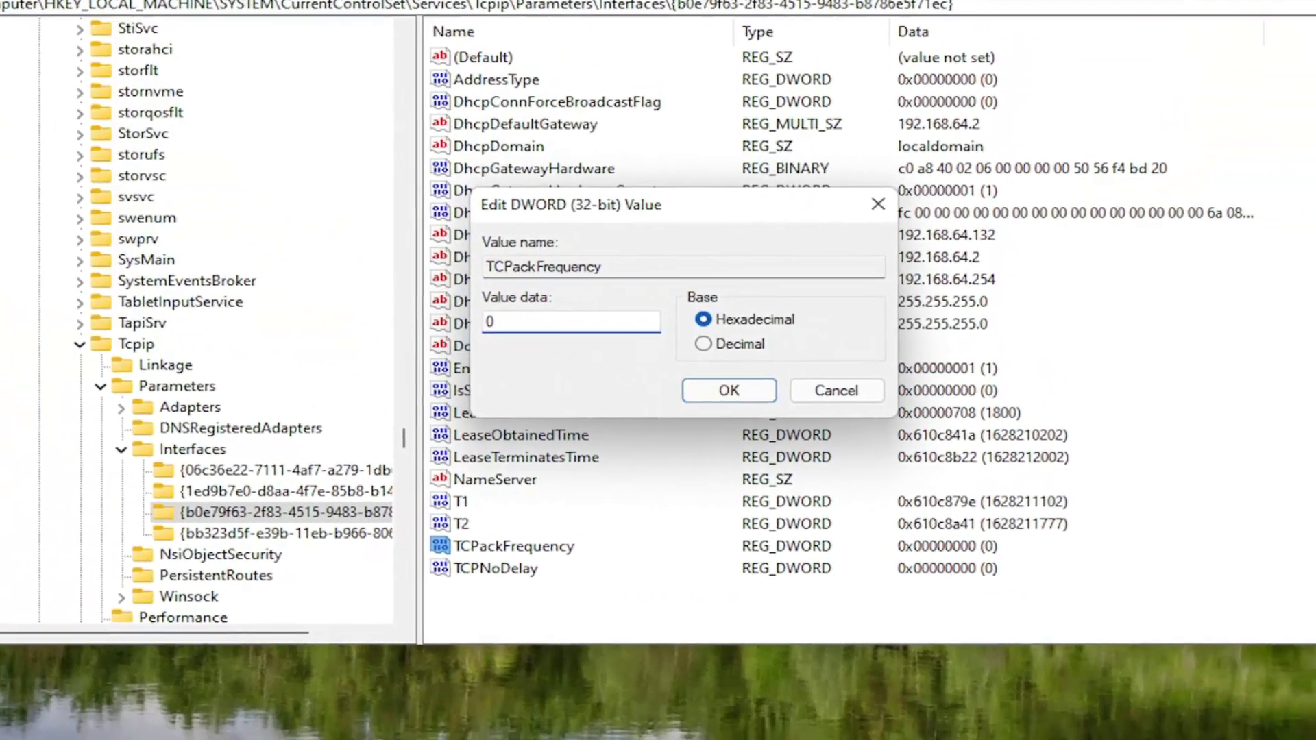
type("1")
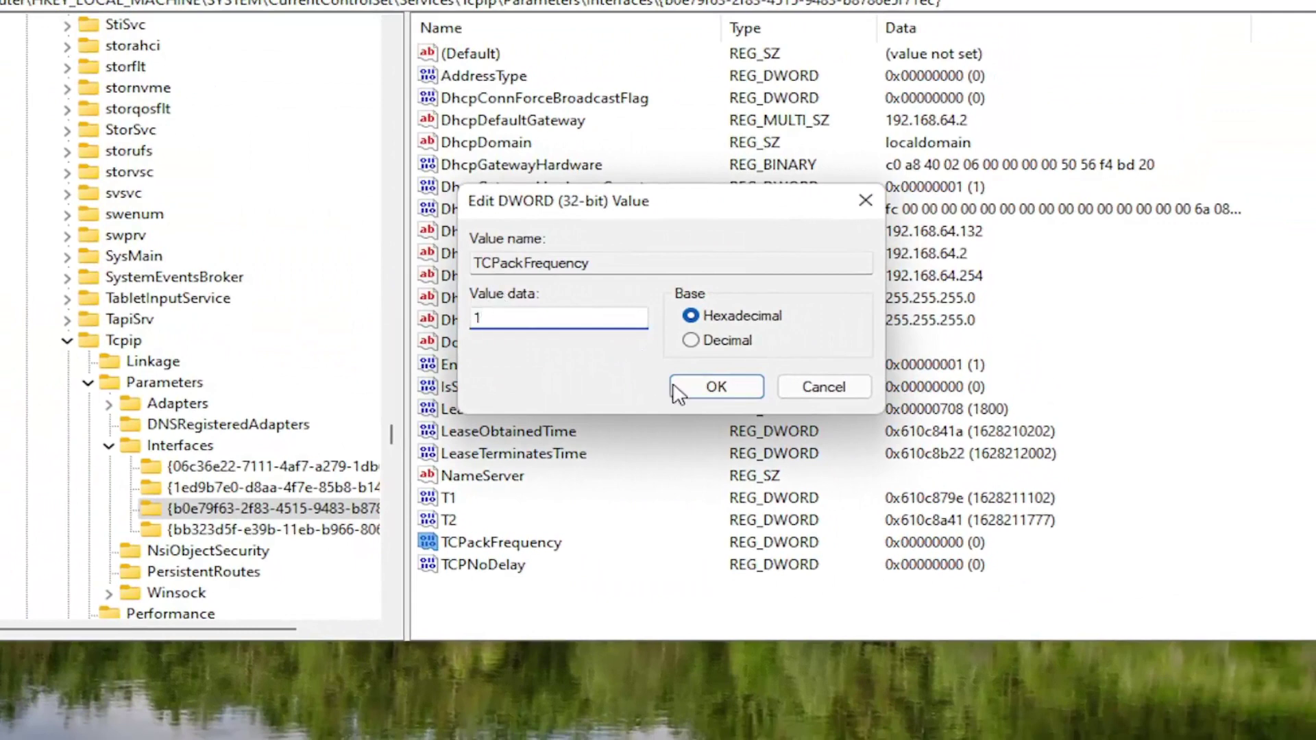
left_click(710, 389)
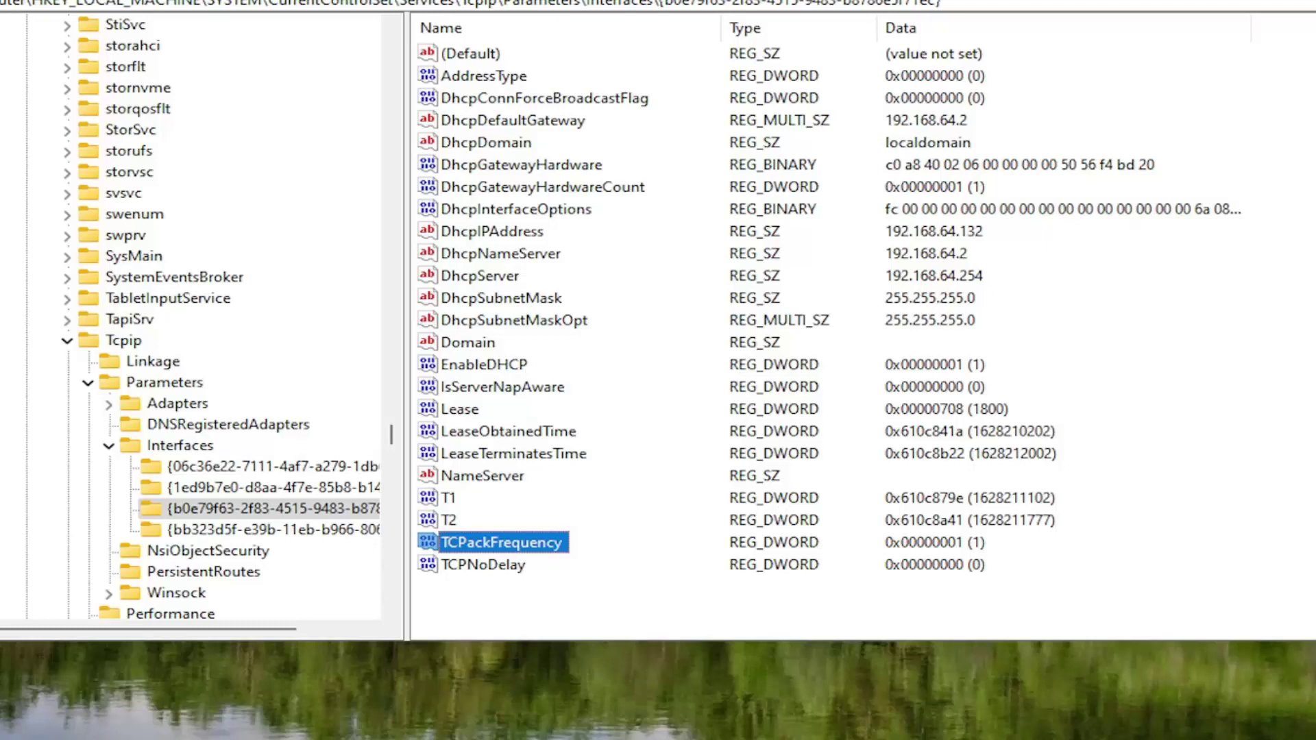
- Set the TCPNoDelay value data to hexadecimal 1 and save it
double_click(483, 570)
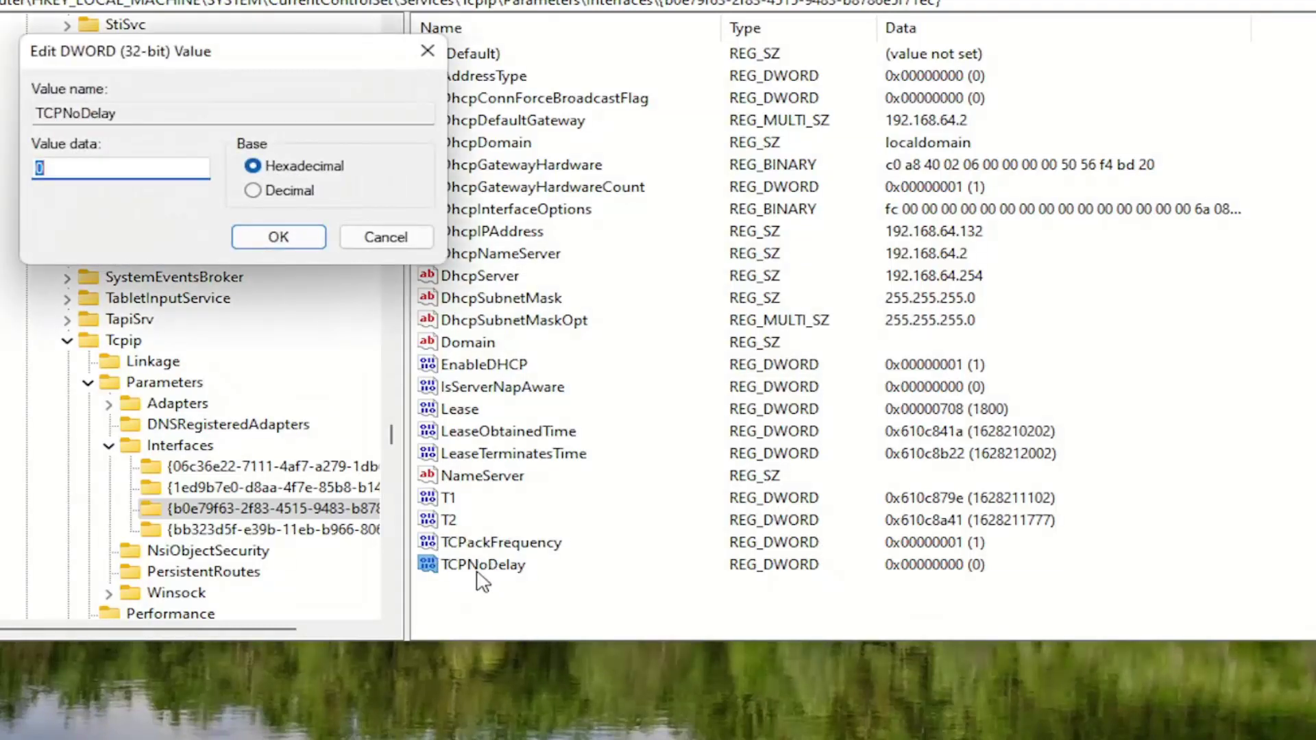
left_click_drag(263, 66, 616, 216)
type("1")
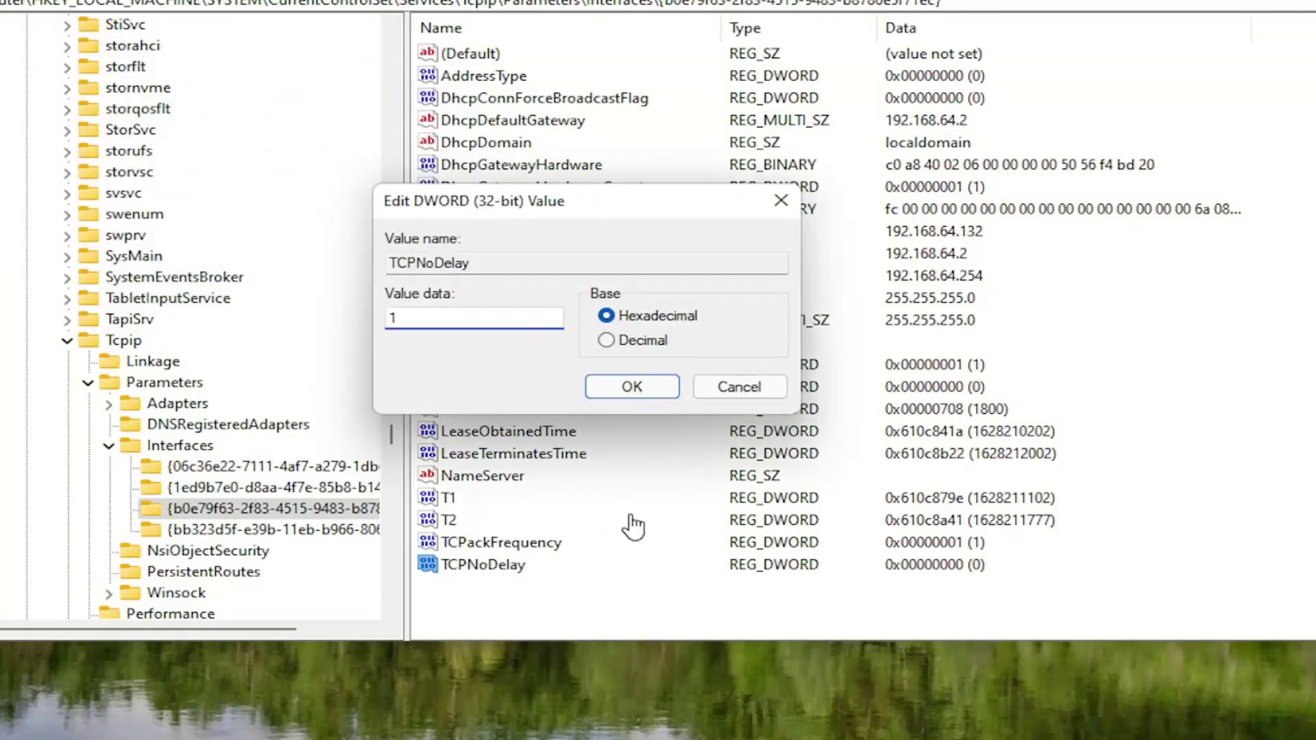
left_click(655, 390)
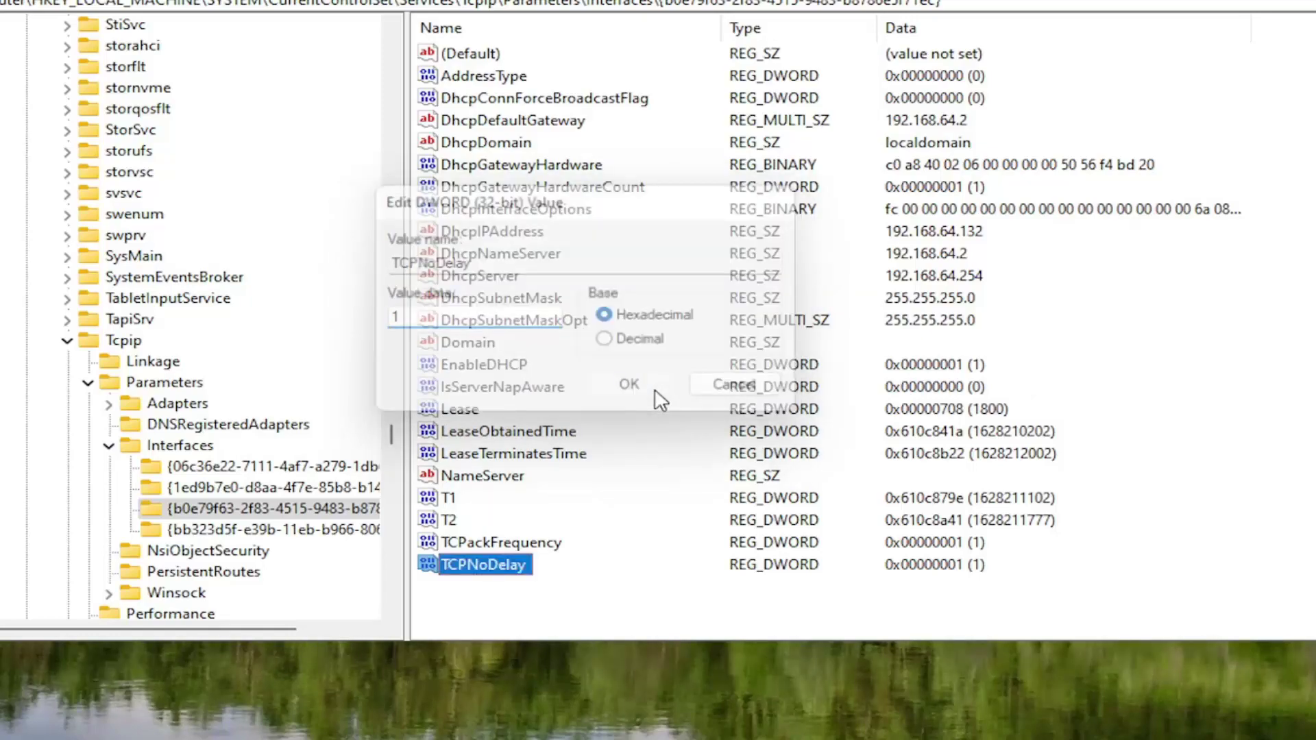
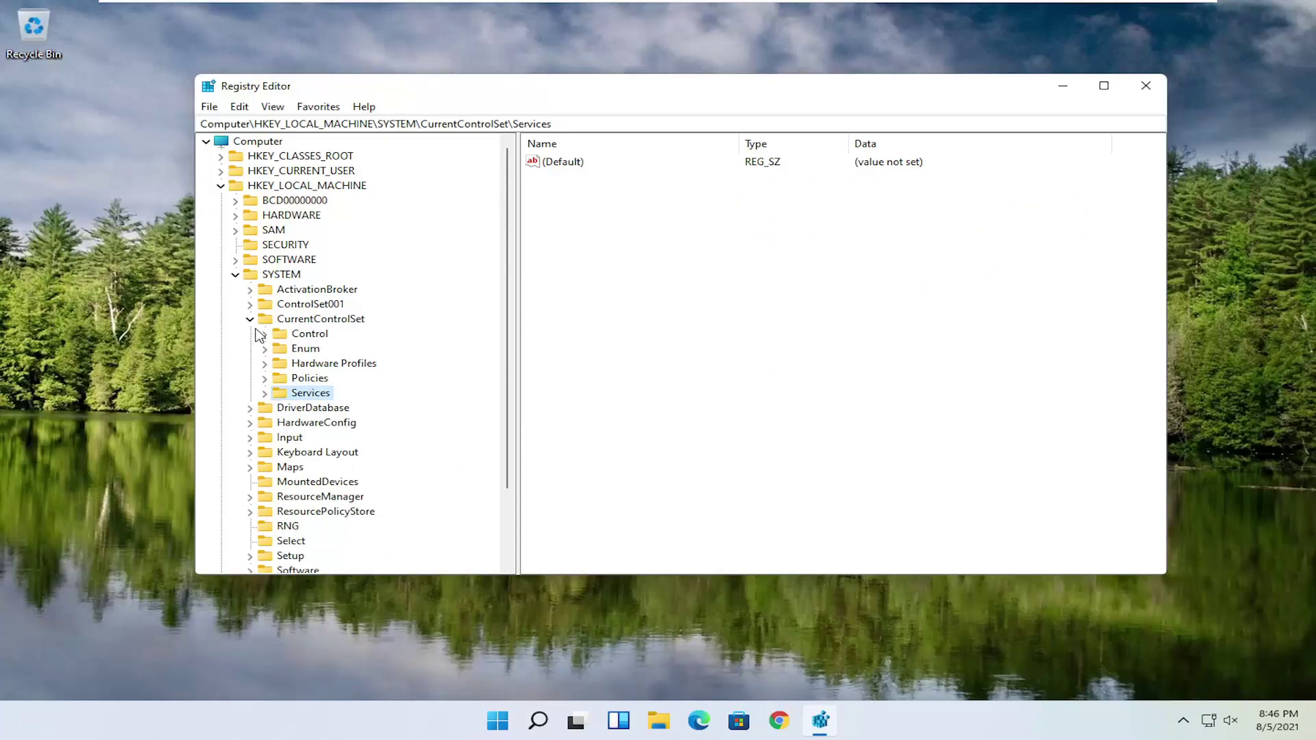
- Collapse the CurrentControlSet and SYSTEM branches and expand HKEY_LOCAL_MACHINE\SOFTWARE\Microsoft
left_click(249, 319)
left_click(235, 274)
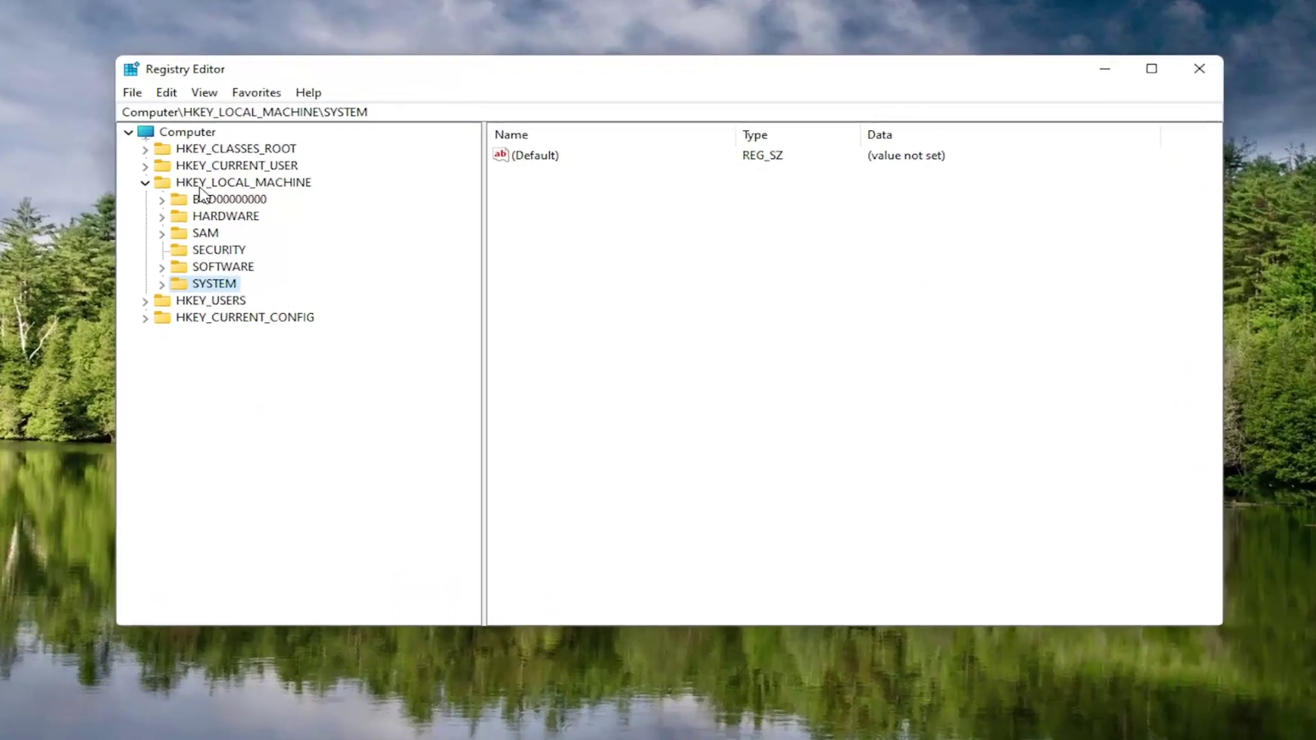
left_click(258, 185)
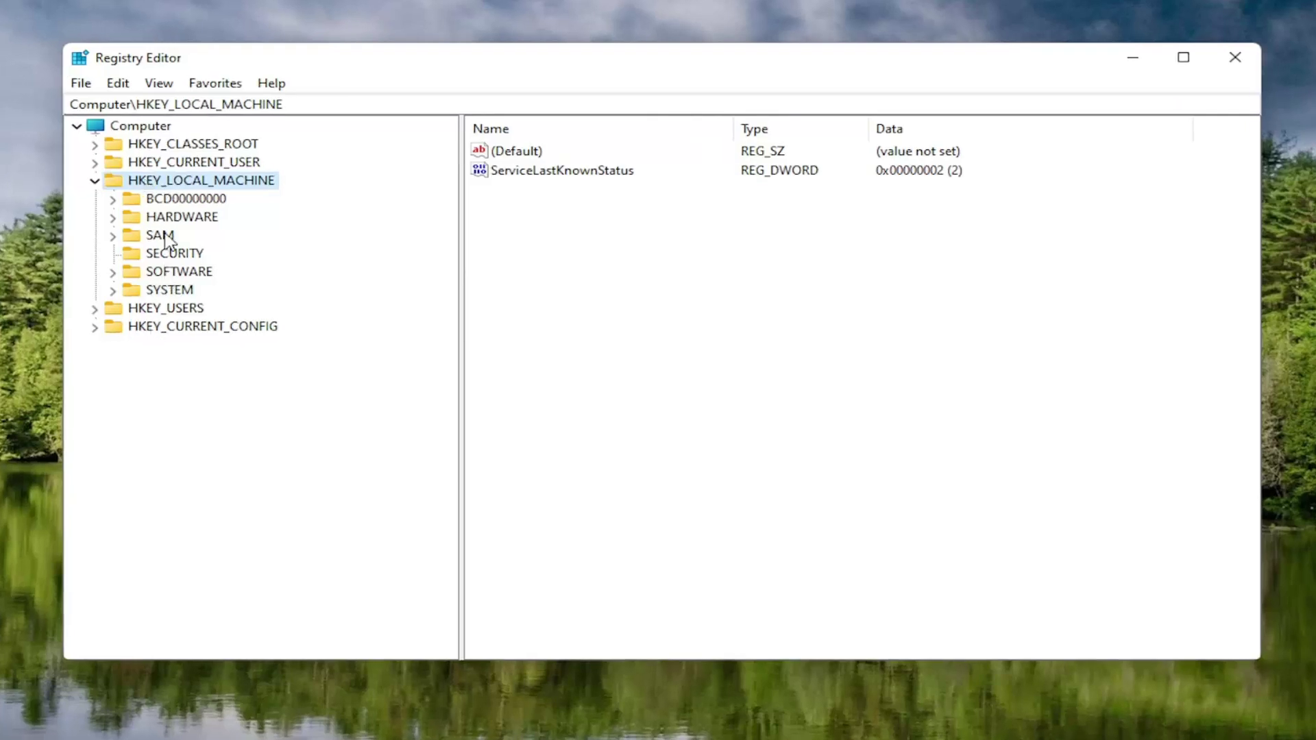
double_click(172, 273)
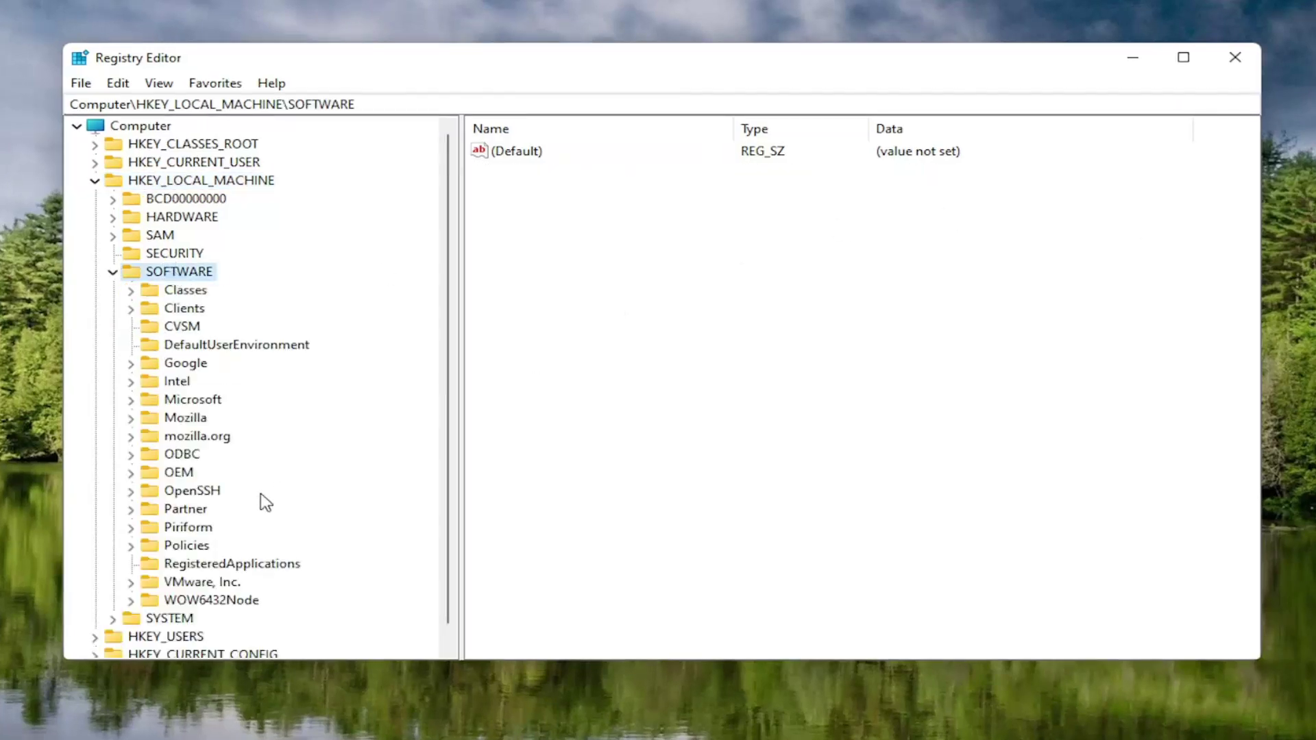
double_click(181, 401)
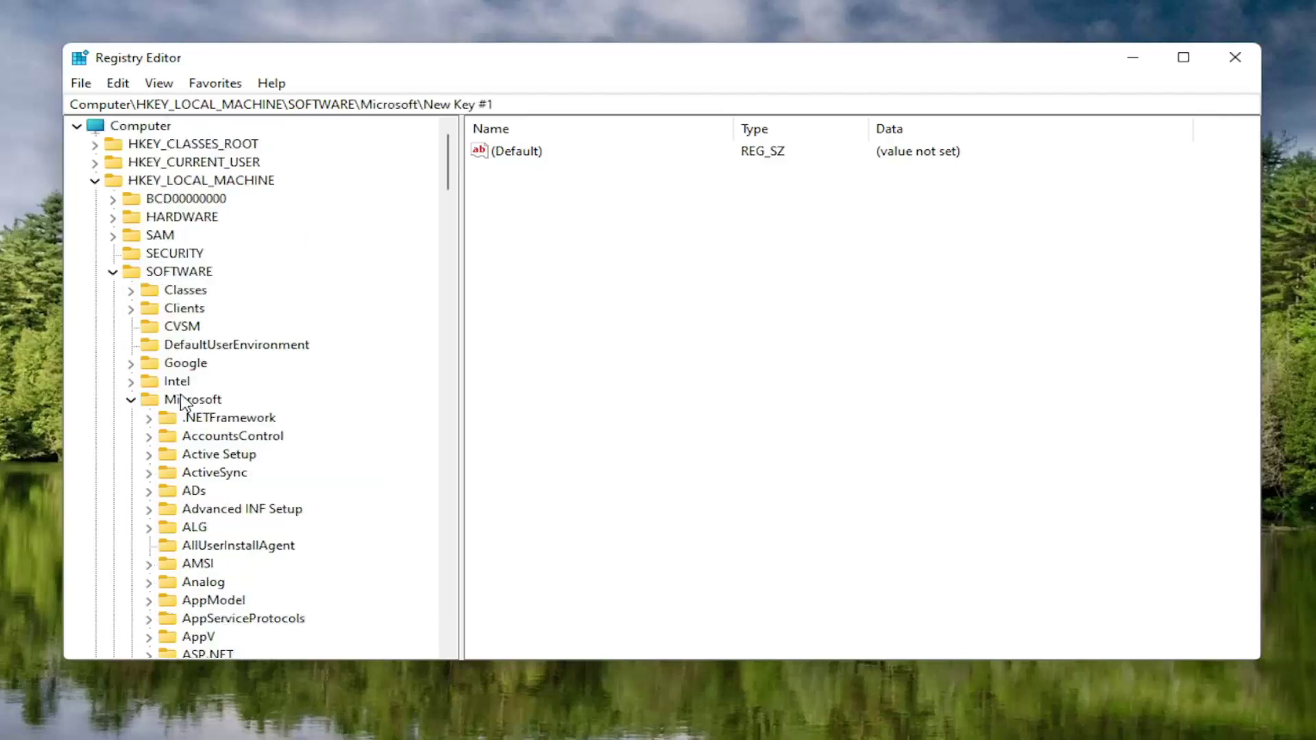
- Create another new subkey under HKEY_LOCAL_MACHINE\SOFTWARE\Microsoft
right_click(177, 400)
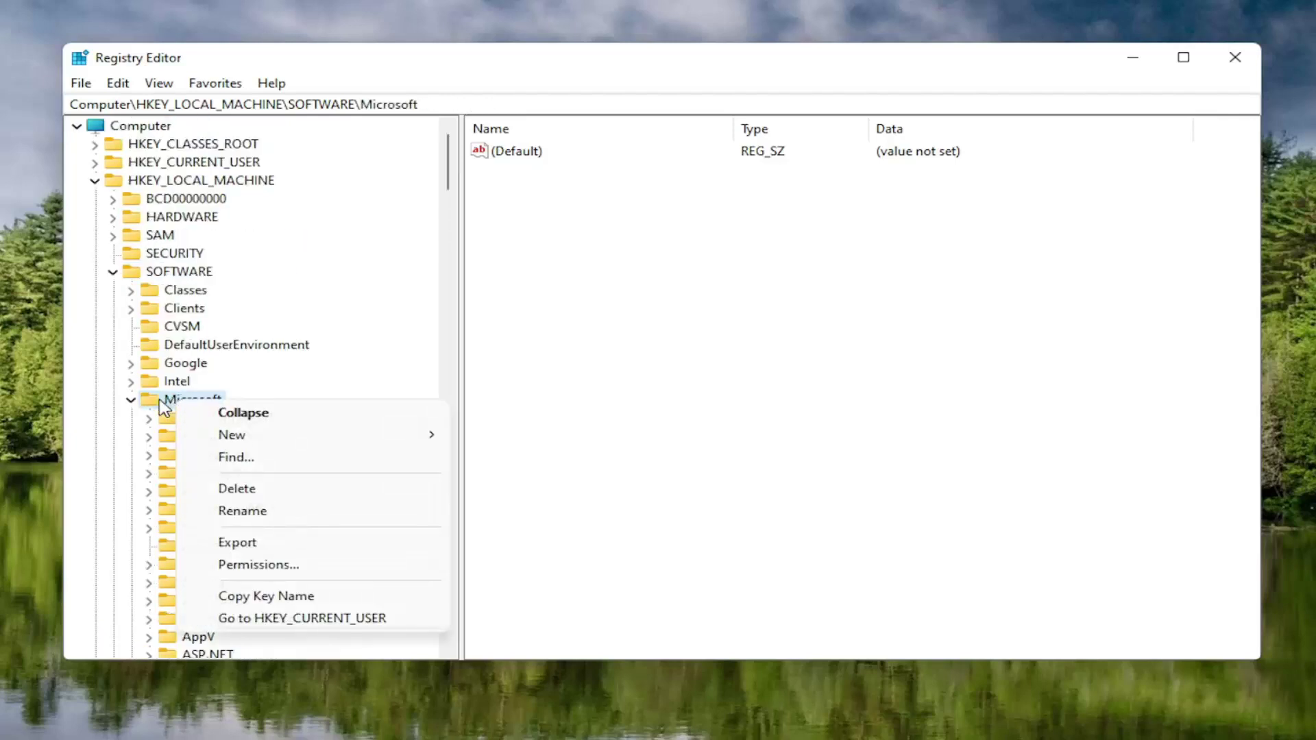
left_click(164, 407)
right_click(173, 399)
mouse_move(247, 439)
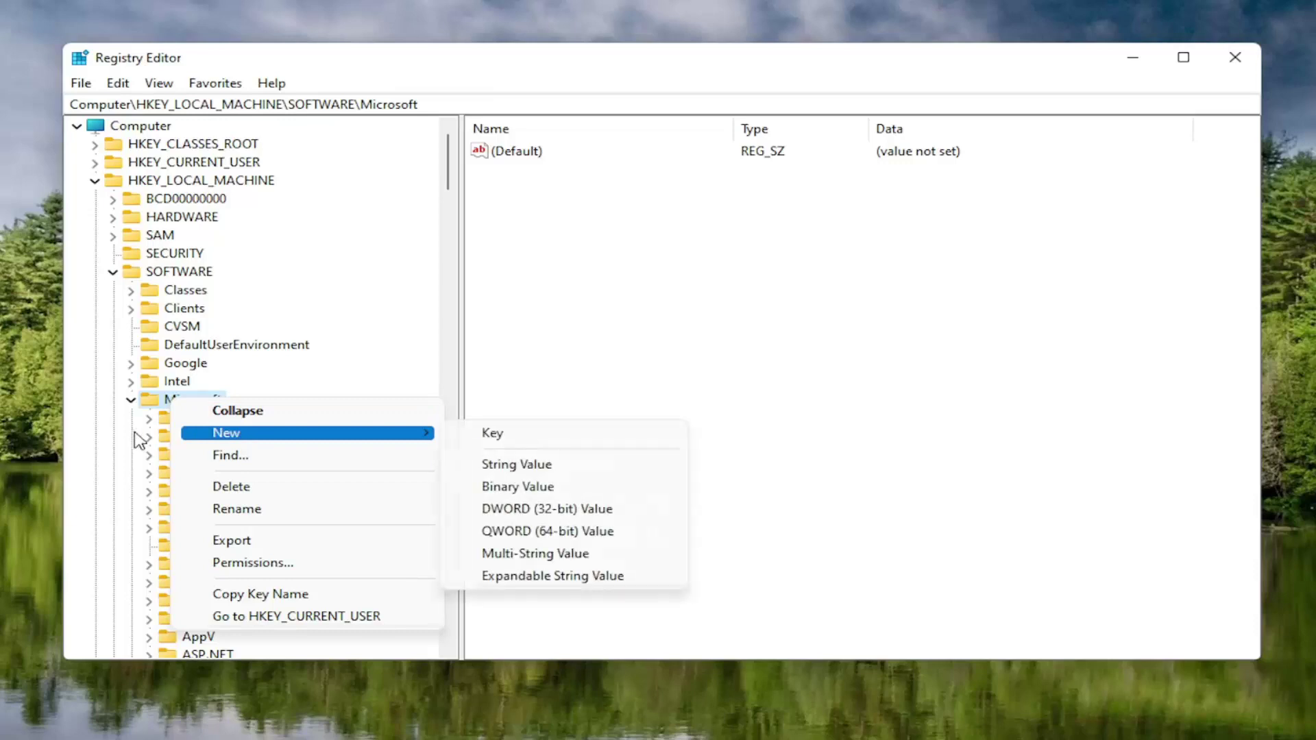
left_click(504, 438)
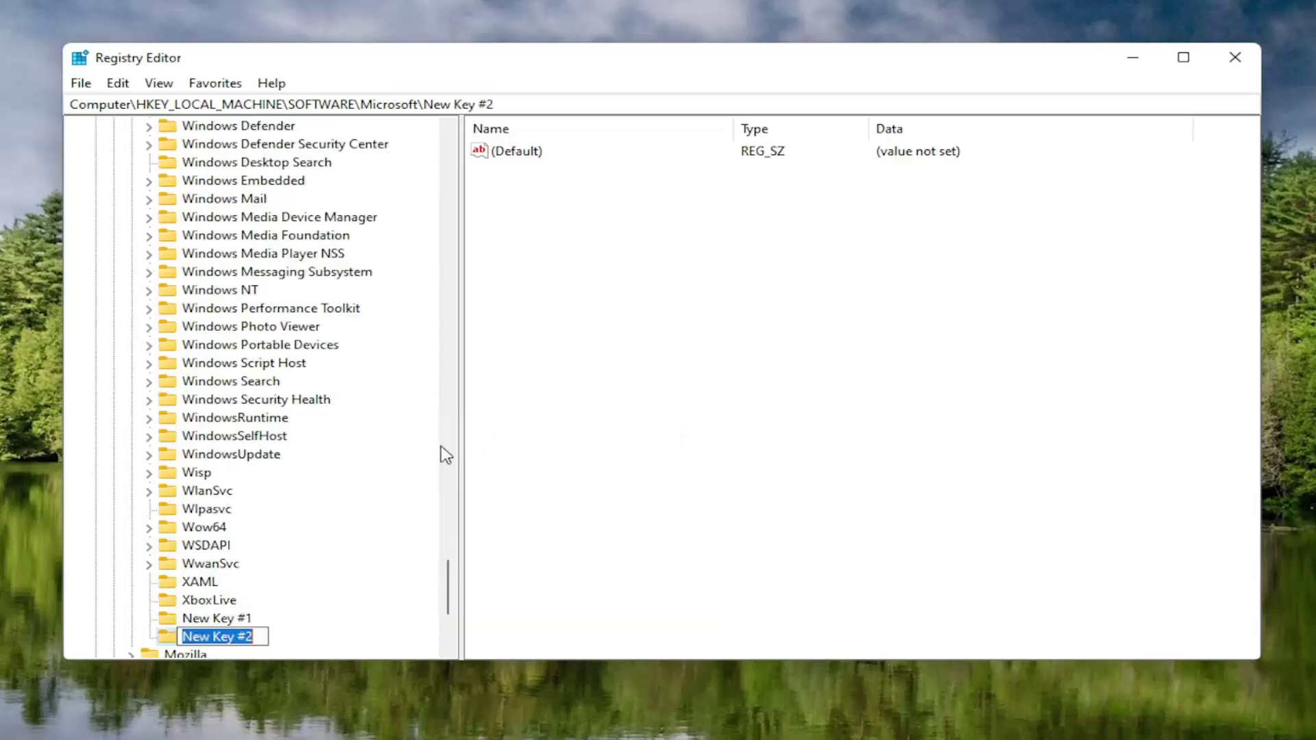
- Delete the surplus New Key #1 from the Microsoft branch
scroll(350, 481, "down", 1)
left_click(216, 565)
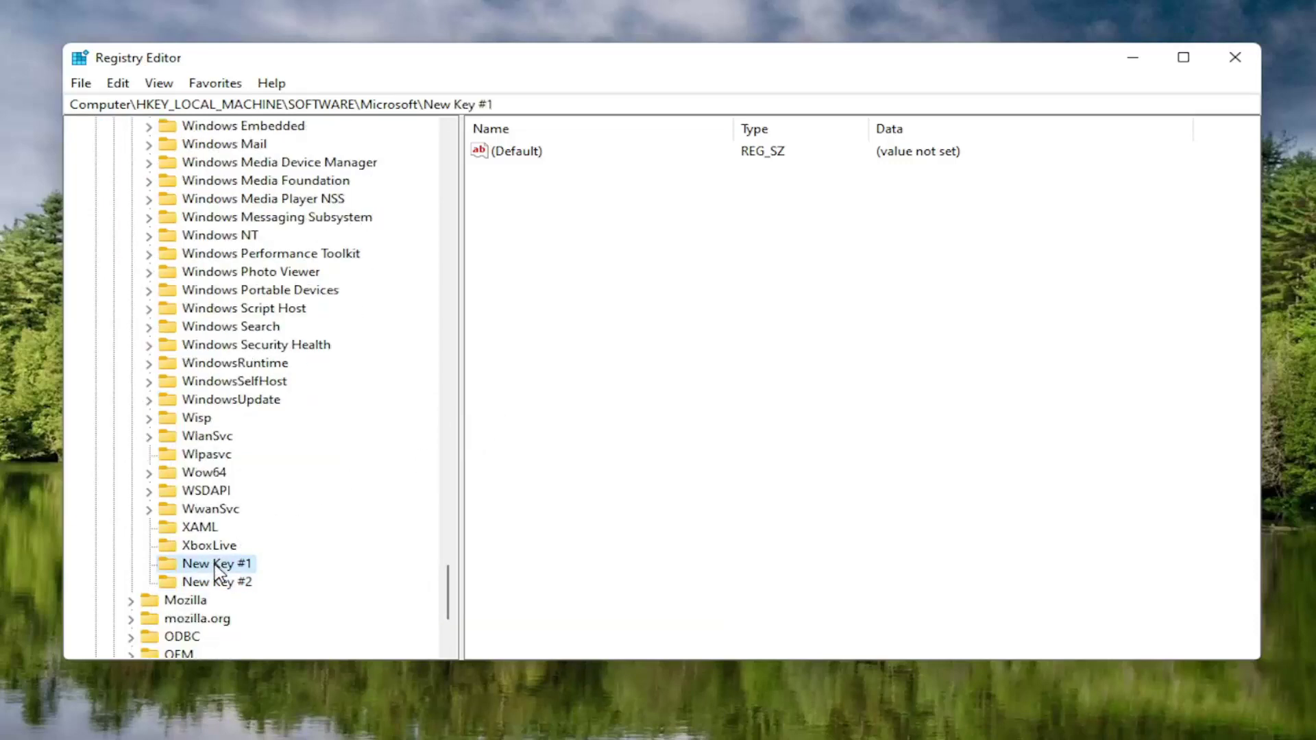
key("Delete")
key("Return")
scroll(214, 476, "up", 4)
scroll(213, 494, "down", 5)
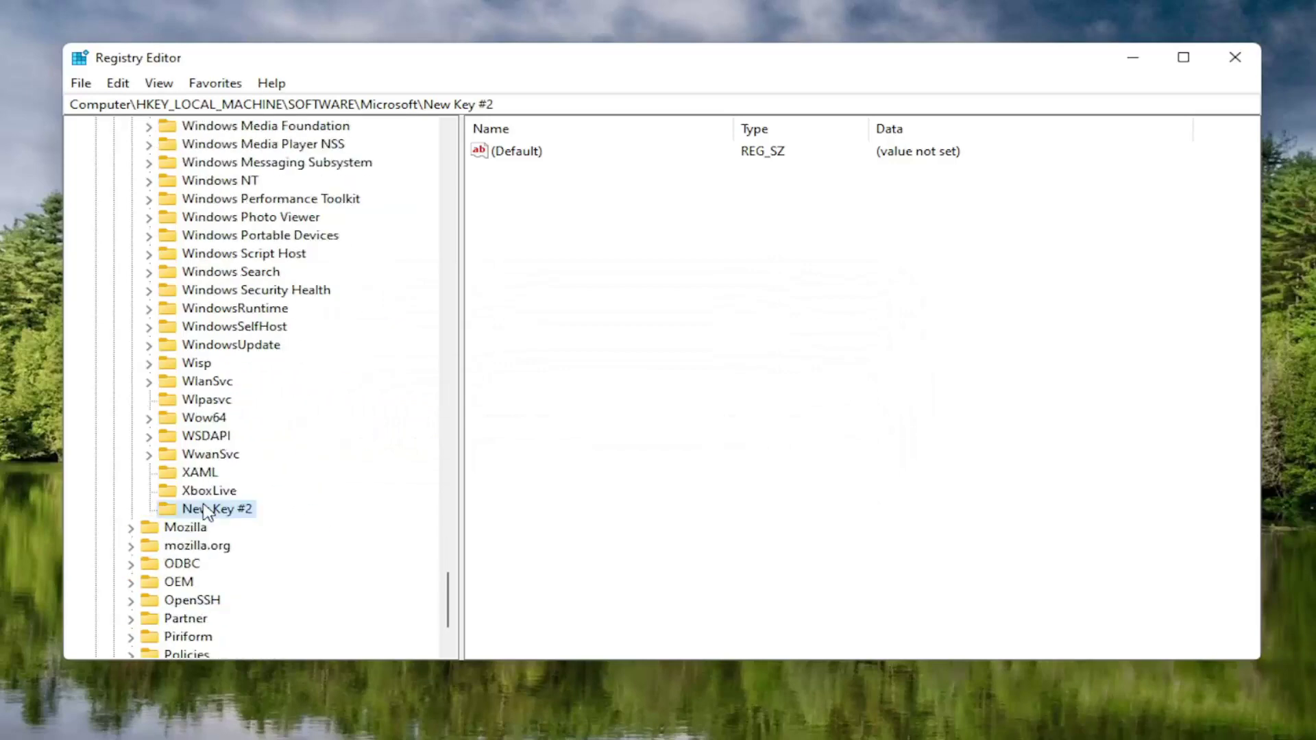
- Rename New Key #2 under the Microsoft branch to New Key #1
right_click(206, 513)
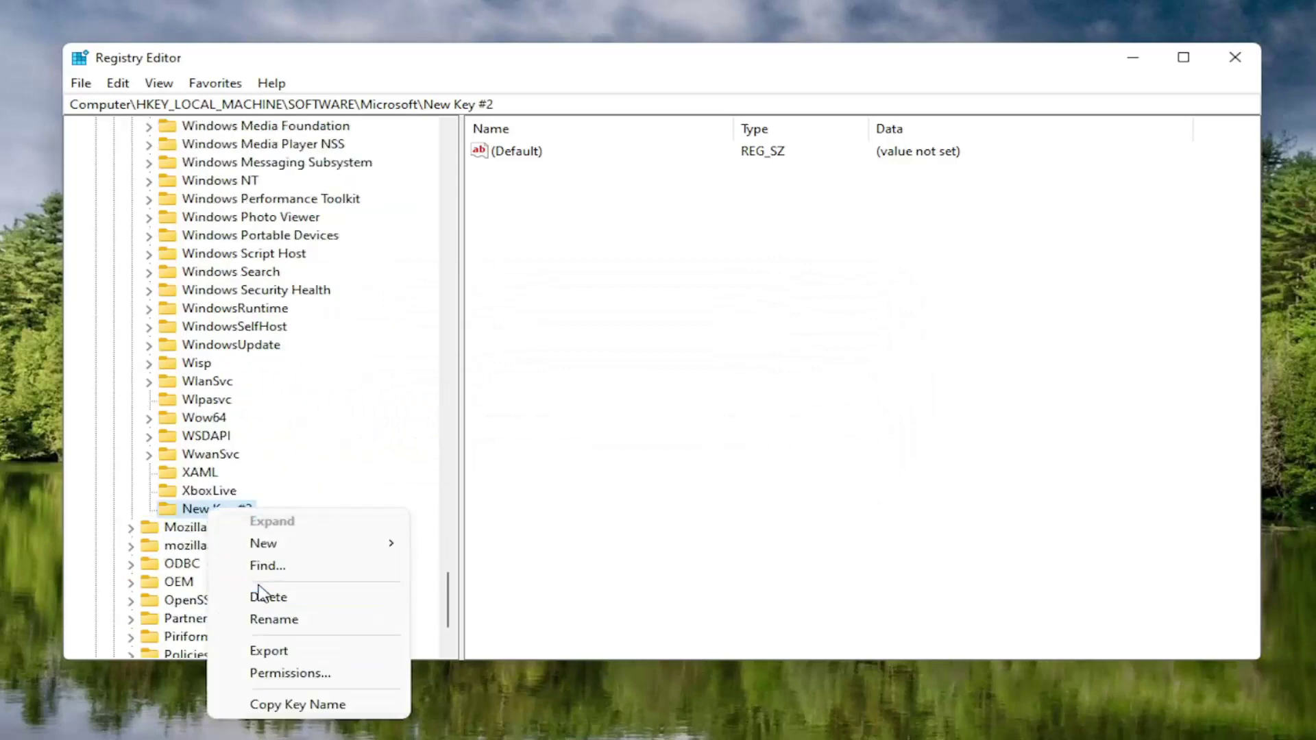
left_click(274, 619)
key("End")
type("1")
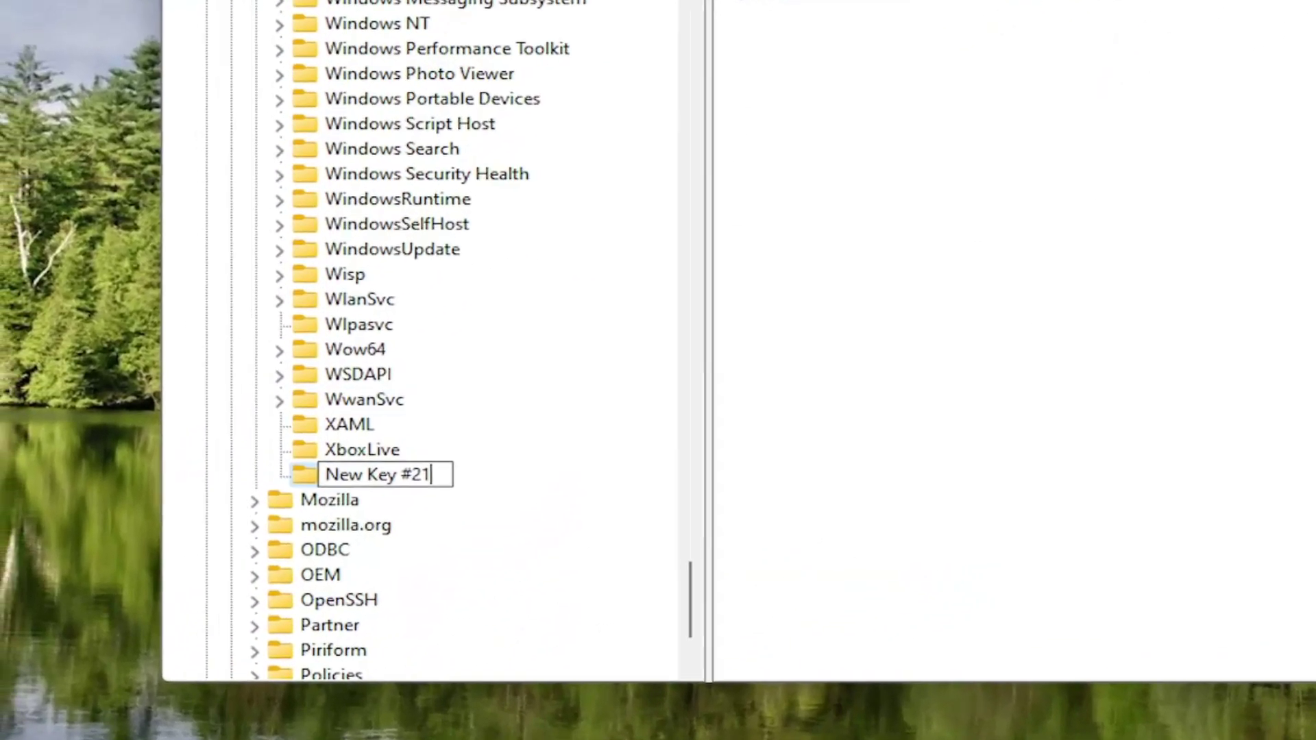
key("BackSpace")
key("BackSpace")
type("1")
key("Return")
scroll(417, 338, "up", 8)
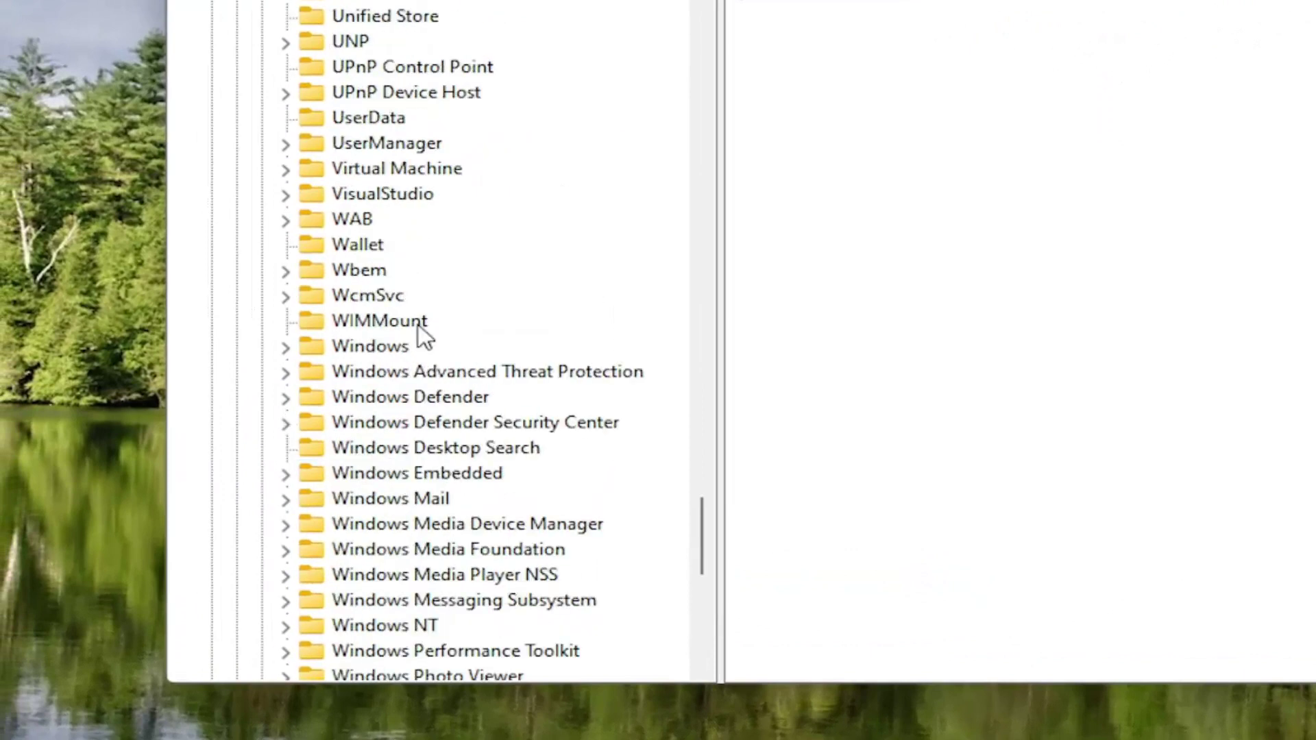
scroll(402, 417, "down", 9)
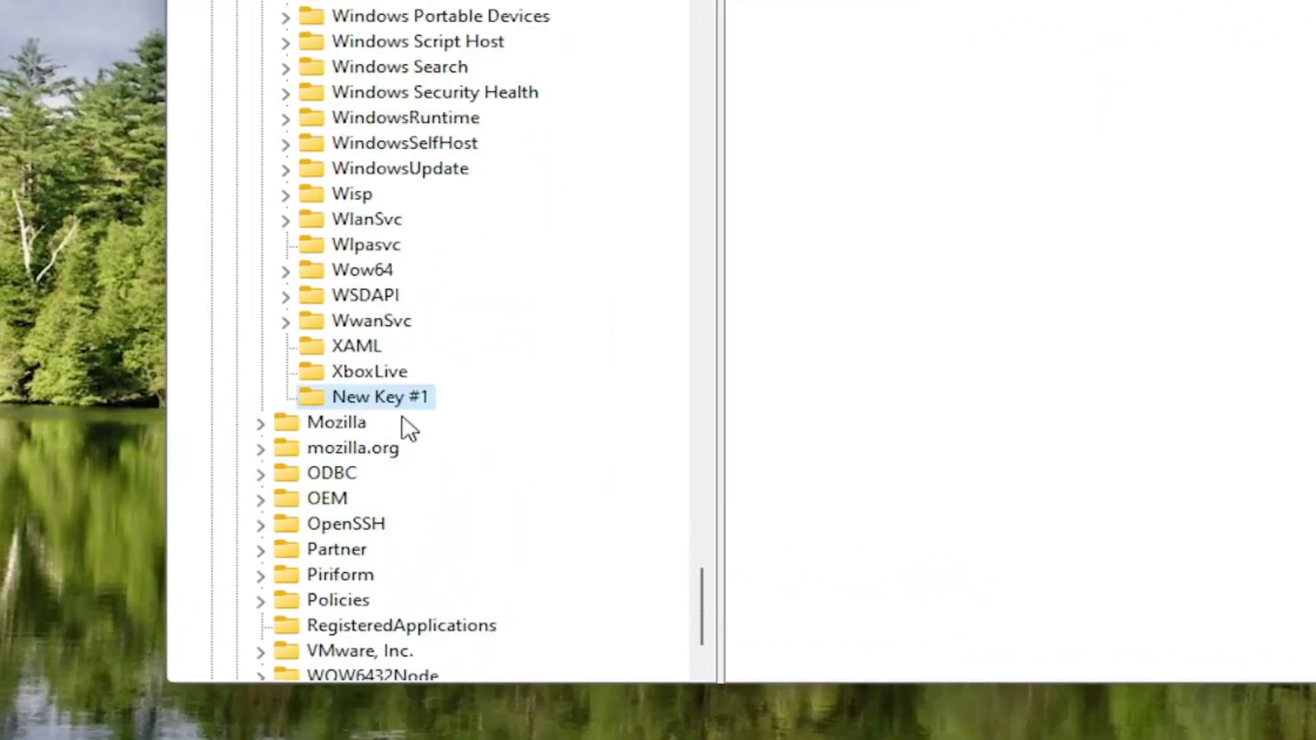
- Try to rename New Key #1 to MSMQ, and delete that key
right_click(371, 395)
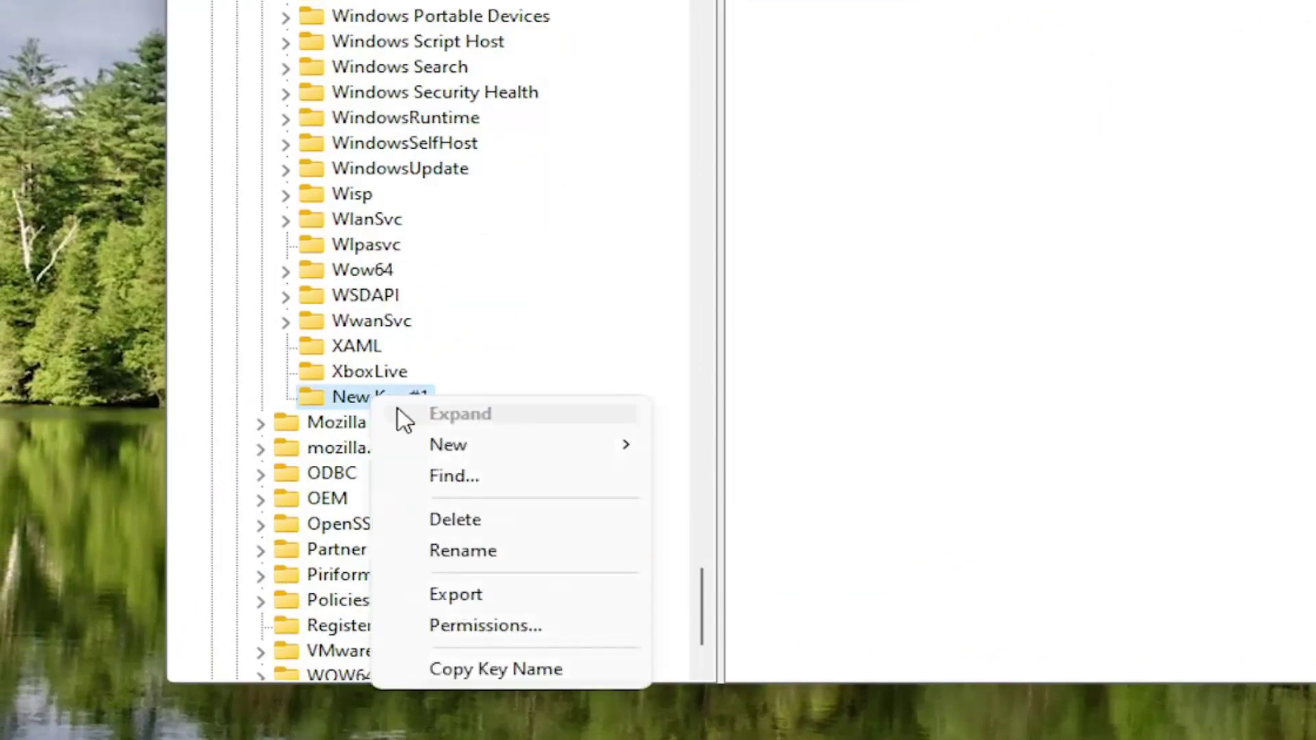
left_click(462, 550)
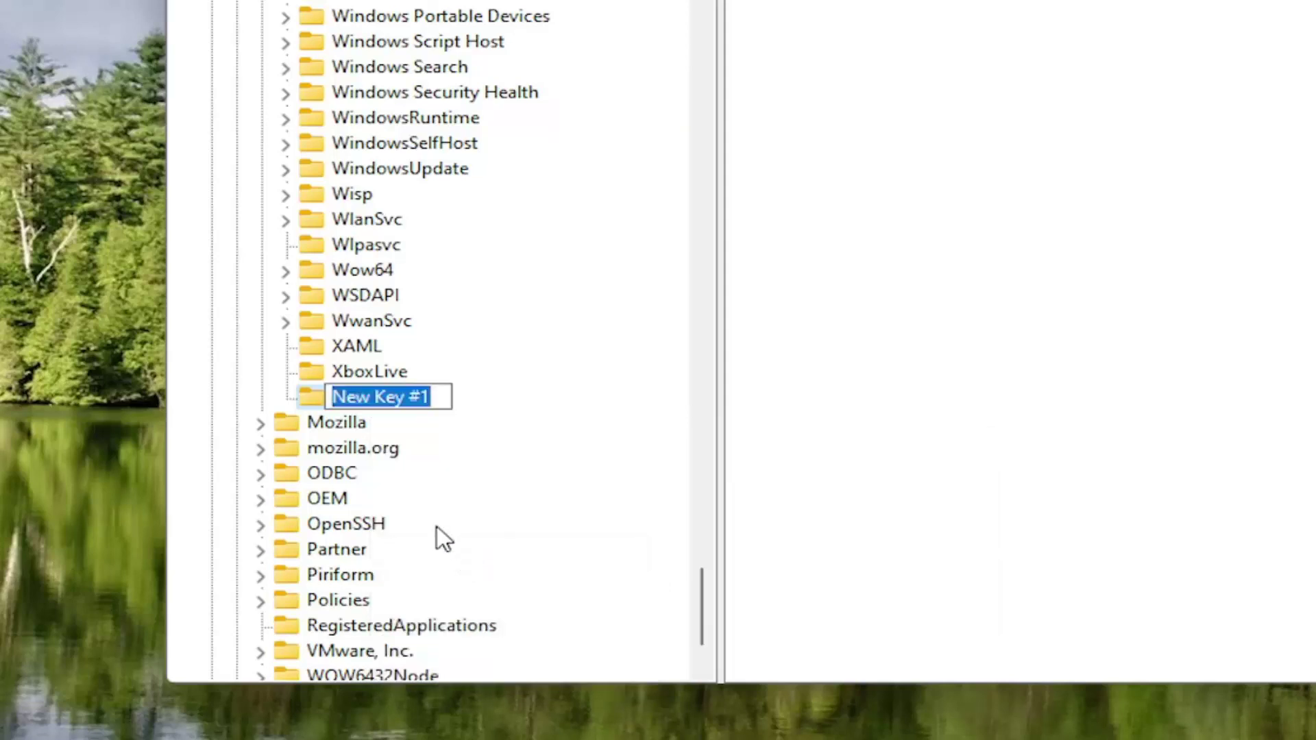
type("MSMQ")
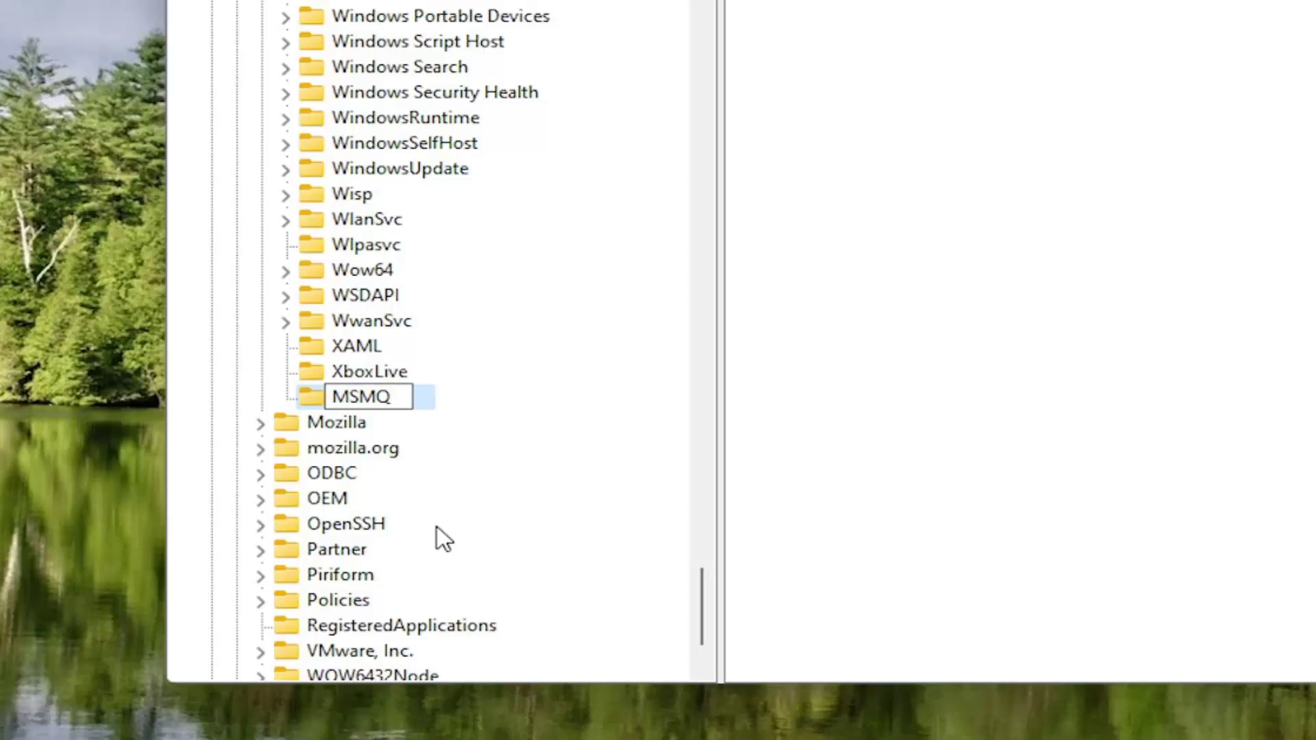
key("Return")
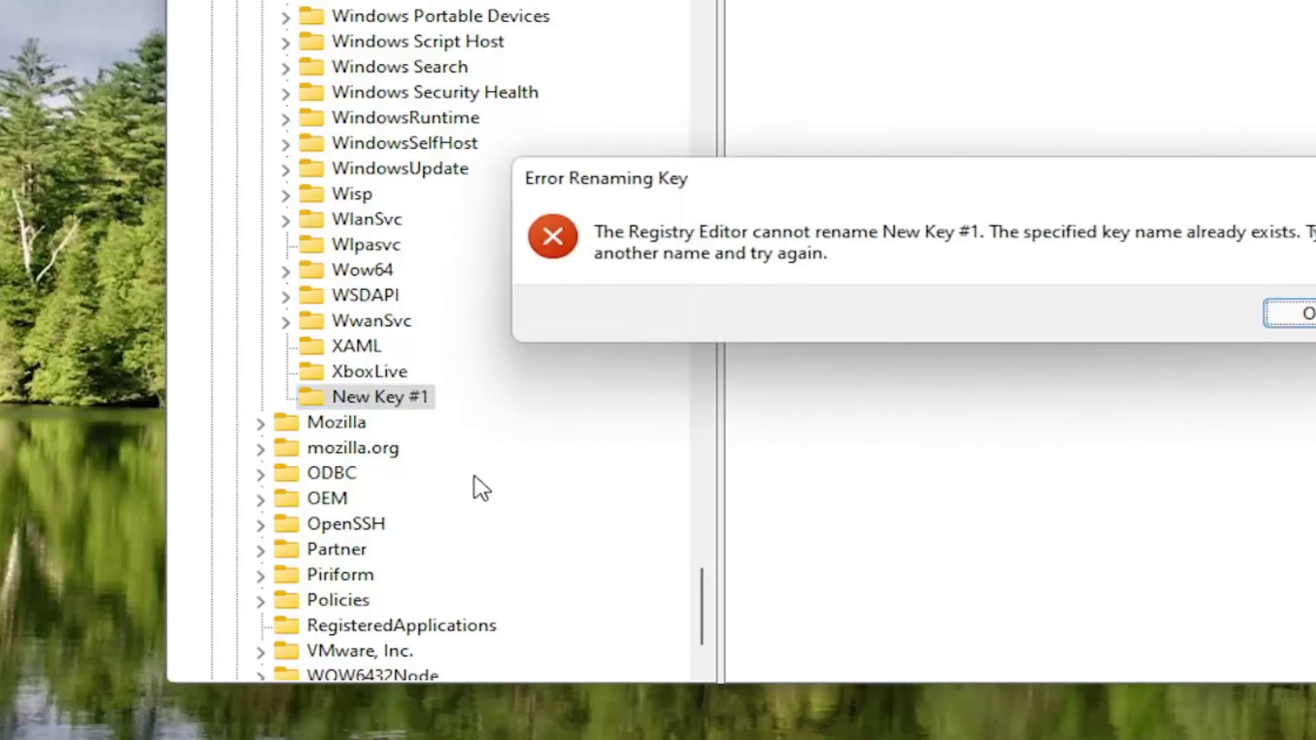
left_click(1306, 321)
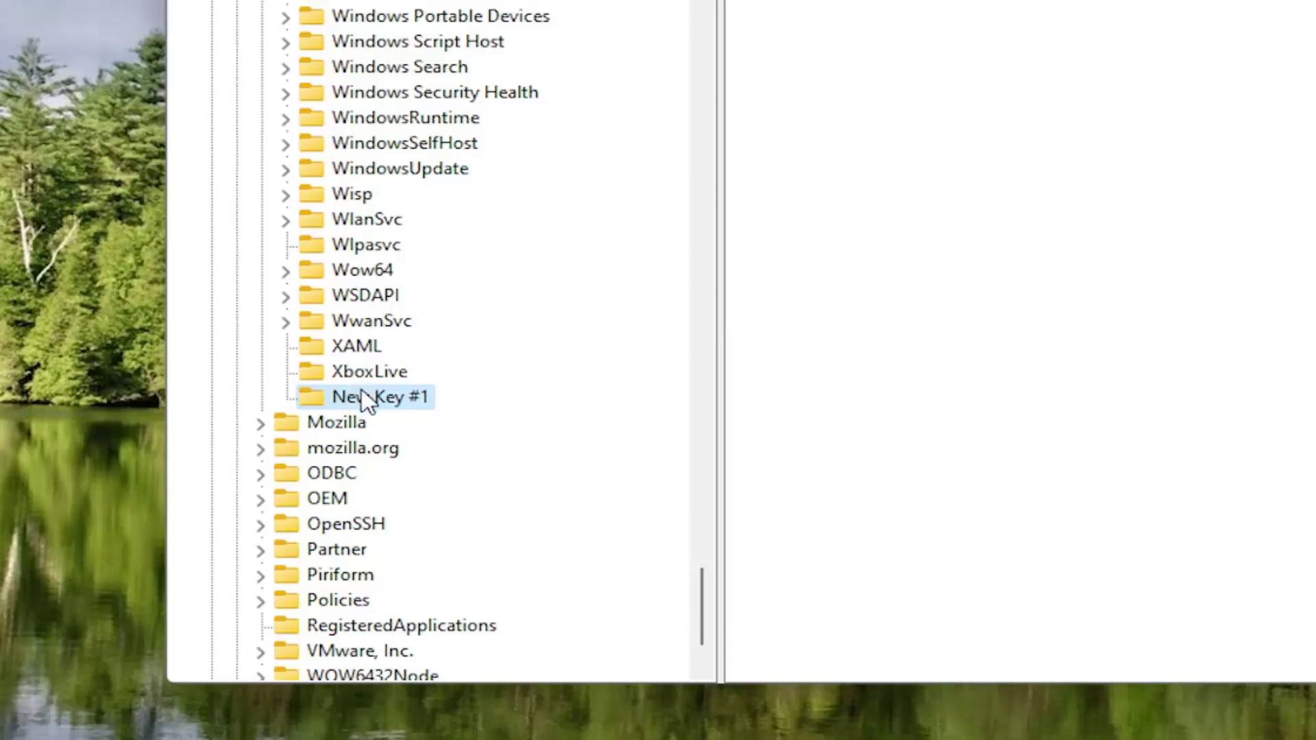
key("Delete")
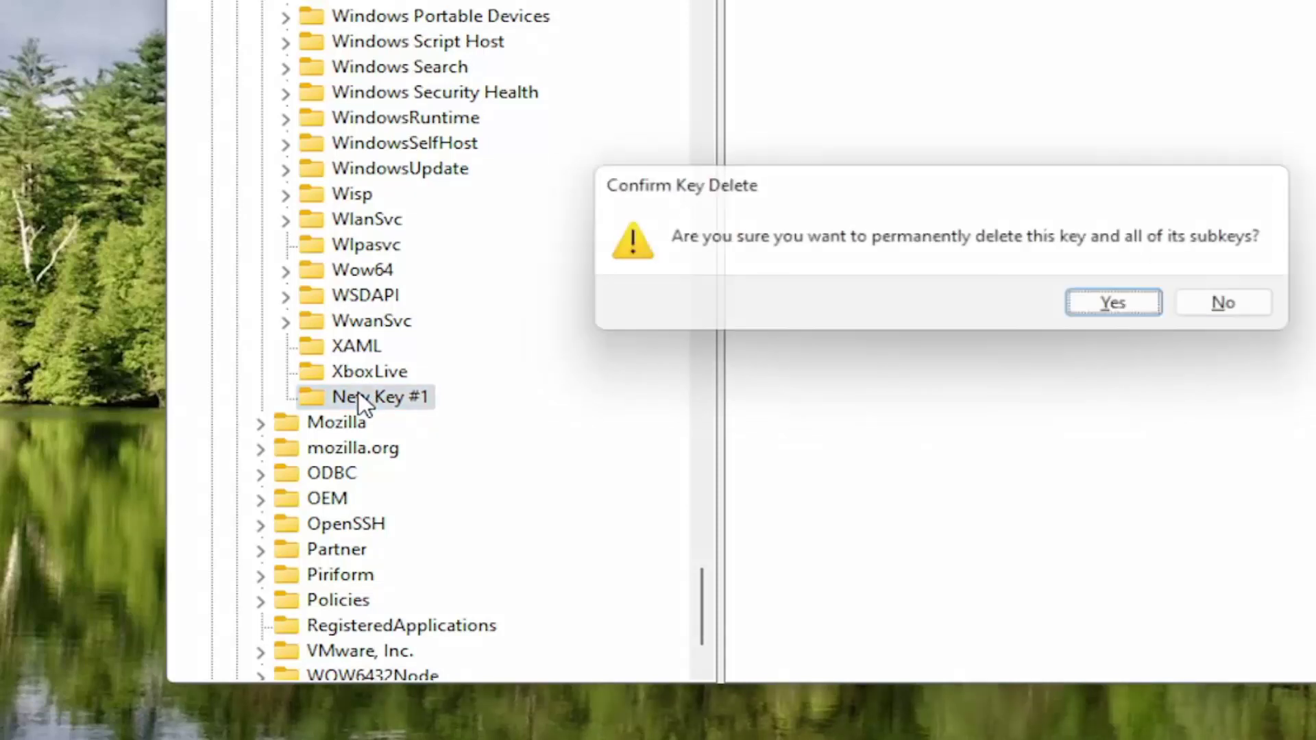
key("Return")
- Select the existing MSMQ key under HKEY_LOCAL_MACHINE\SOFTWARE\Microsoft
scroll(373, 321, "up", 4)
scroll(374, 321, "up", 10)
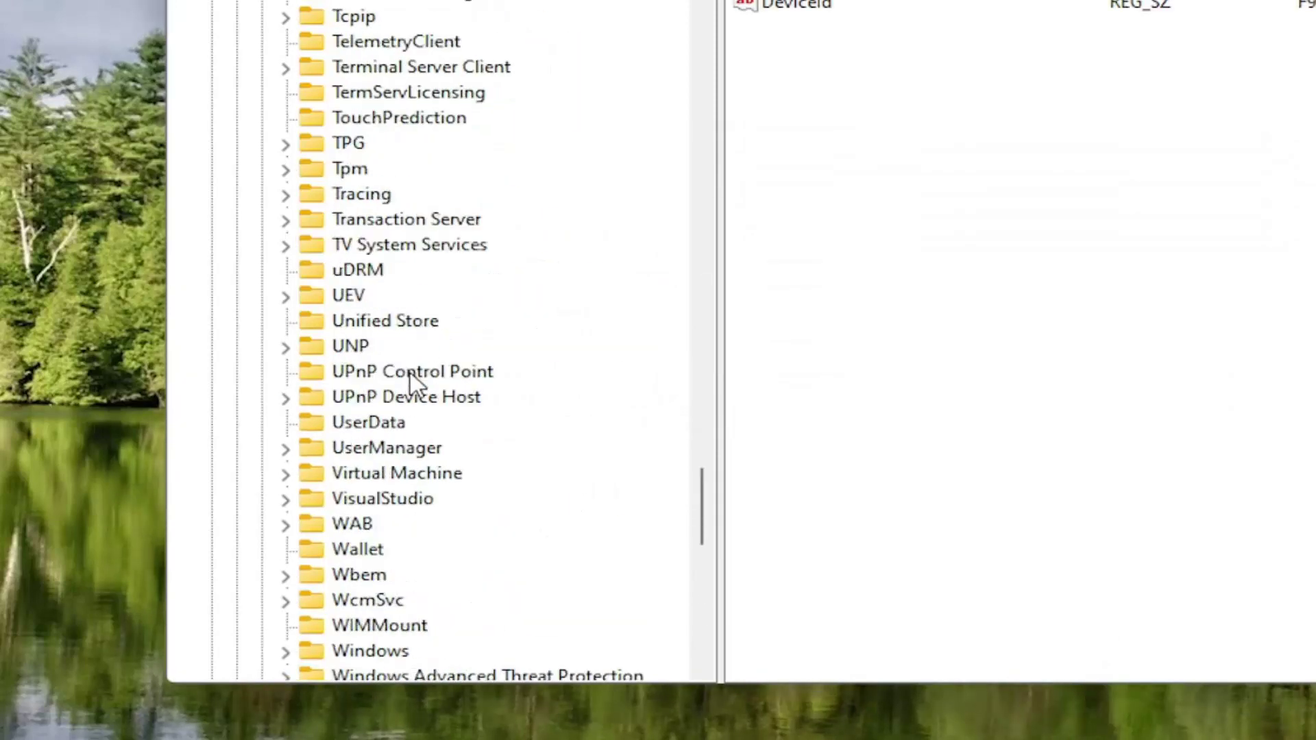
scroll(413, 384, "up", 9)
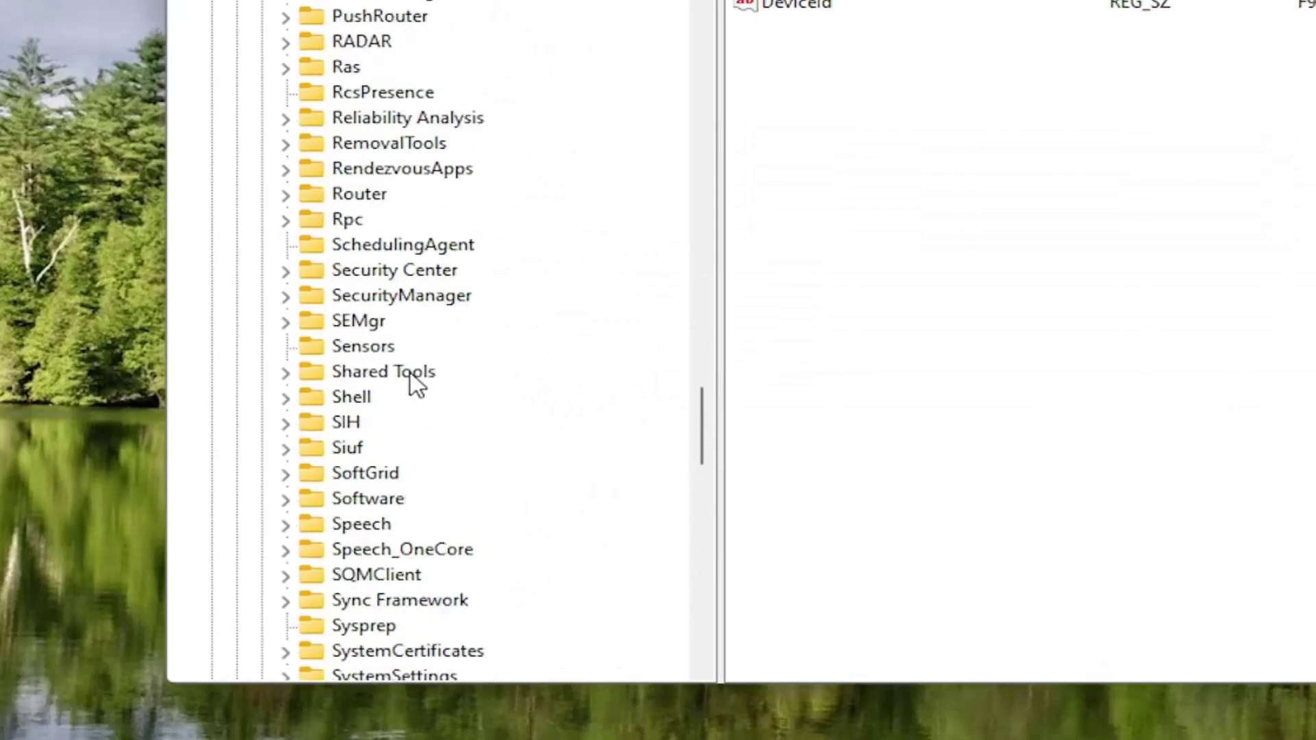
scroll(414, 384, "down", 7)
scroll(414, 384, "up", 12)
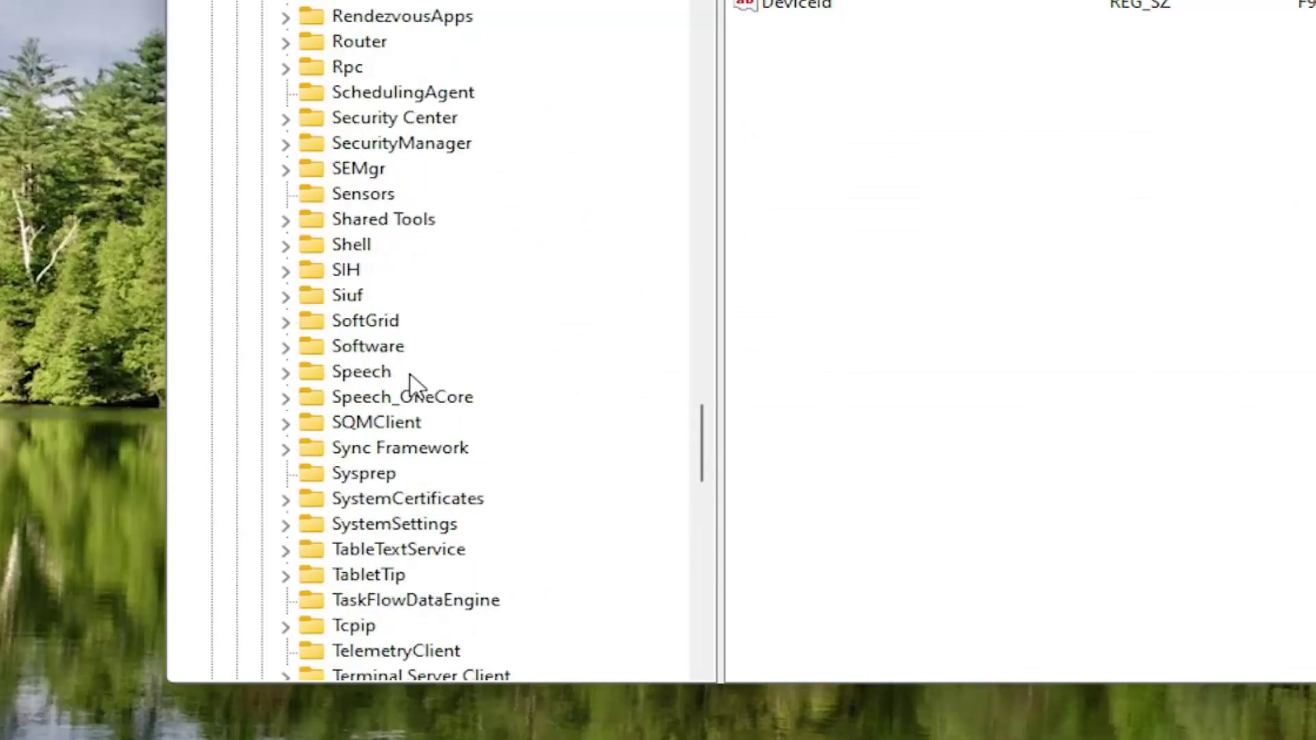
scroll(415, 384, "up", 10)
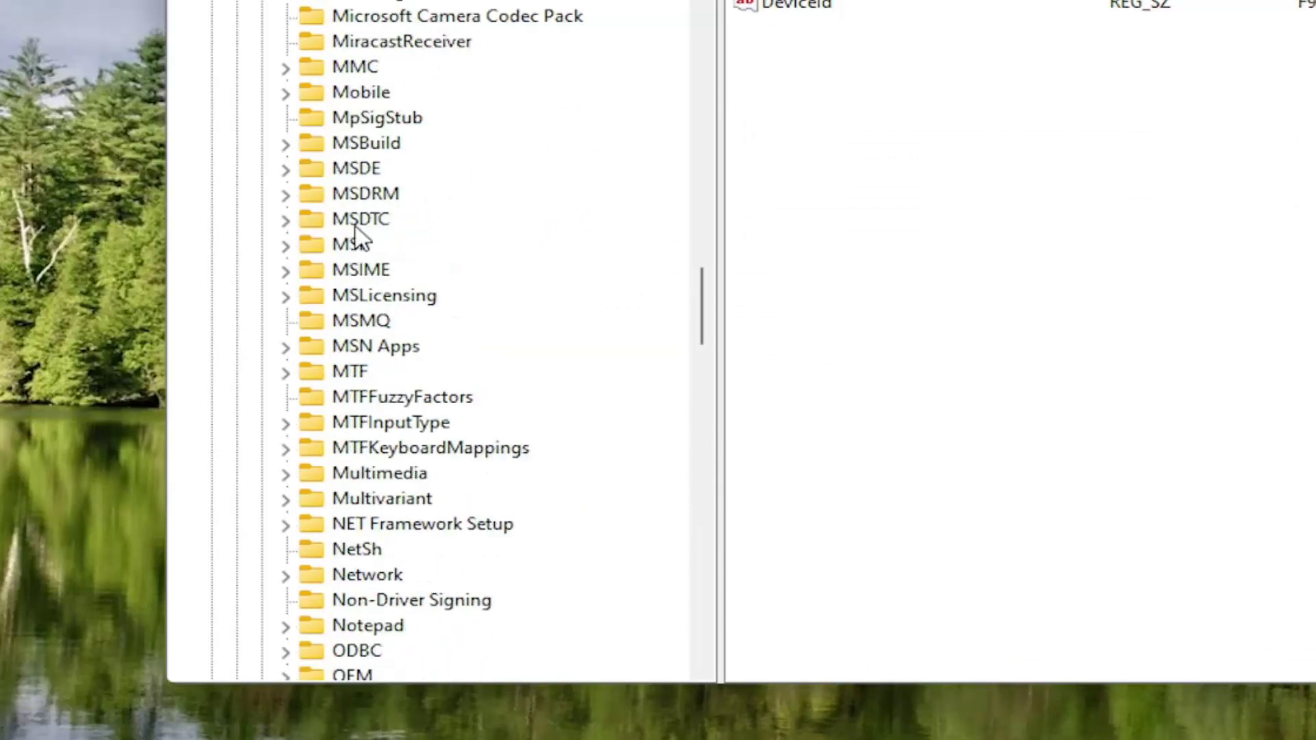
left_click(349, 322)
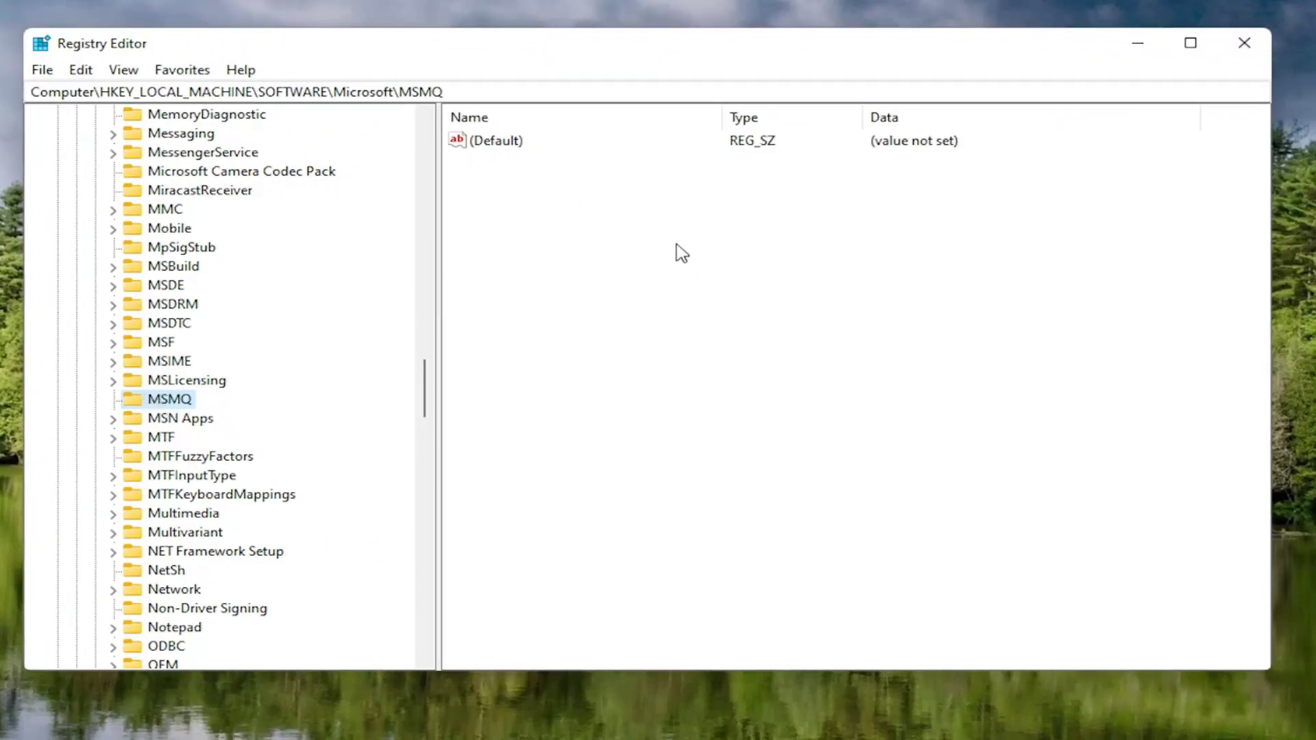
- Create a new DWORD (32-bit) value named TCPNoDelay in the MSMQ key
right_click(655, 210)
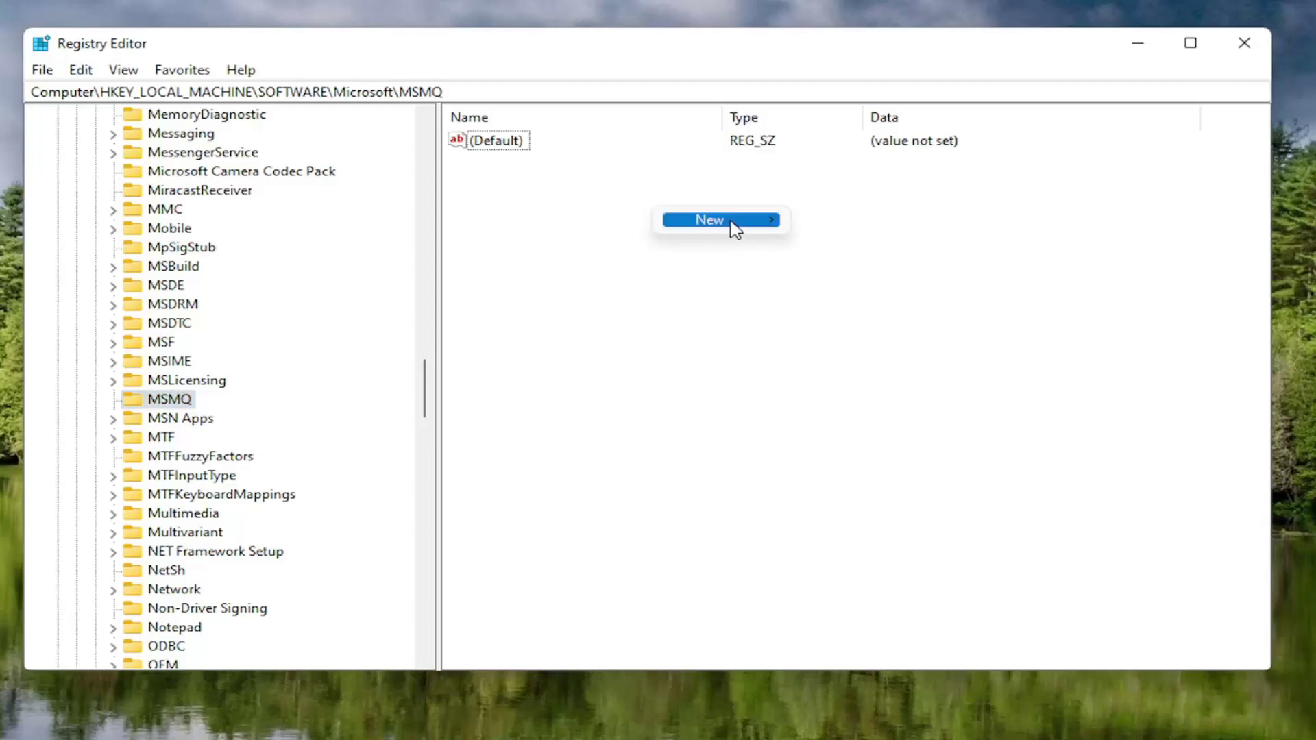
mouse_move(736, 231)
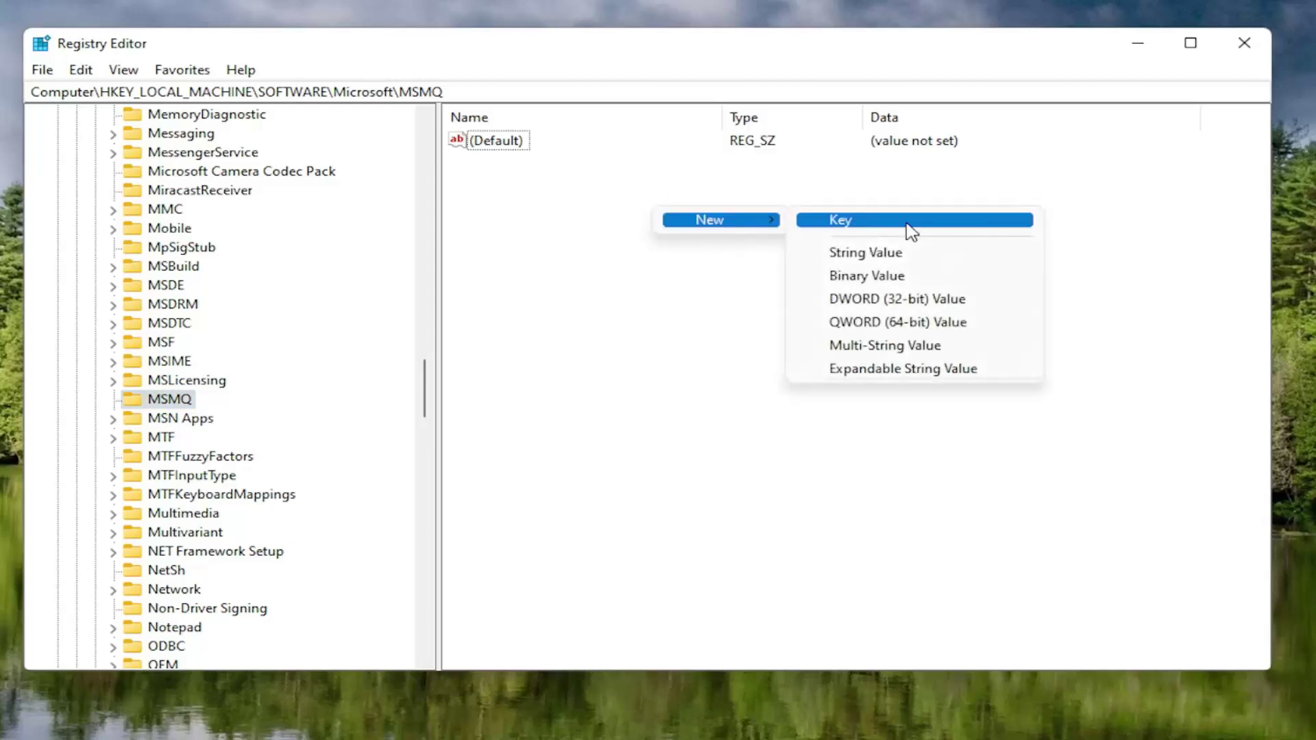
left_click(901, 305)
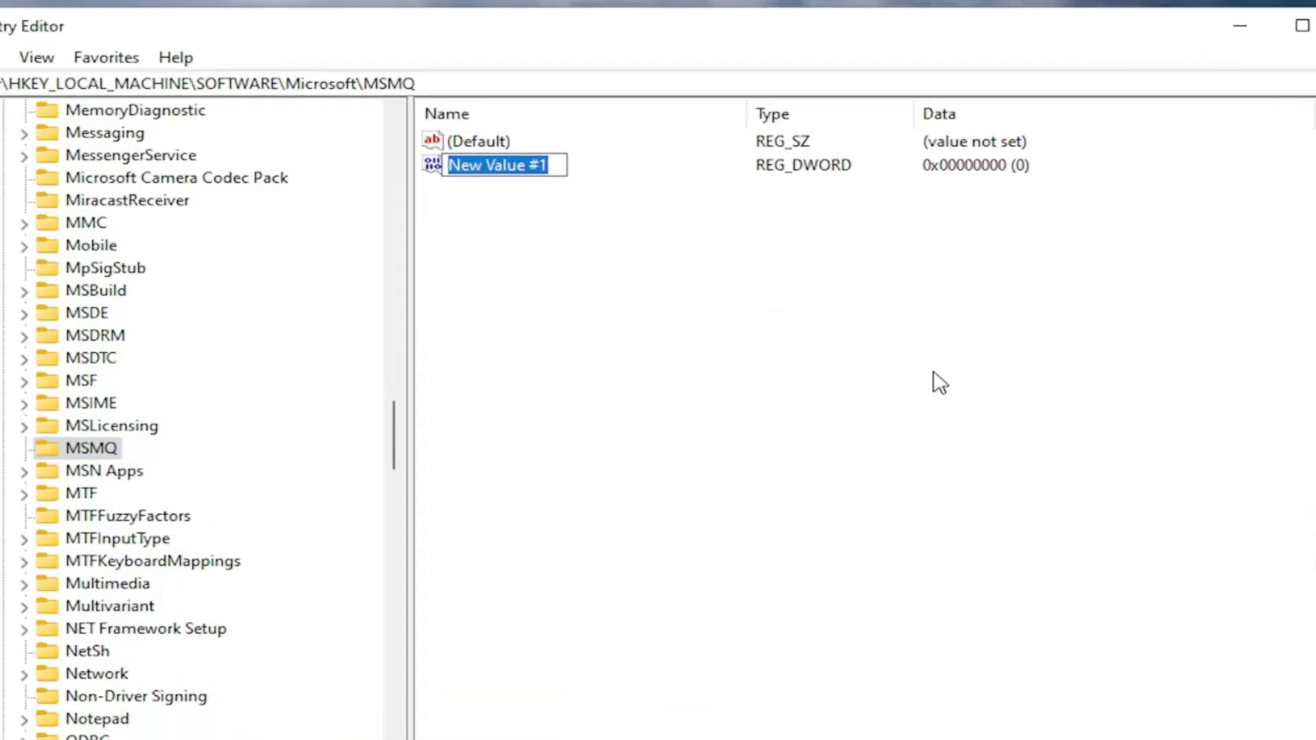
type("TCP")
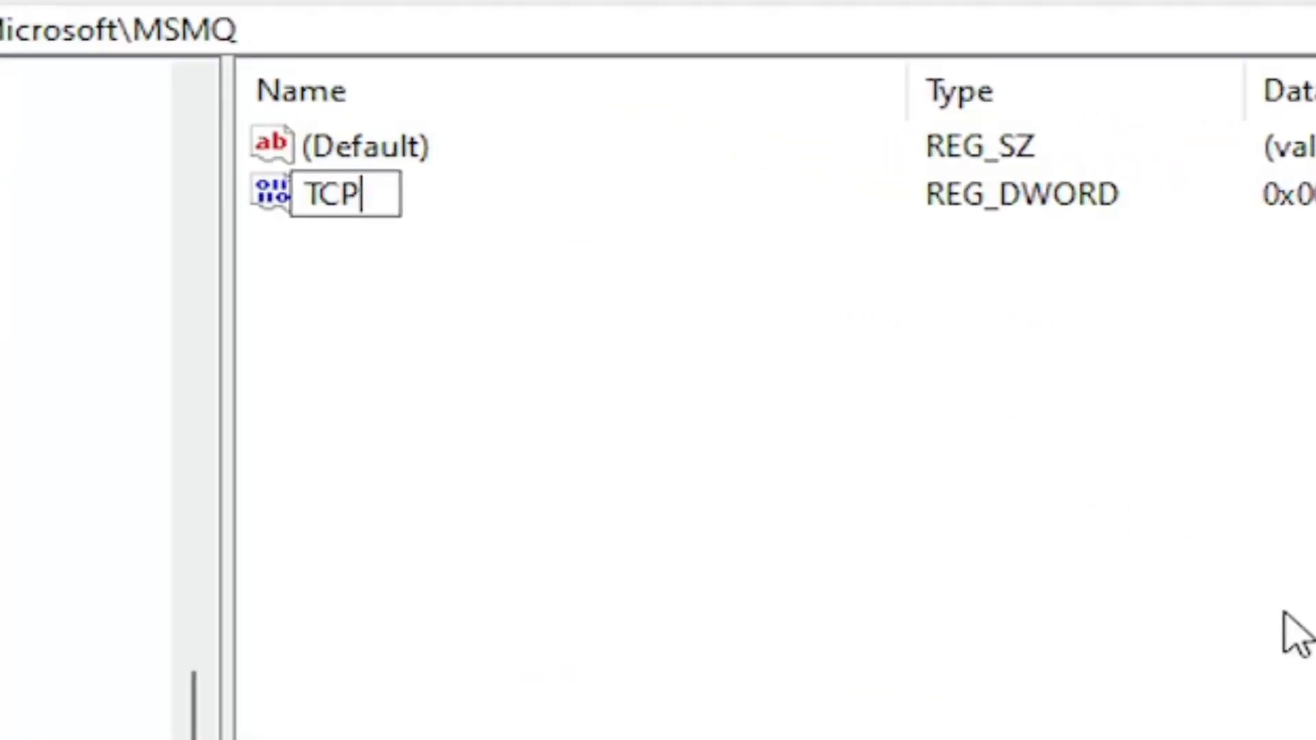
type("n")
key("BackSpace")
type("NoDelay")
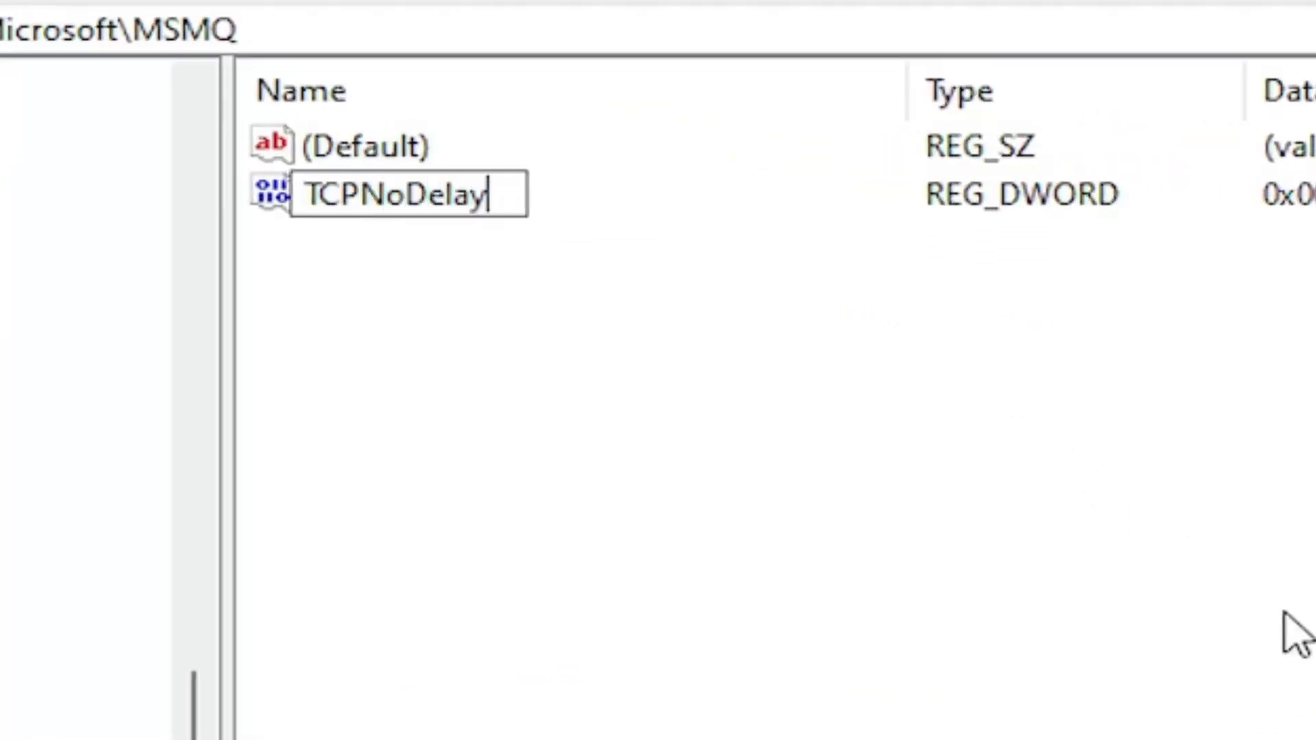
key("Return")
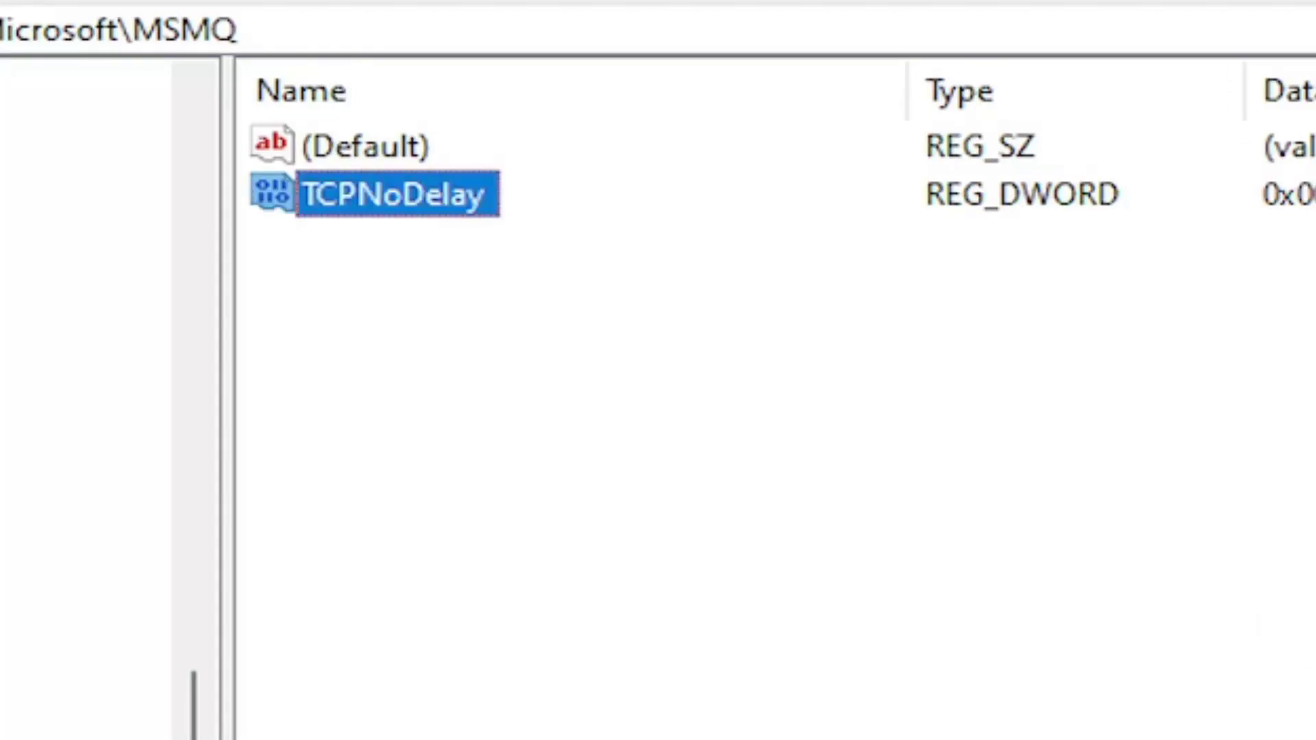
- Set the MSMQ key's TCPNoDelay value data to hexadecimal 1 and save it
double_click(462, 200)
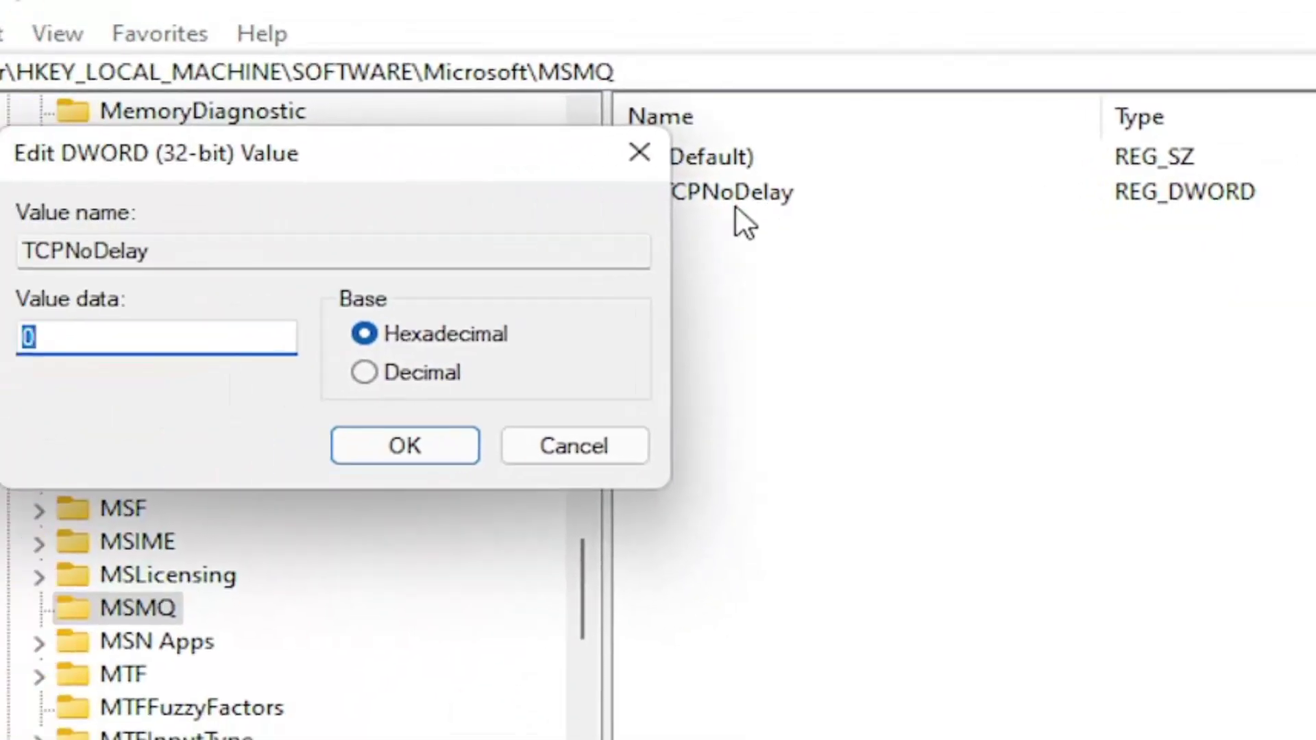
type("1")
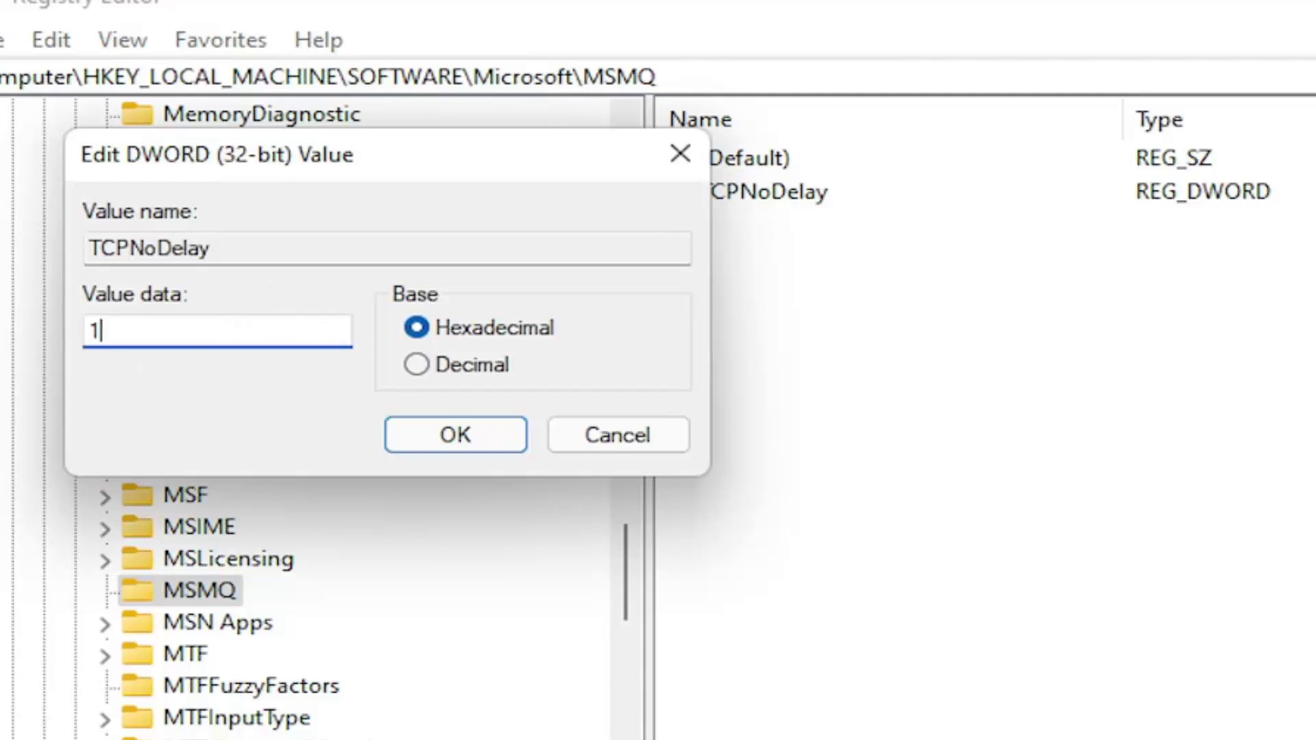
left_click(432, 434)
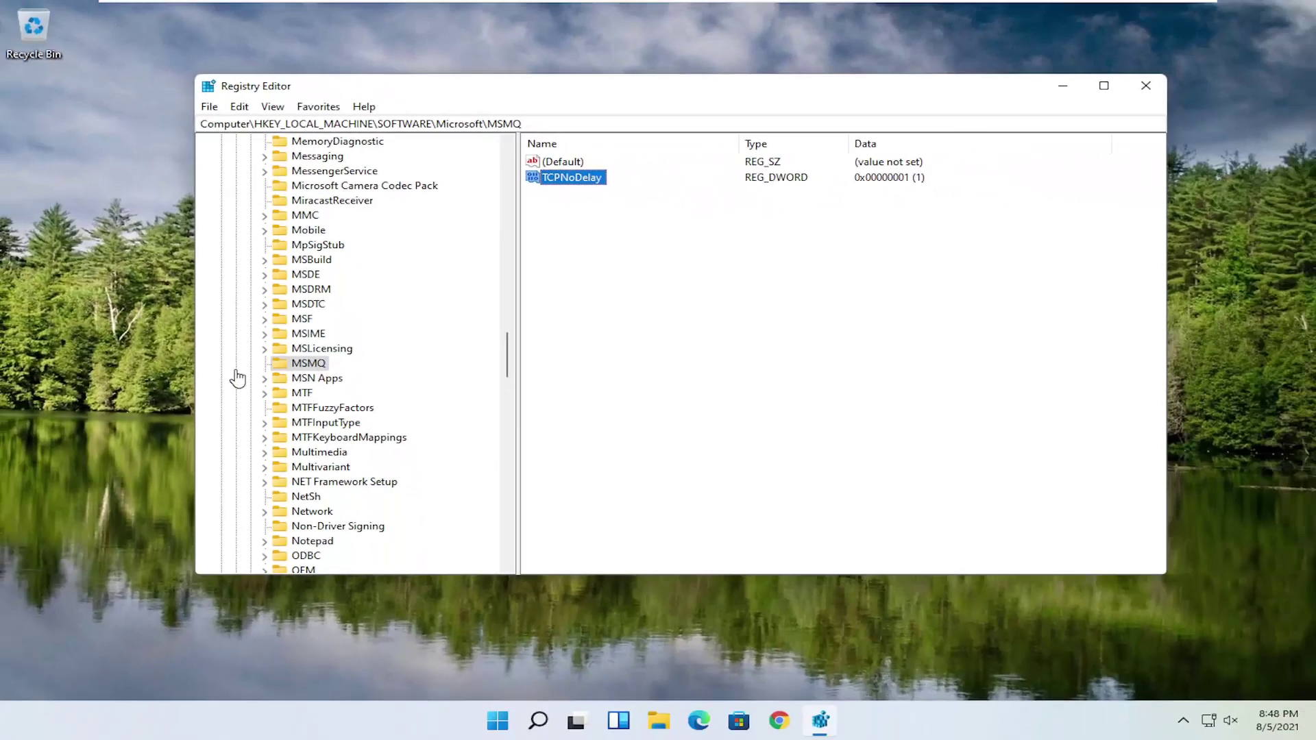
- Collapse the Microsoft, SOFTWARE and HKEY_LOCAL_MACHINE keys in the registry tree and close Registry Editor
left_click_drag(510, 364, 514, 171)
left_click(246, 368)
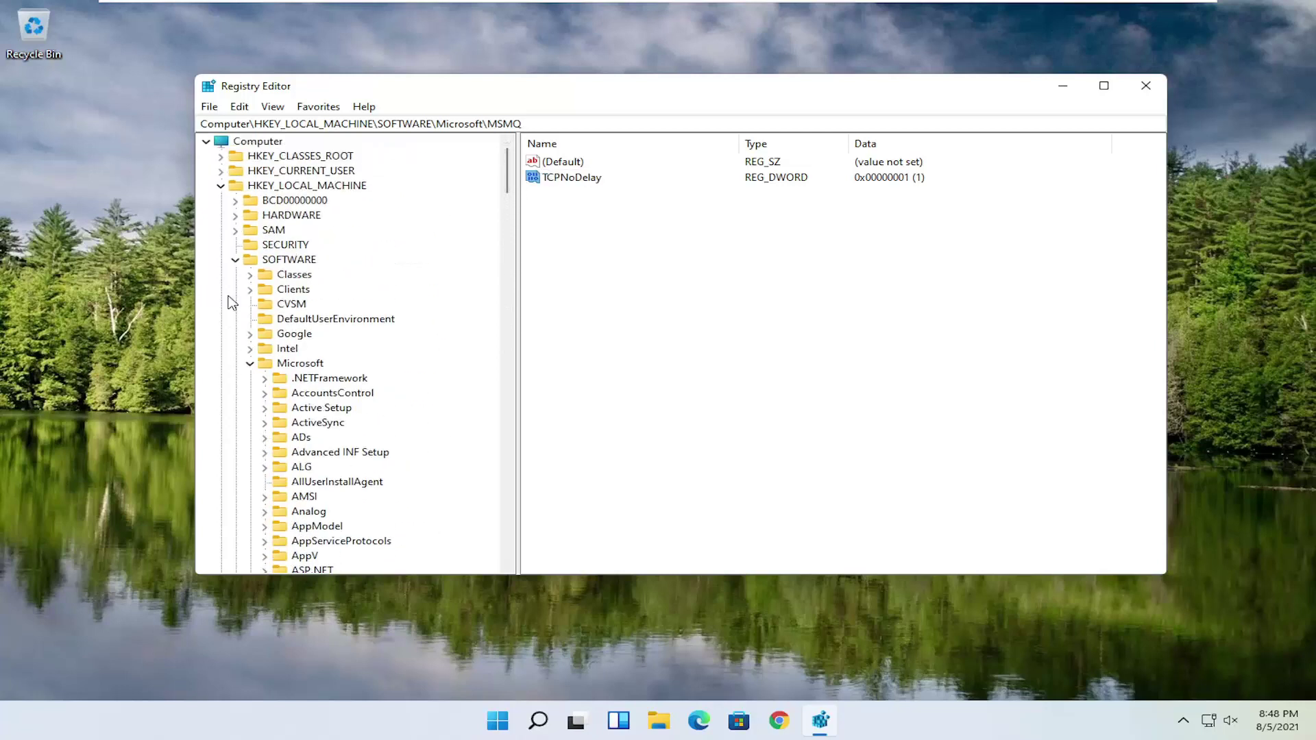
left_click(250, 363)
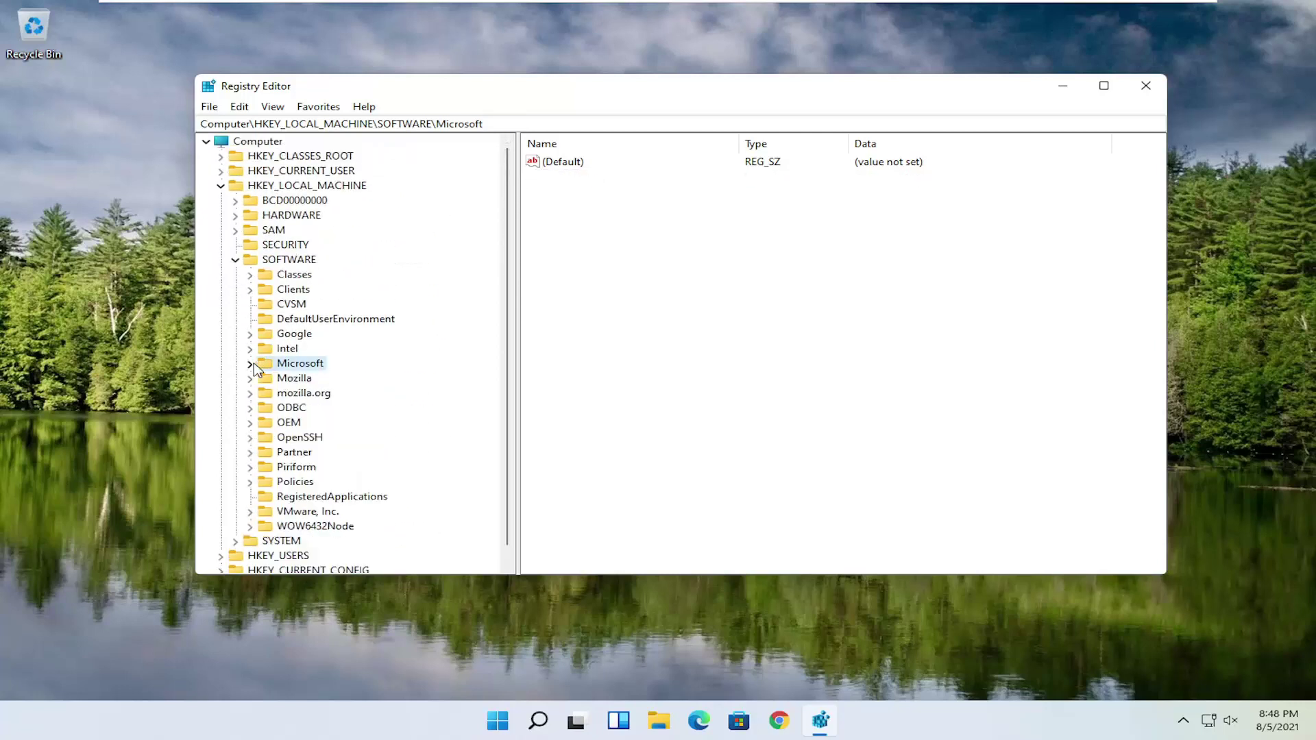
left_click(238, 260)
double_click(235, 188)
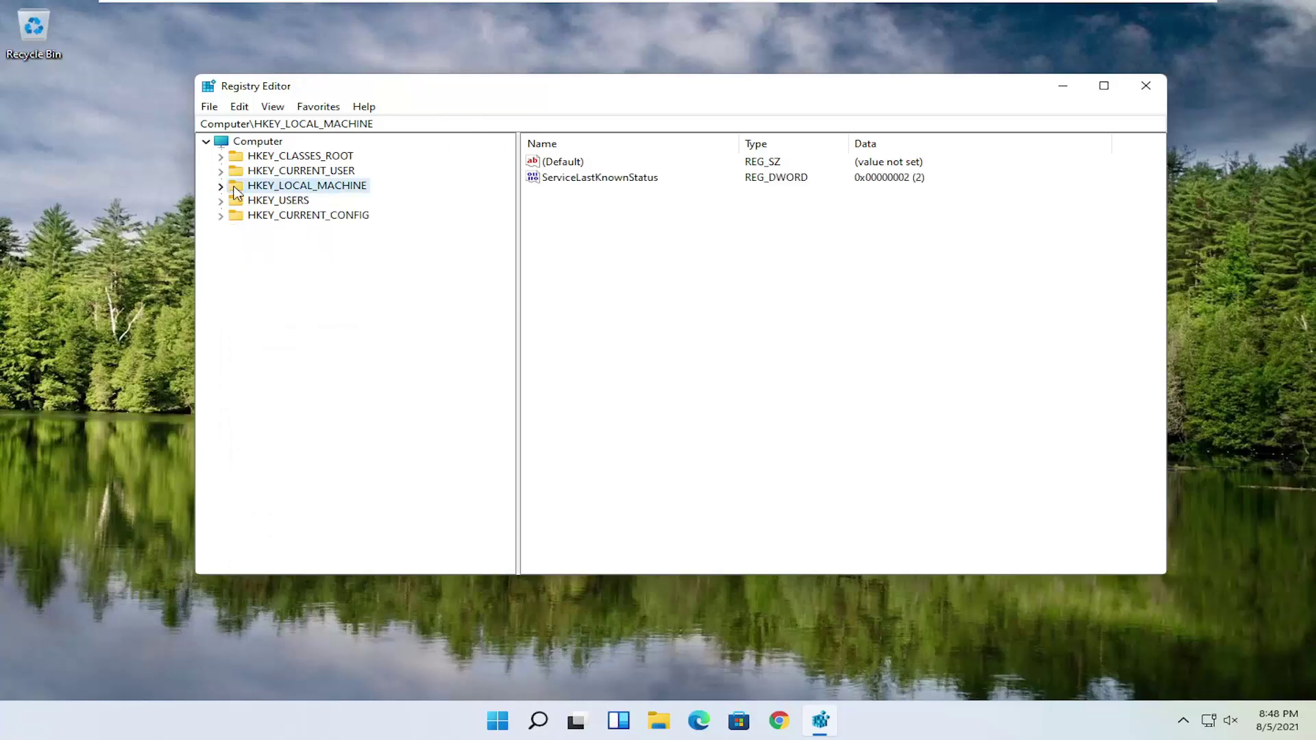
left_click(1143, 86)
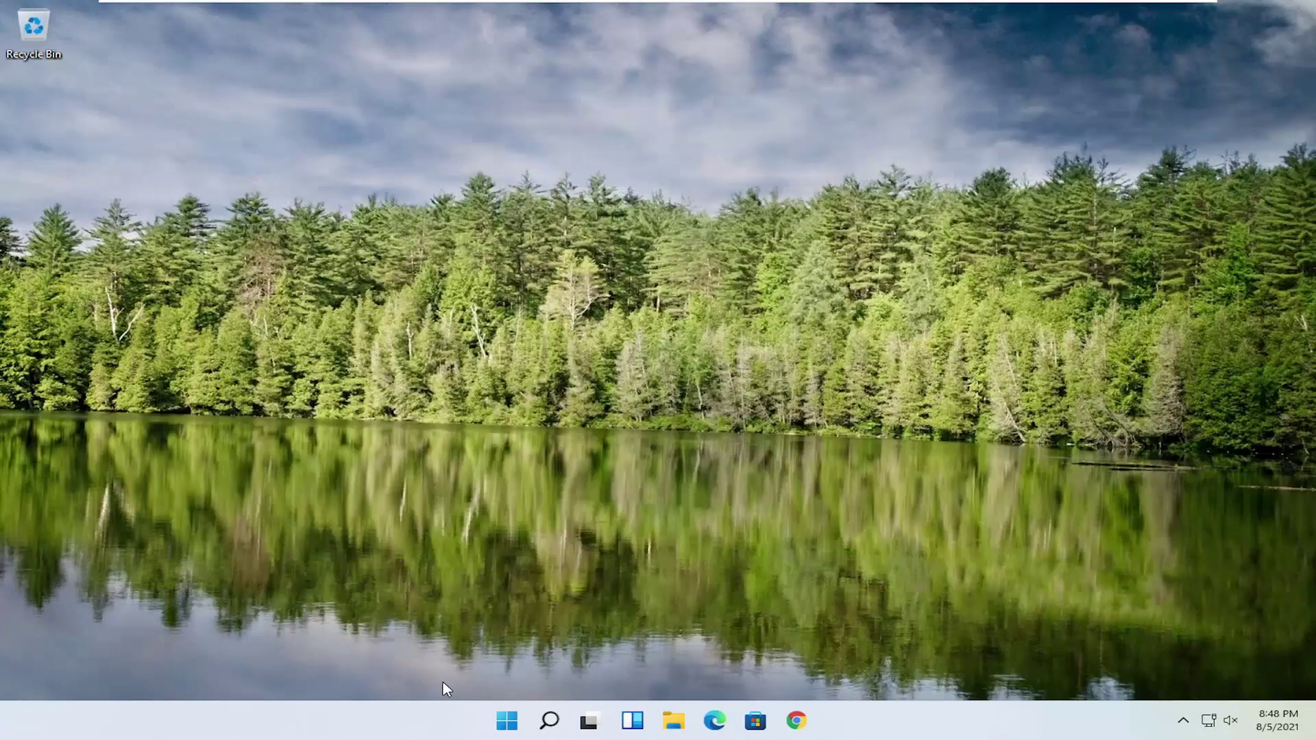
- Restart the computer to apply the registry changes
right_click(529, 728)
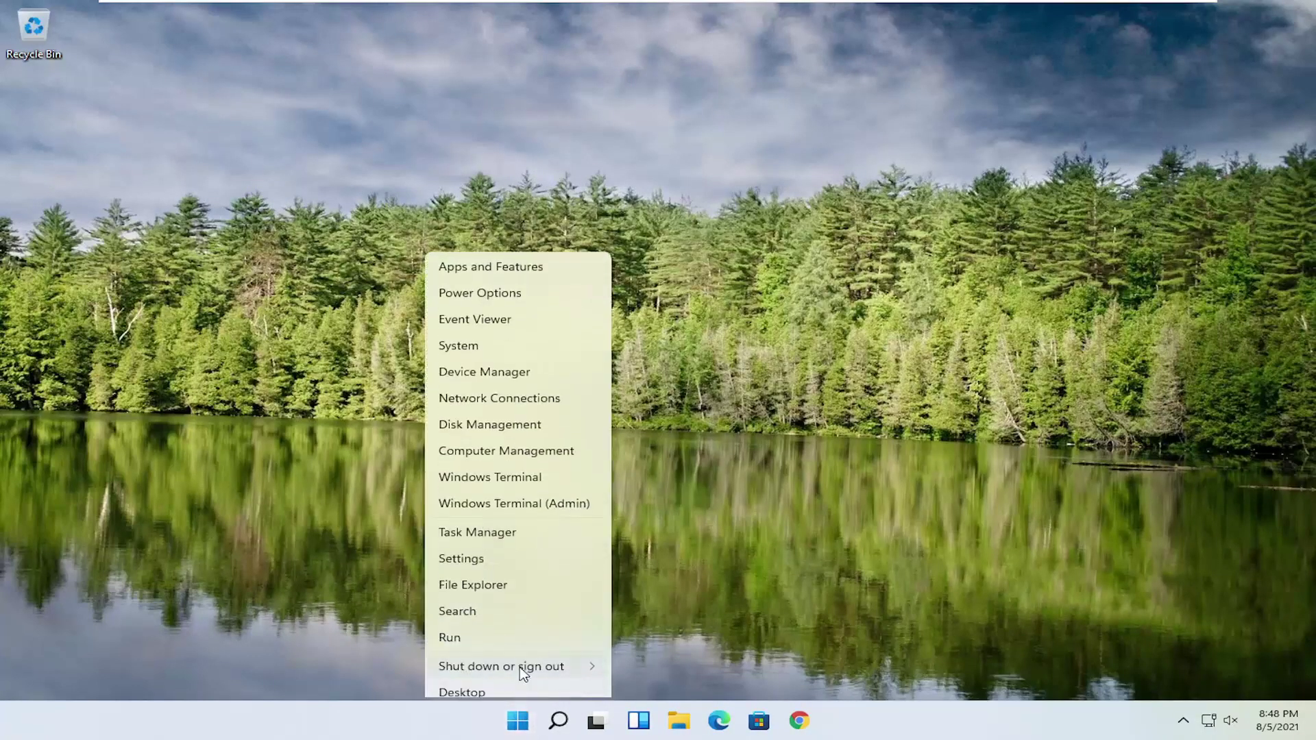
mouse_move(514, 662)
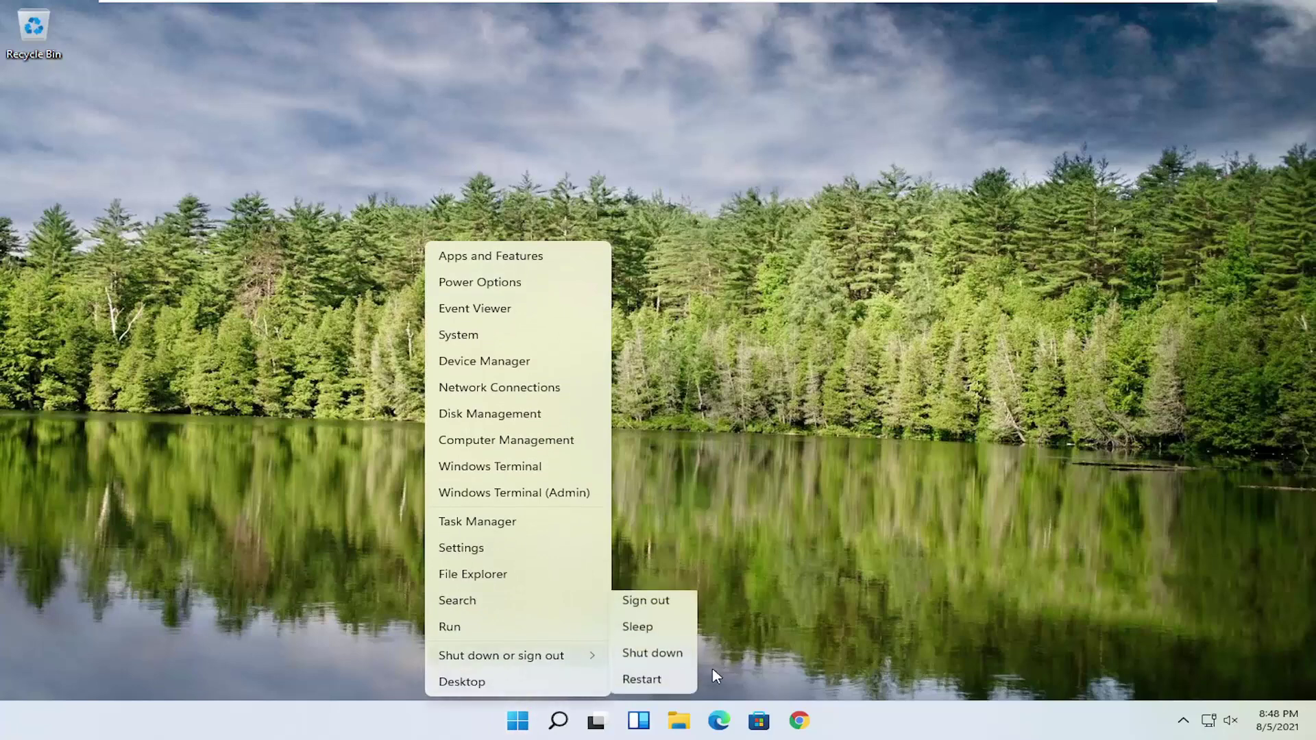
left_click(645, 681)
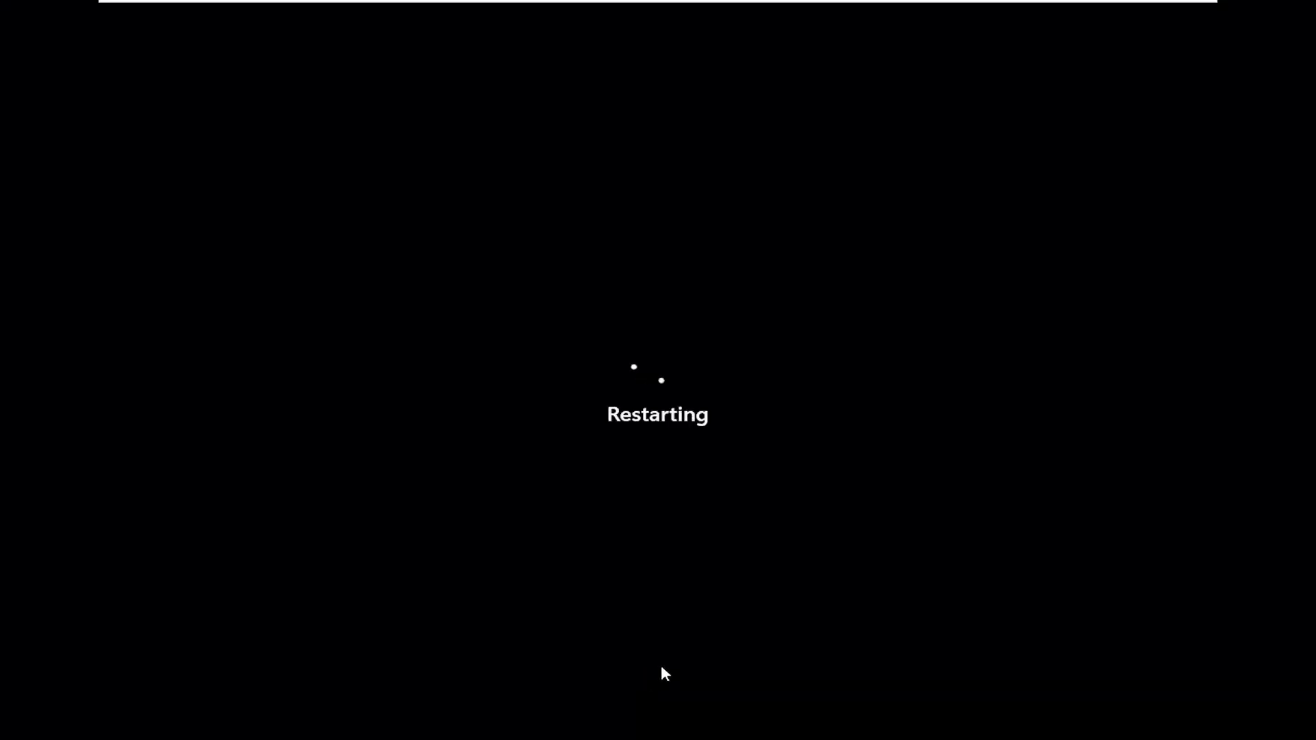